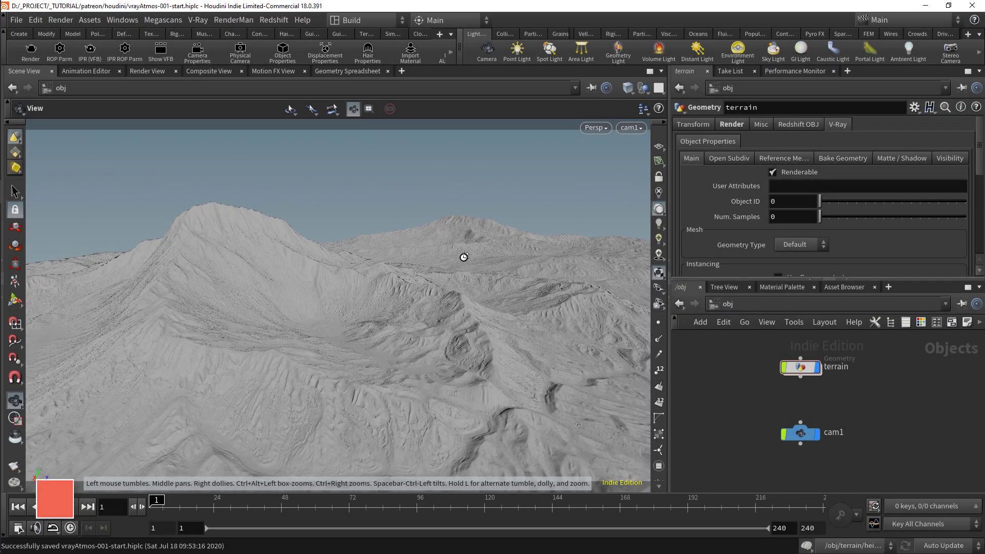
Orbit around the terrain, then look through cam1 again.
left_click_drag(464, 257, 418, 272)
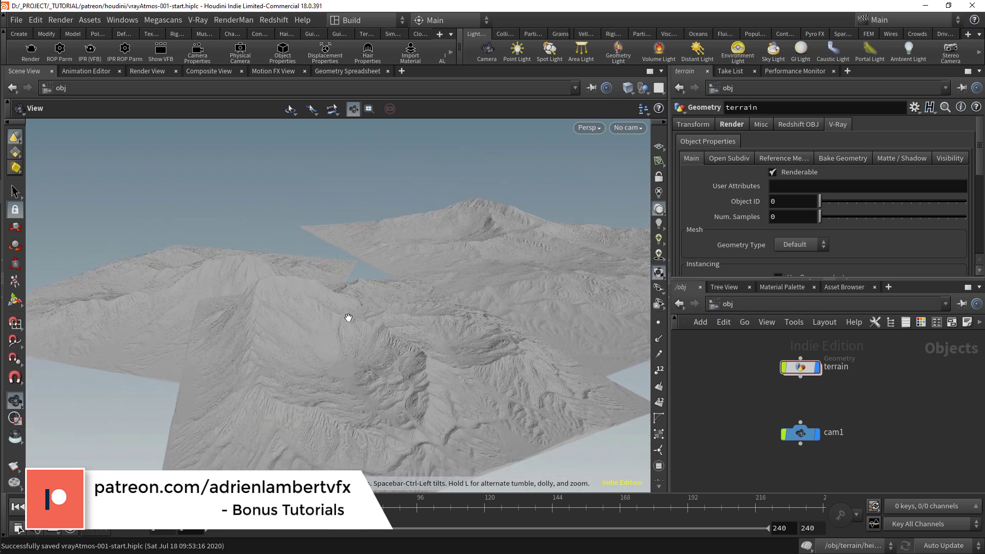
key("s")
left_click(627, 127)
left_click(465, 228)
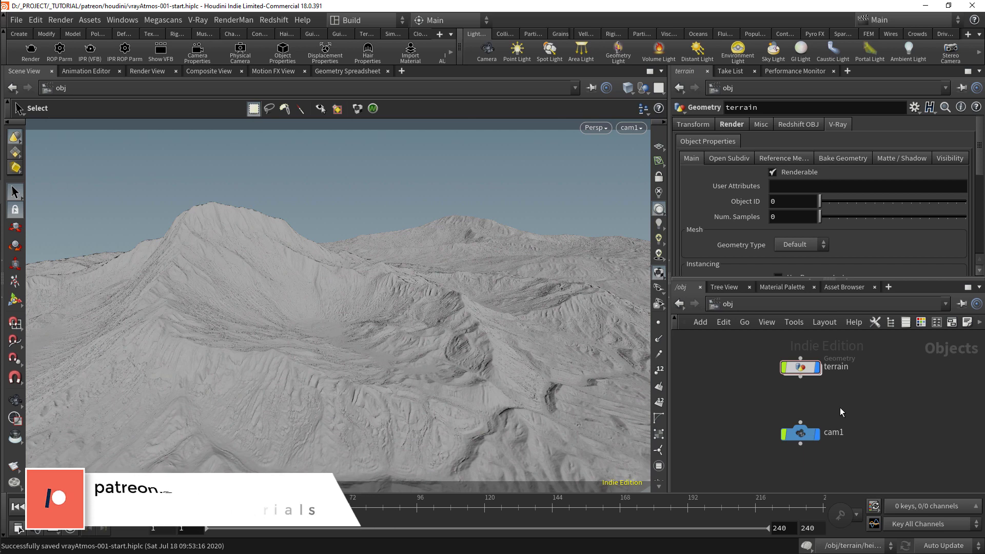
middle_click_drag(840, 411, 833, 410)
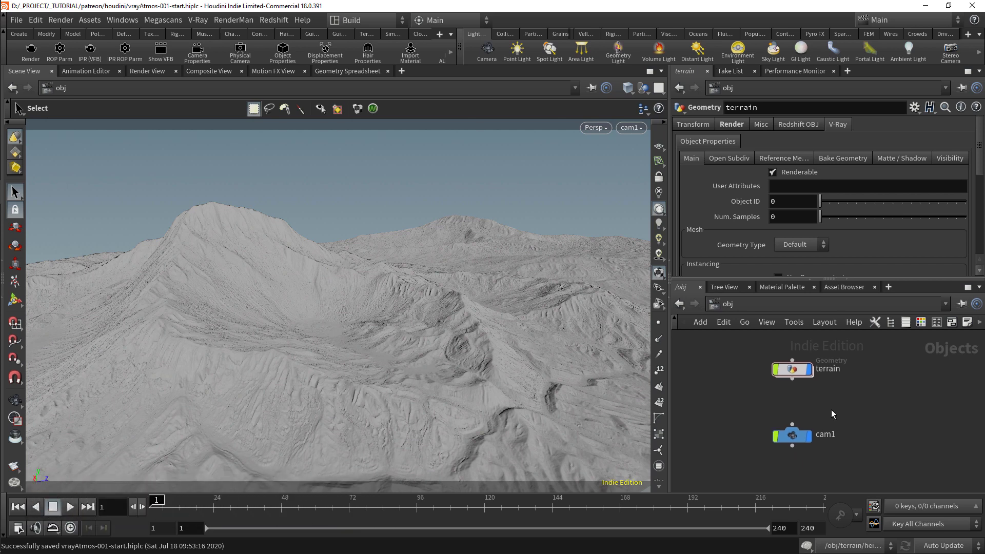
middle_click_drag(829, 409, 821, 417)
Create a V-Ray Sun Light node, colour it orange, and show its V-Ray Light parameters.
key("Tab")
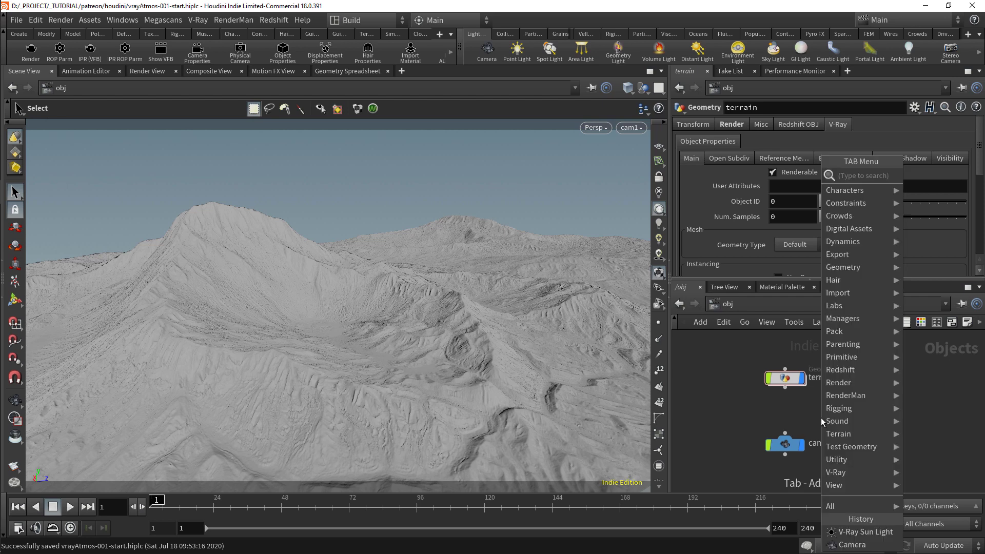
type("sun")
key("Return")
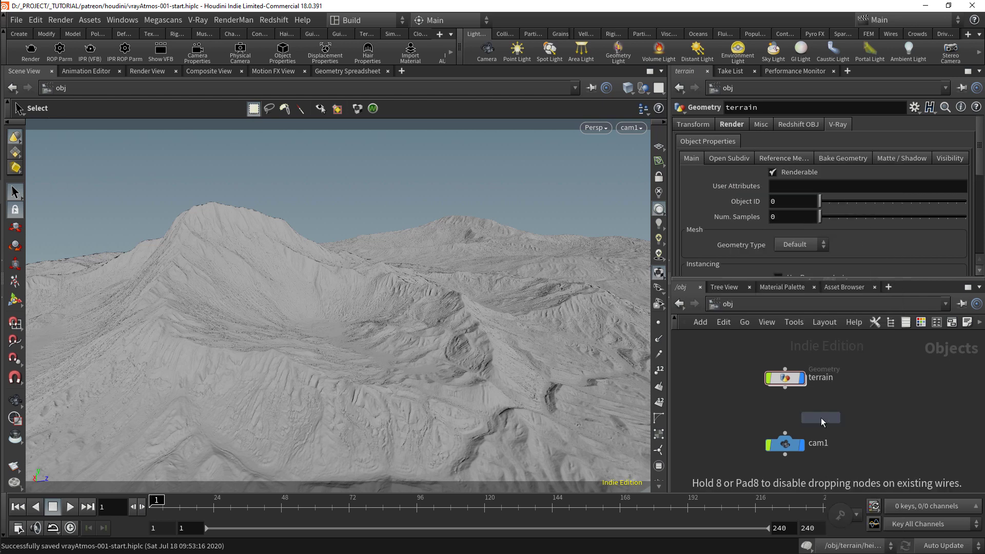
left_click(821, 417)
left_click_drag(821, 418, 862, 403)
key("c")
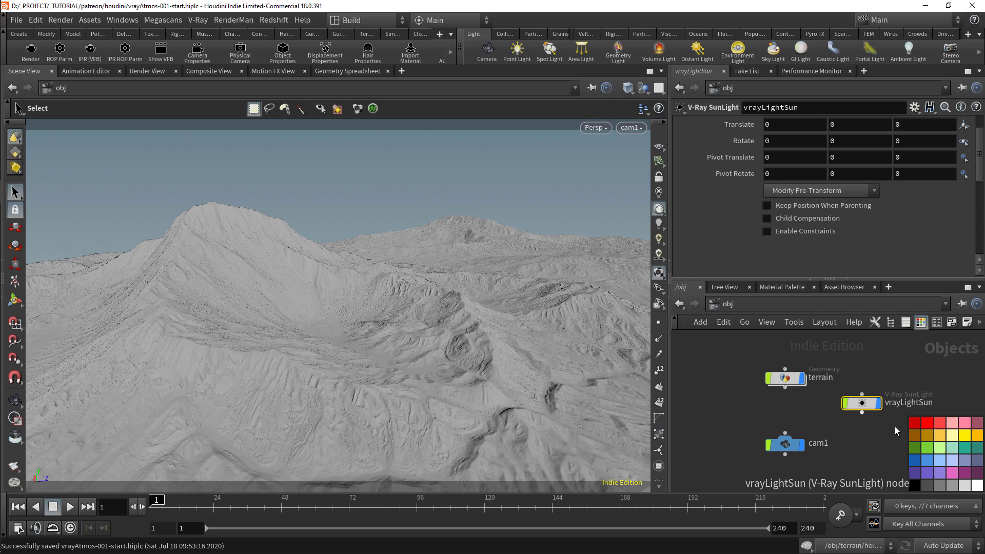
left_click(936, 438)
key("c")
scroll(749, 201, "up", 1)
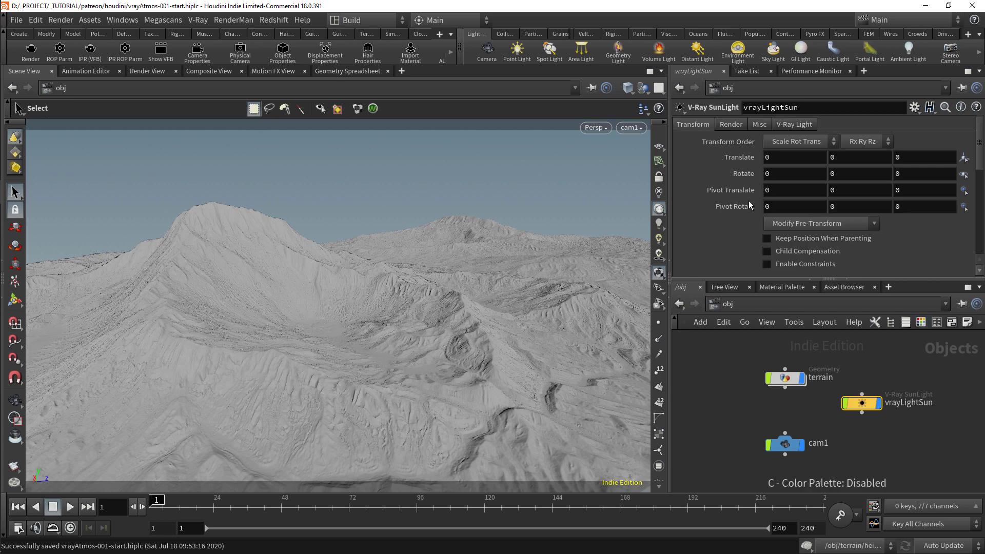
left_click(803, 126)
scroll(735, 201, "down", 4)
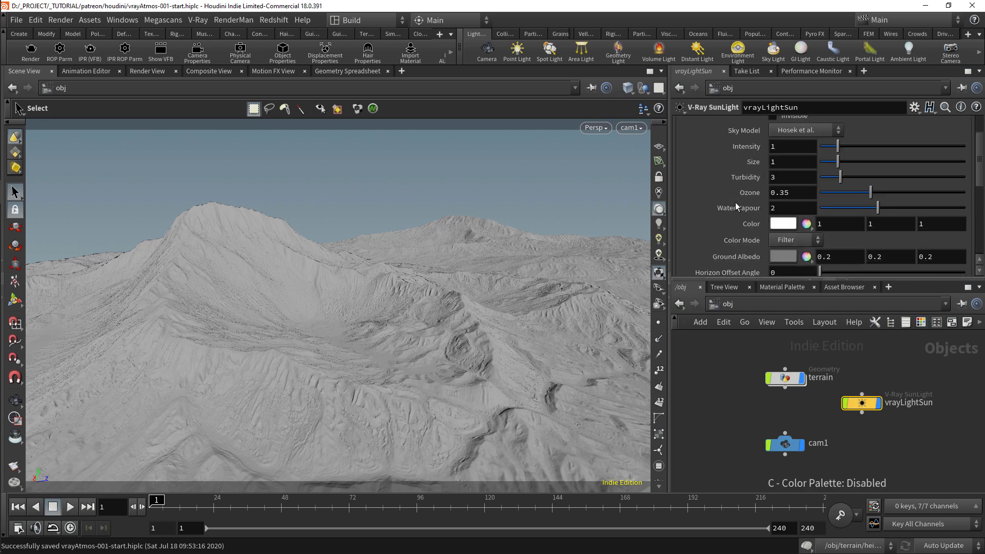
In the /out network, create a V-Ray Renderer node.
left_click(737, 304)
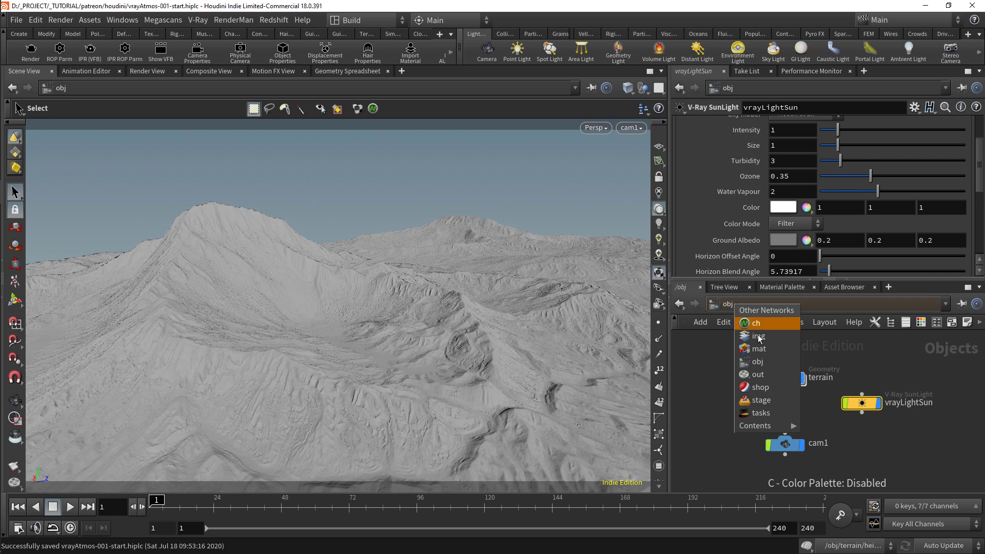
left_click(762, 377)
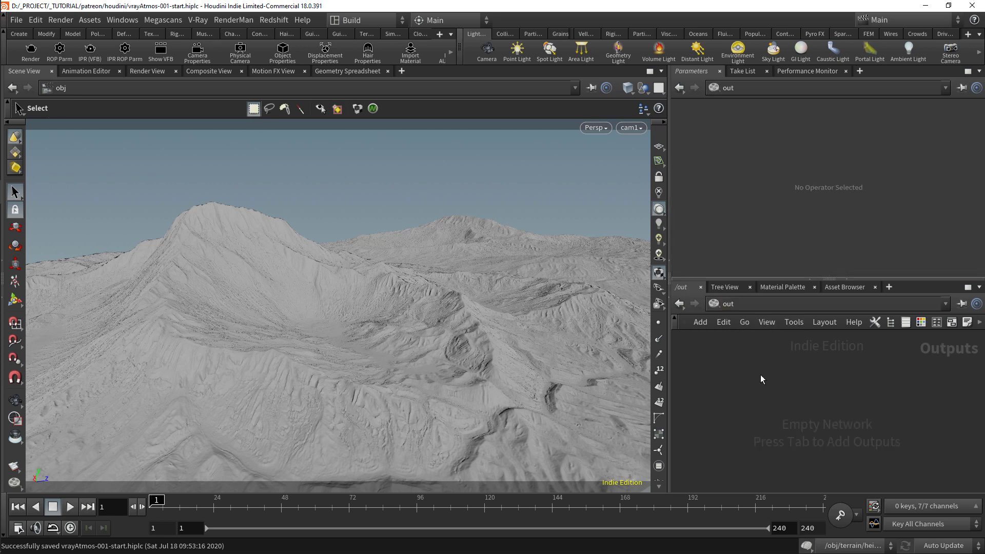
key("Tab")
type("vray")
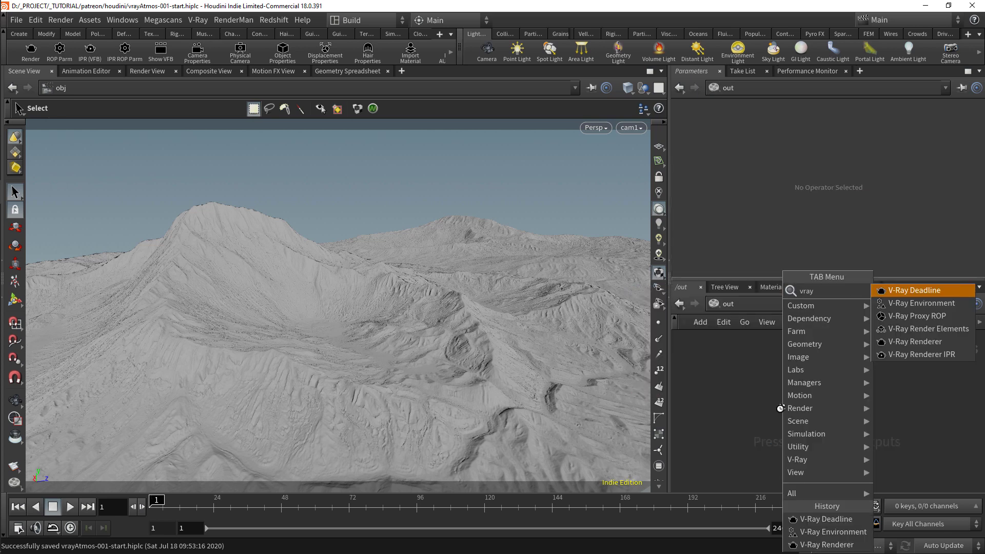
type("re")
key("Return")
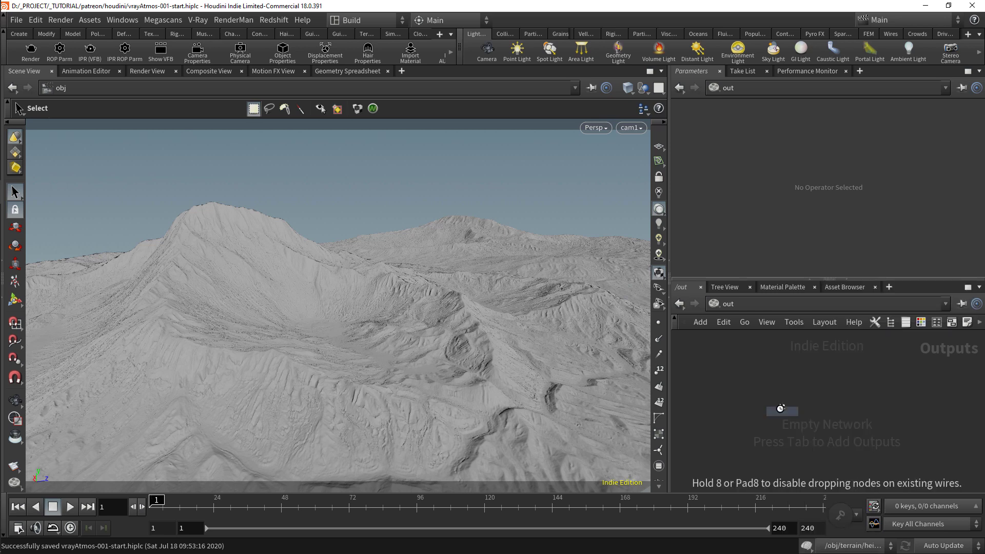
left_click(780, 409)
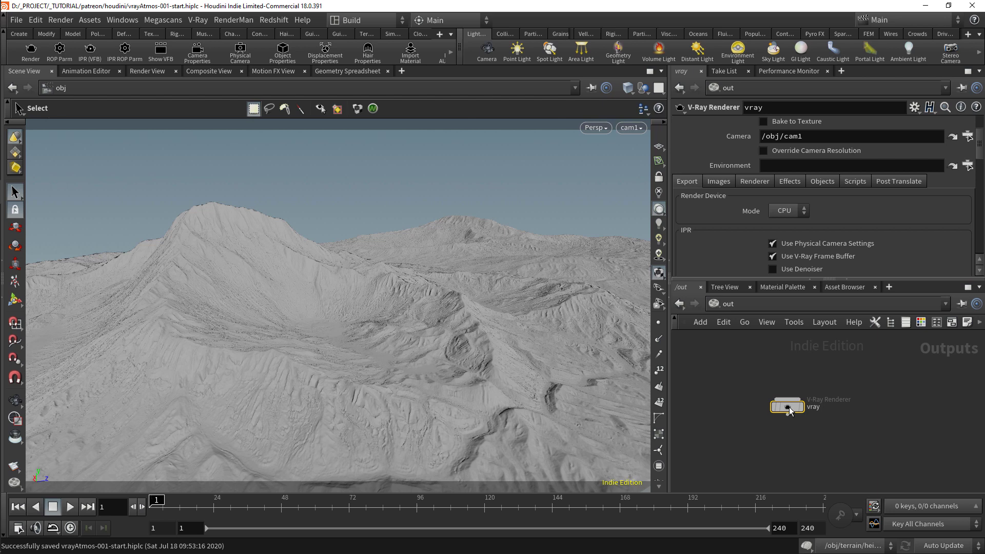
Keep the renderer's Mode on CPU and enable Use Denoiser under IPR.
left_click(801, 212)
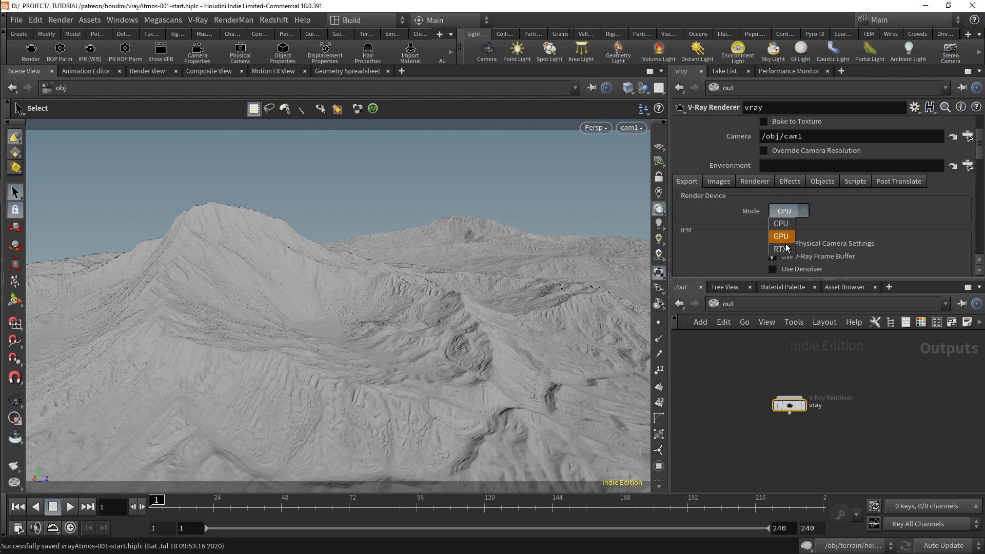
left_click(740, 213)
scroll(739, 229, "down", 1)
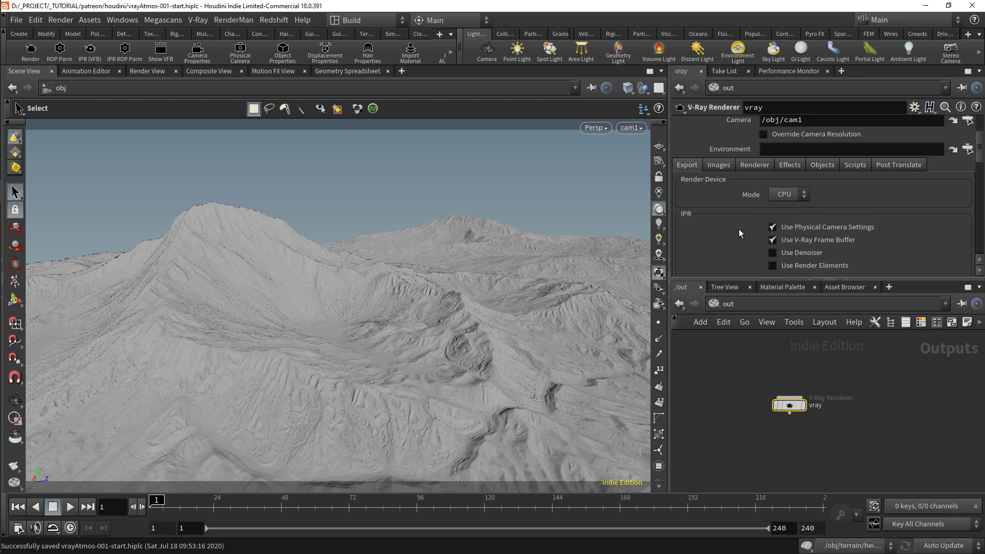
scroll(739, 229, "down", 1)
scroll(842, 406, "up", 1)
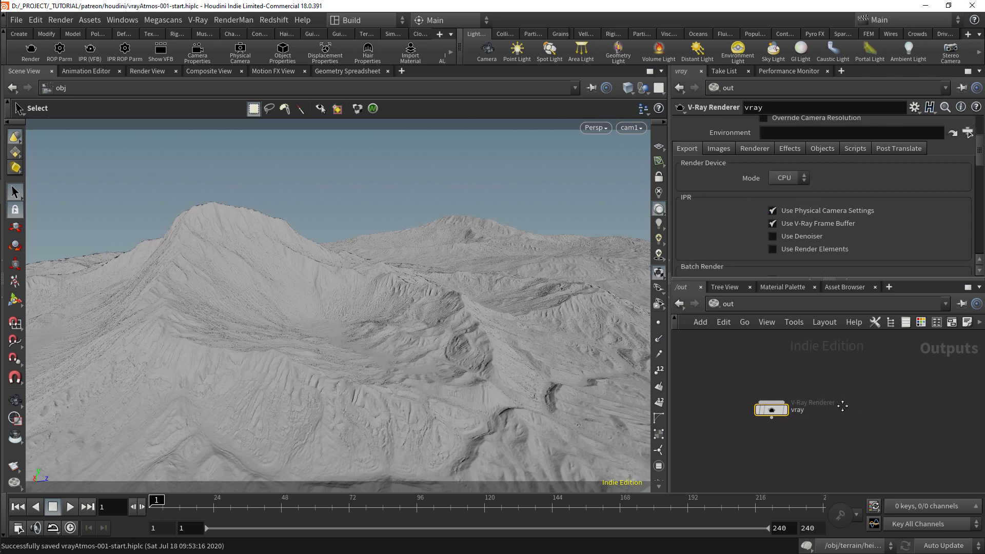
scroll(754, 192, "down", 1)
left_click(792, 222)
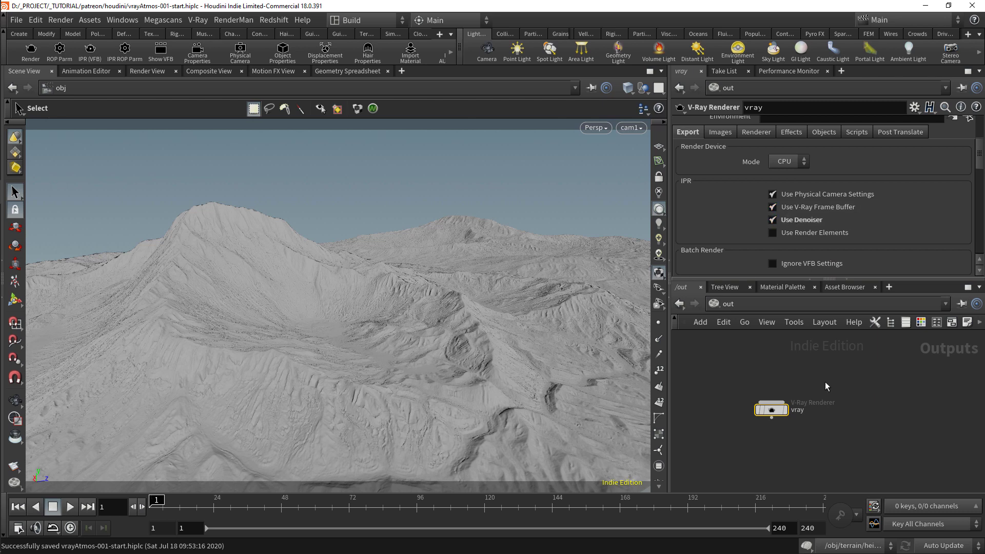
left_click(839, 397)
key("Tab")
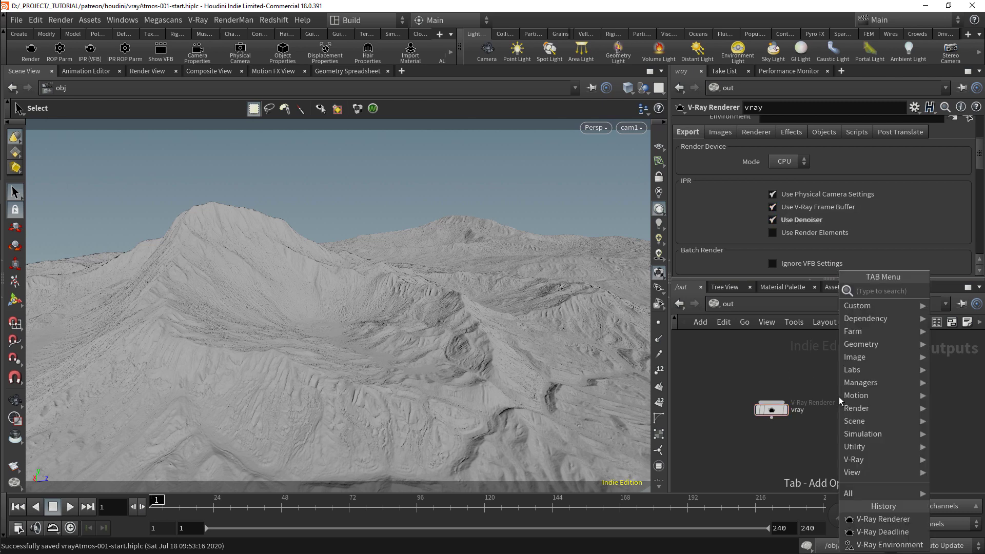
Add a V-Ray Environment node, go inside it, and lay out envImageFile above environmentSettings.
type("vray env")
key("Return")
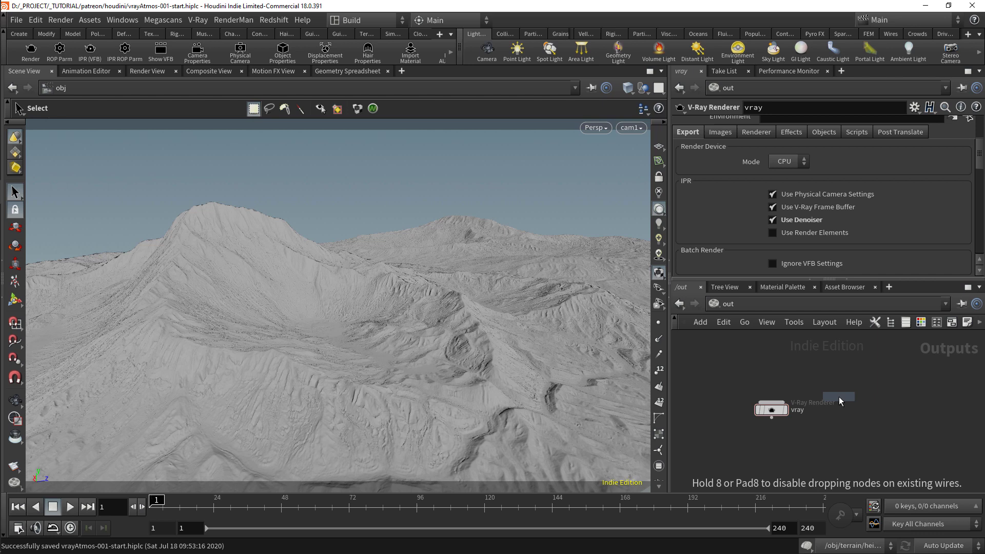
left_click(839, 400)
left_click_drag(839, 400, 836, 429)
double_click(834, 431)
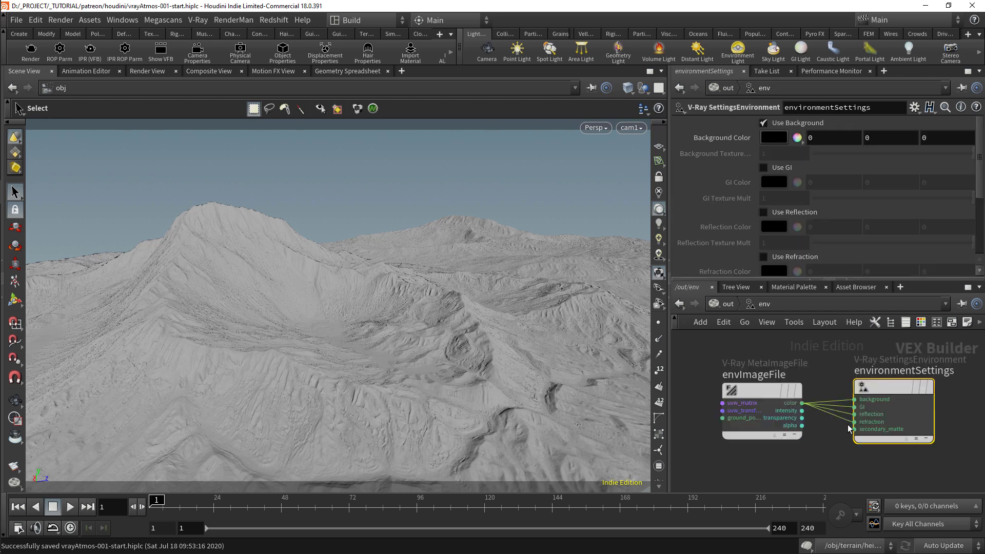
left_click(791, 436)
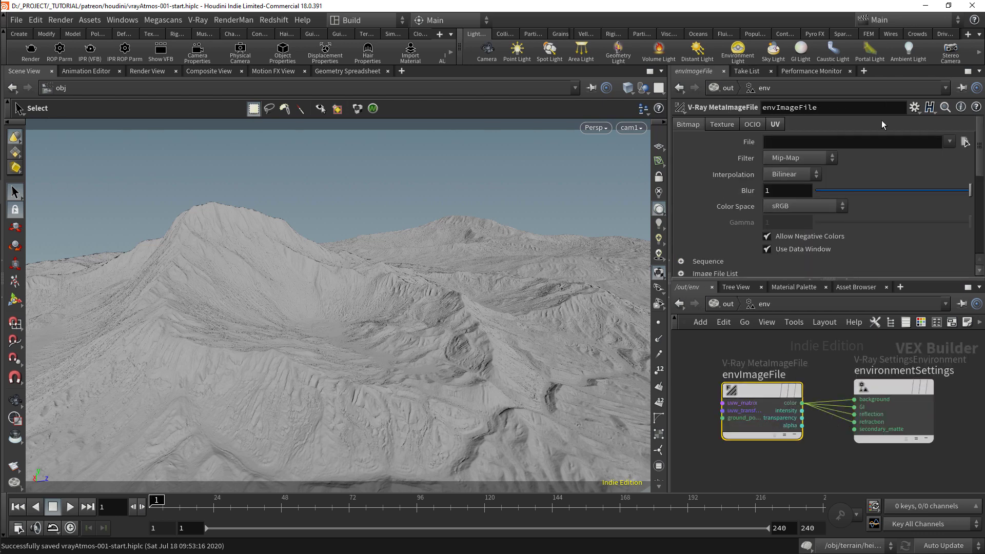
scroll(841, 420, "down", 5)
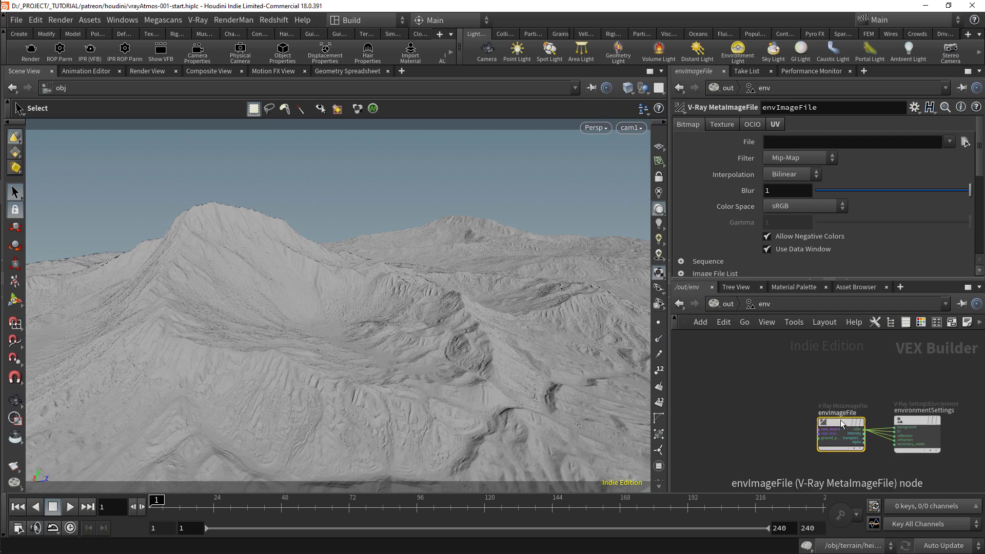
key("l")
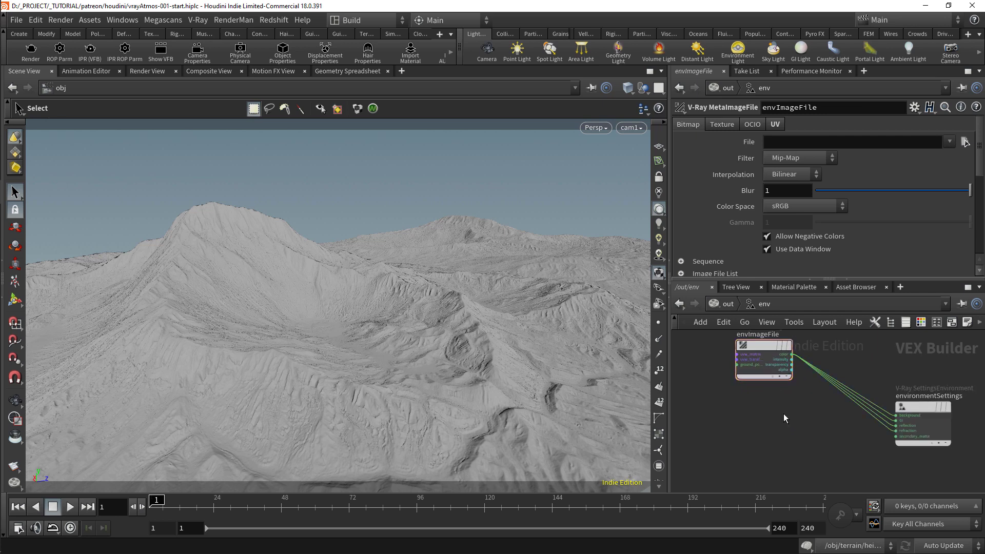
Create a V-Ray TexSky node and connect it into environmentSettings.
key("Tab")
type("sky")
key("Return")
left_click(784, 413)
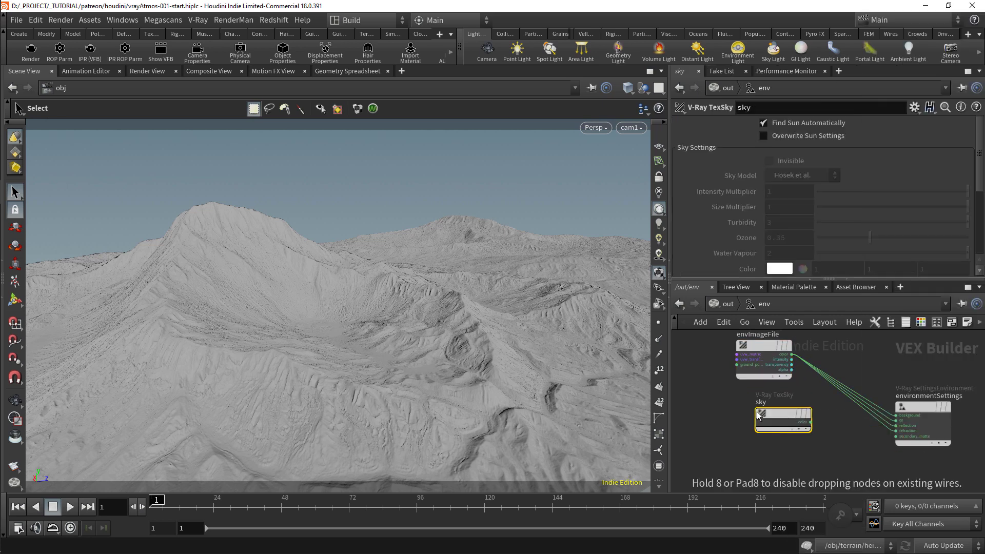
scroll(858, 392, "up", 2)
left_click_drag(860, 407, 763, 432)
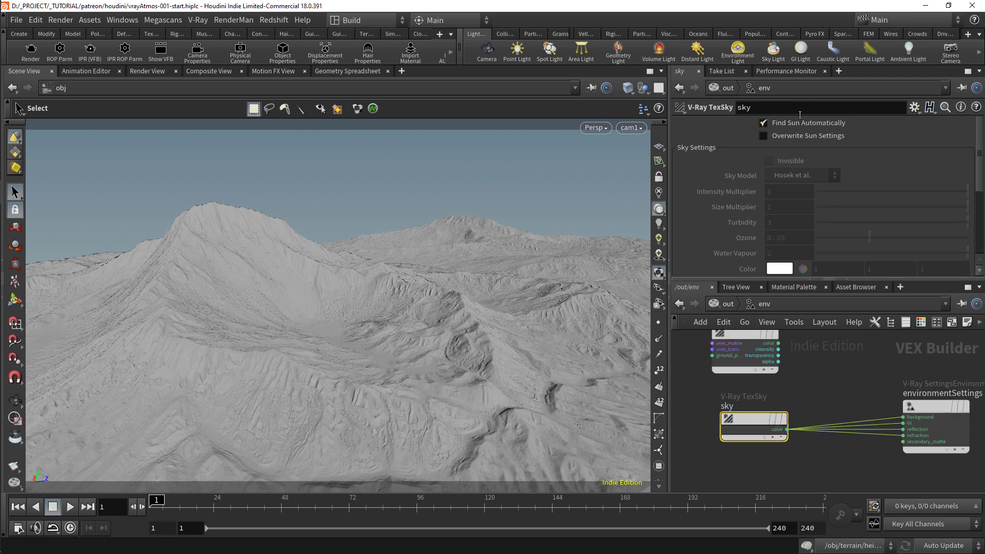
Link the sky's Sun to /obj/vrayLightSun and leave Overwrite Sun Settings unchecked.
left_click(804, 122)
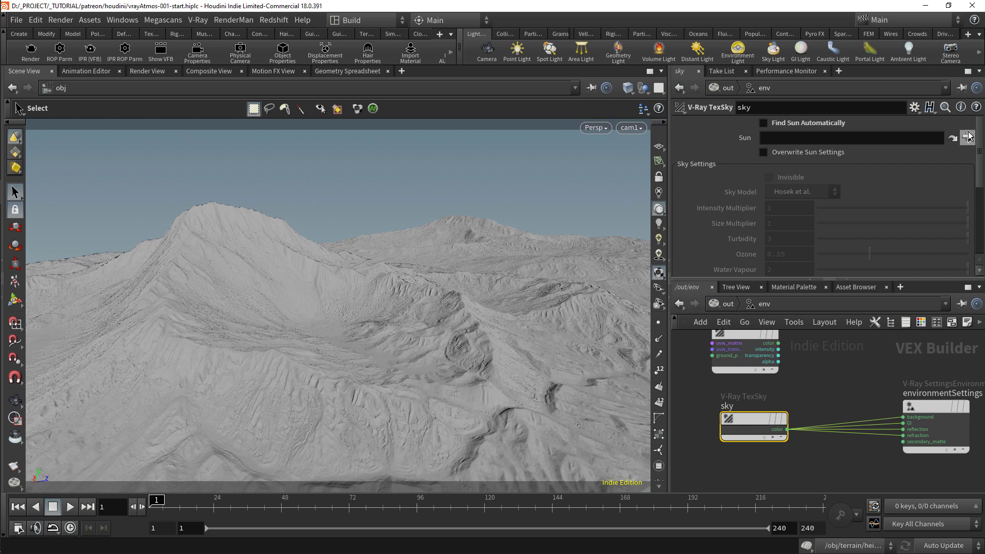
left_click(967, 137)
left_click(880, 57)
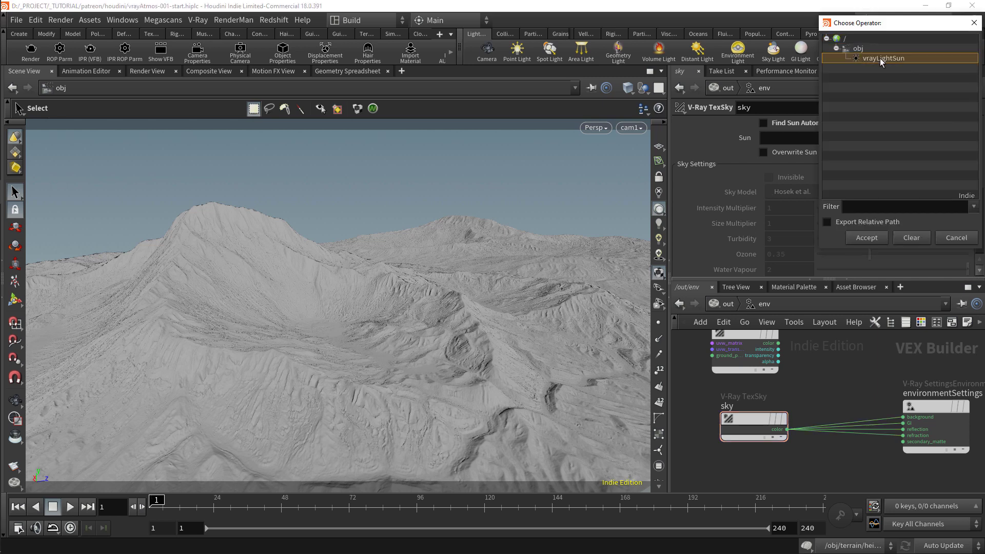
double_click(880, 57)
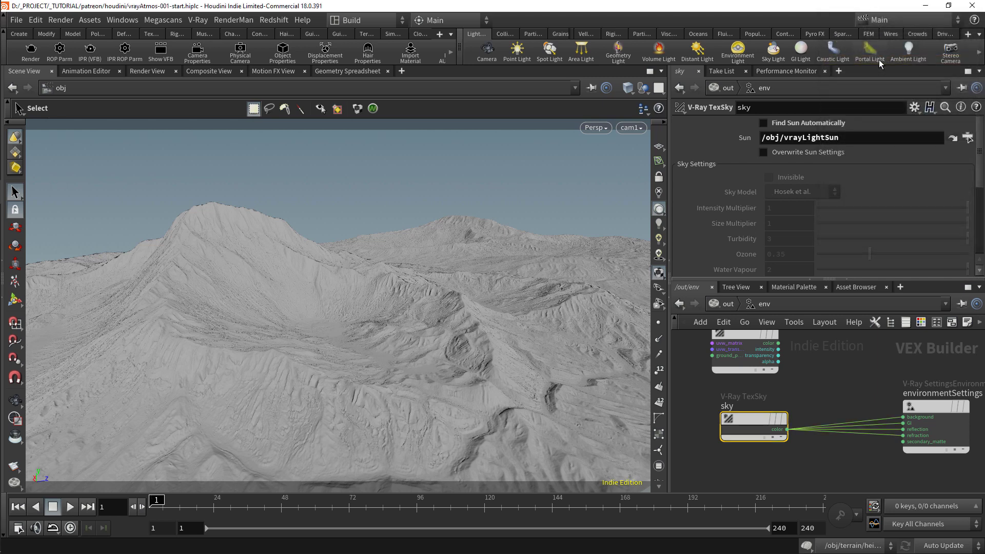
left_click(807, 153)
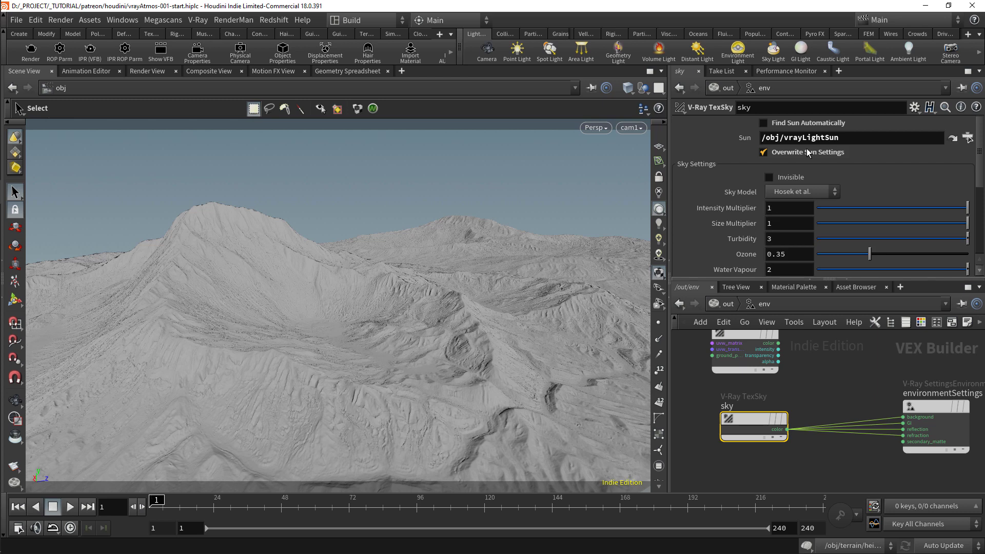
left_click(808, 152)
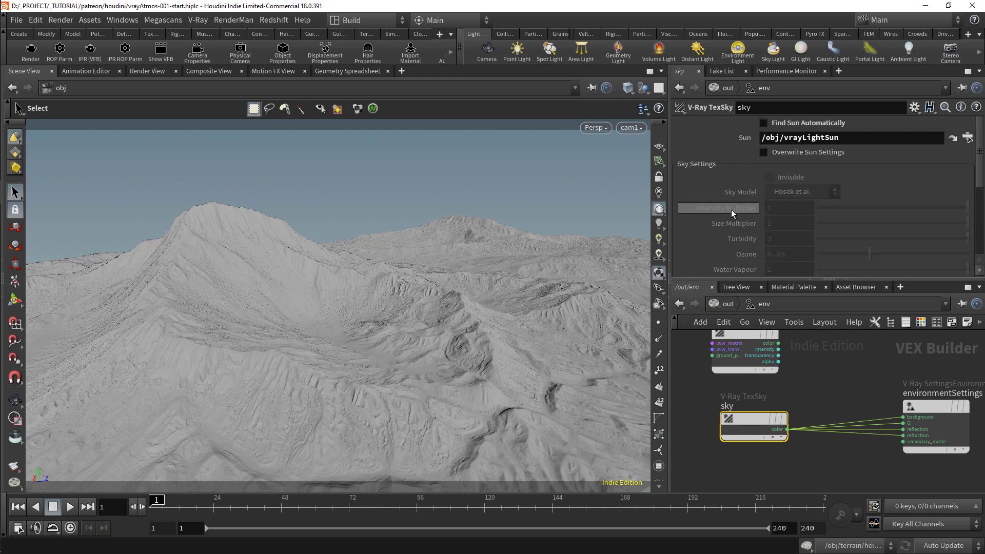
Set the vray renderer's Environment to the env node and save.
left_click(729, 303)
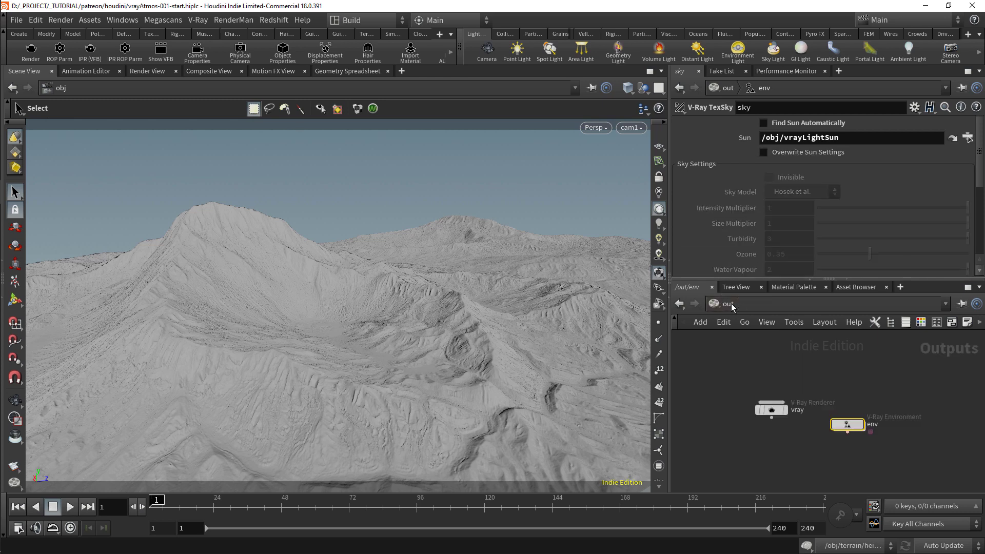
left_click(759, 413)
scroll(754, 138, "up", 4)
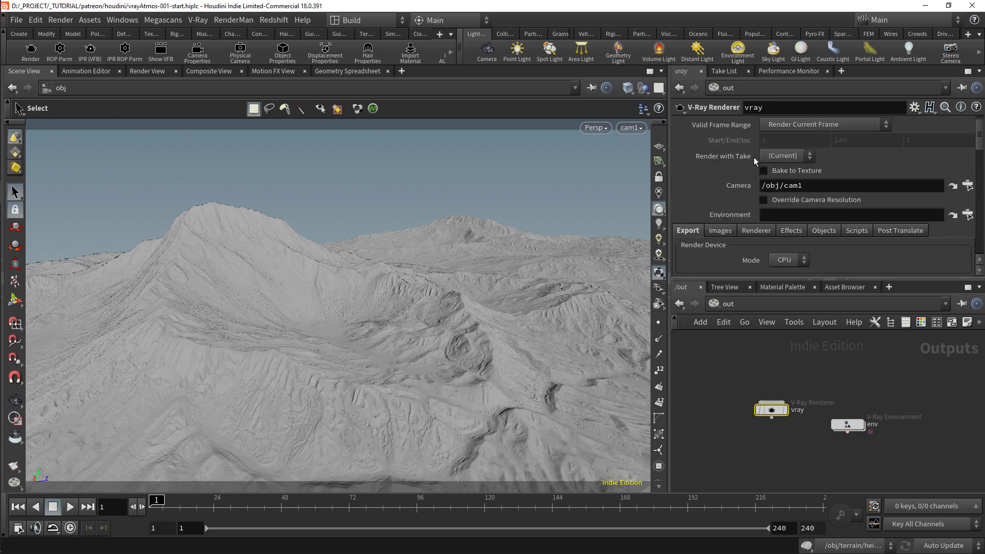
left_click_drag(847, 424, 771, 214)
key("ctrl+s")
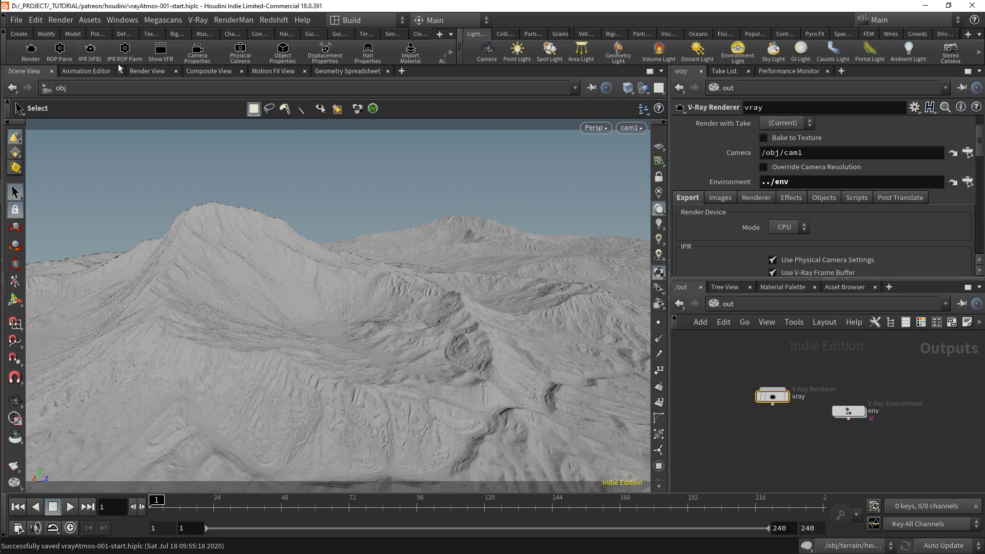
Start an IPR render in the V-Ray frame buffer from the V-Ray shelf.
left_click(450, 35)
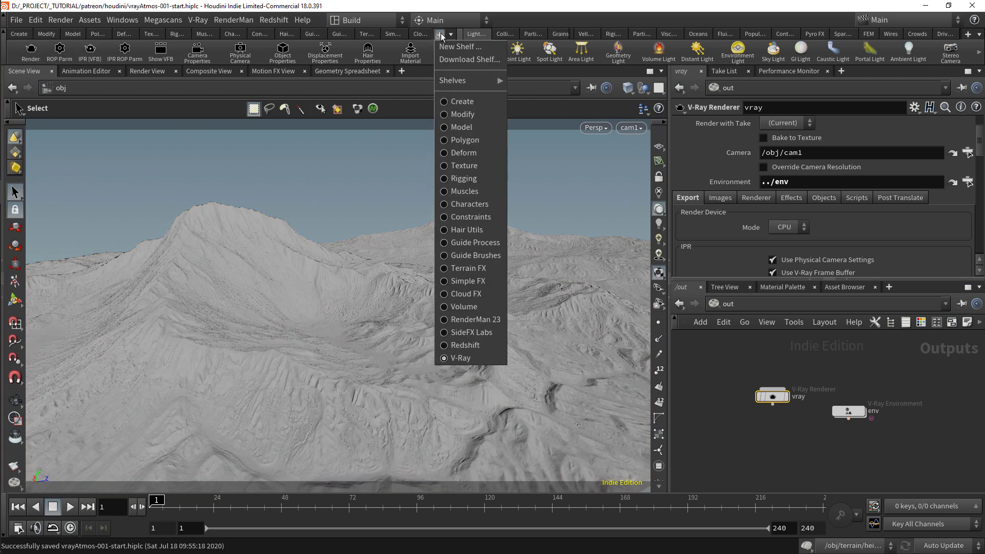
left_click(468, 360)
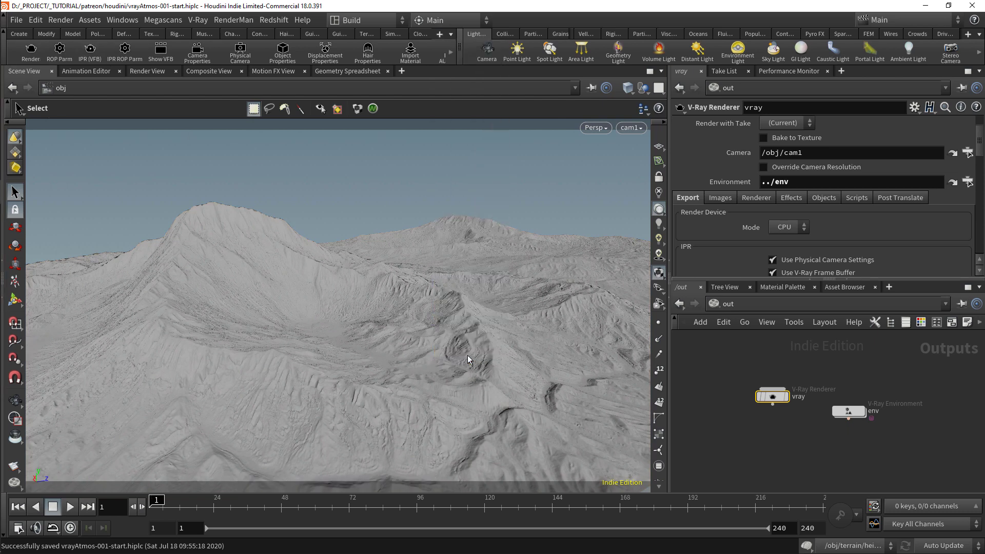
left_click(89, 56)
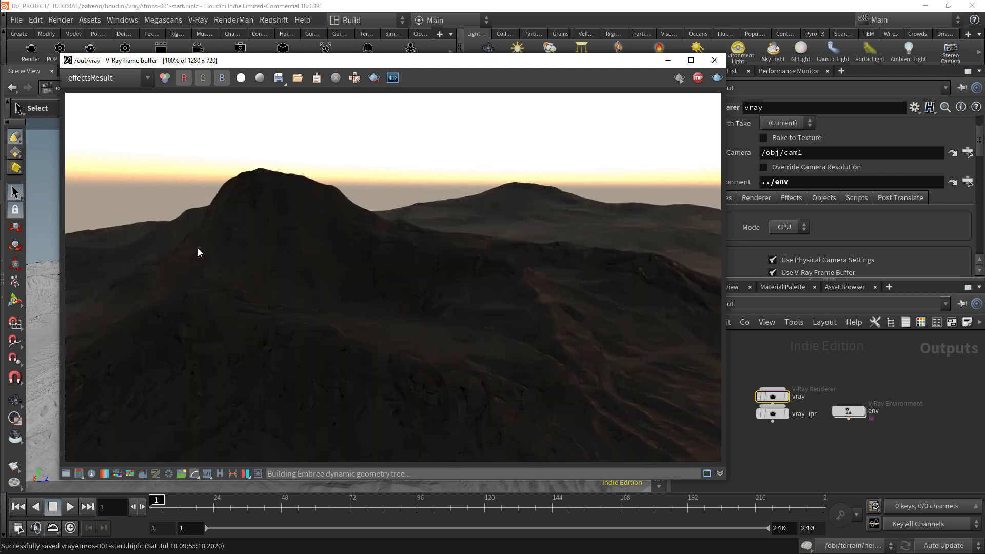
In /obj, set vrayLightSun's Rotate X to -5, then to -10.
left_click_drag(359, 60, 289, 51)
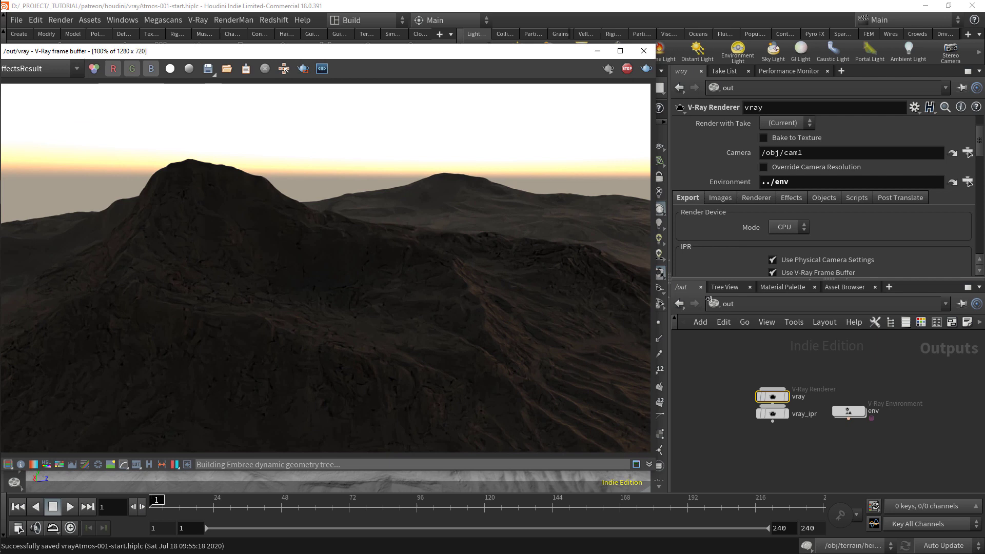
left_click(749, 304)
left_click(777, 373)
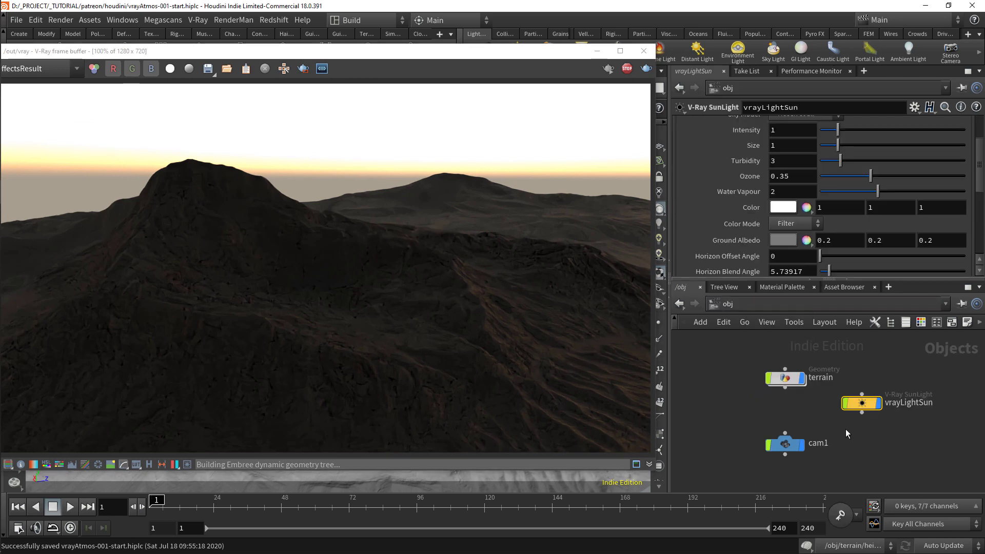
scroll(766, 155, "up", 3)
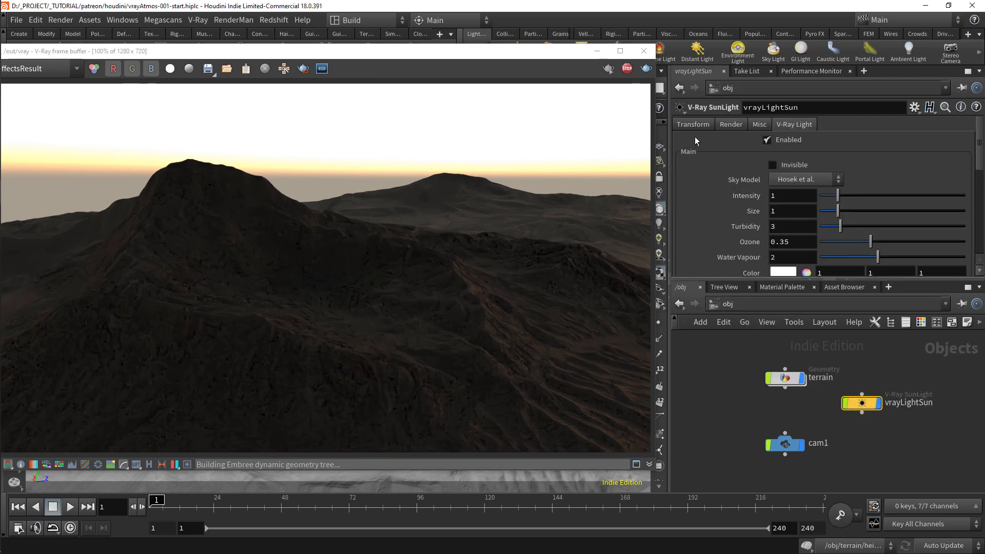
left_click(698, 126)
left_click(766, 173)
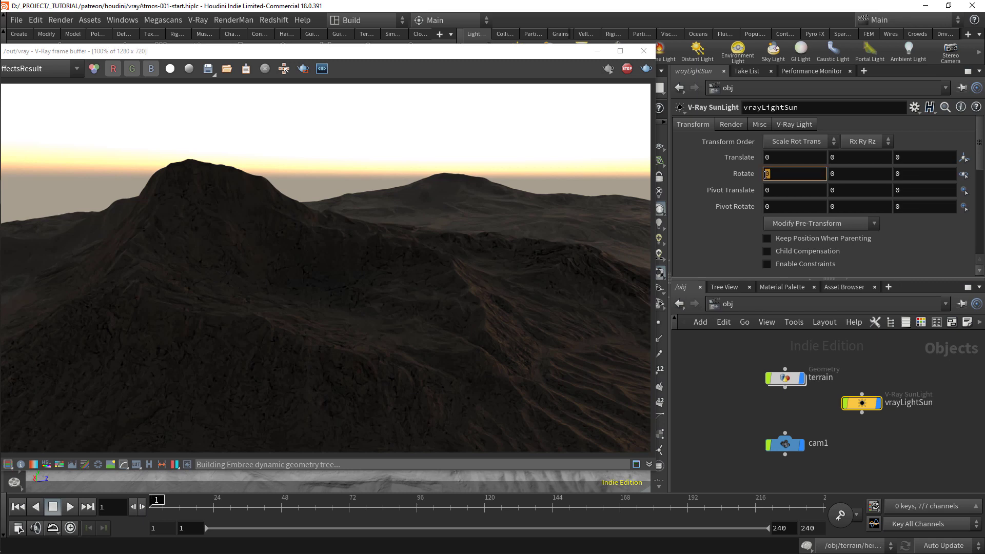
type("-5")
key("Return")
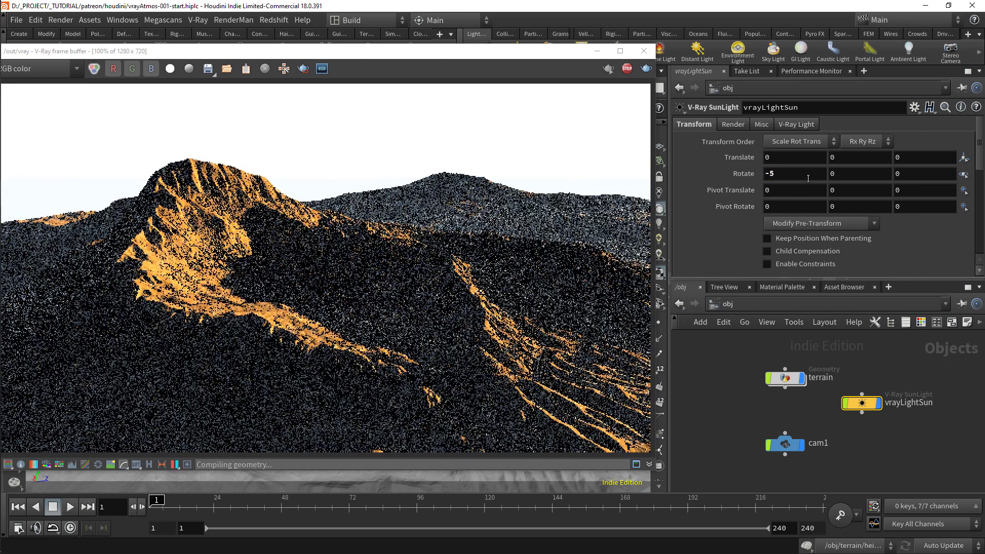
key("BackSpace")
type("10")
key("Return")
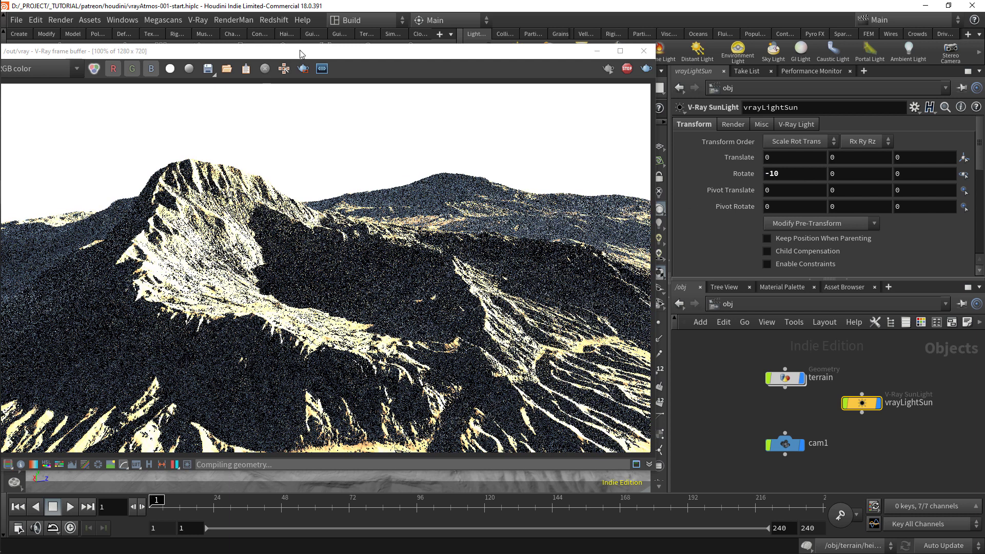
left_click_drag(302, 51, 344, 49)
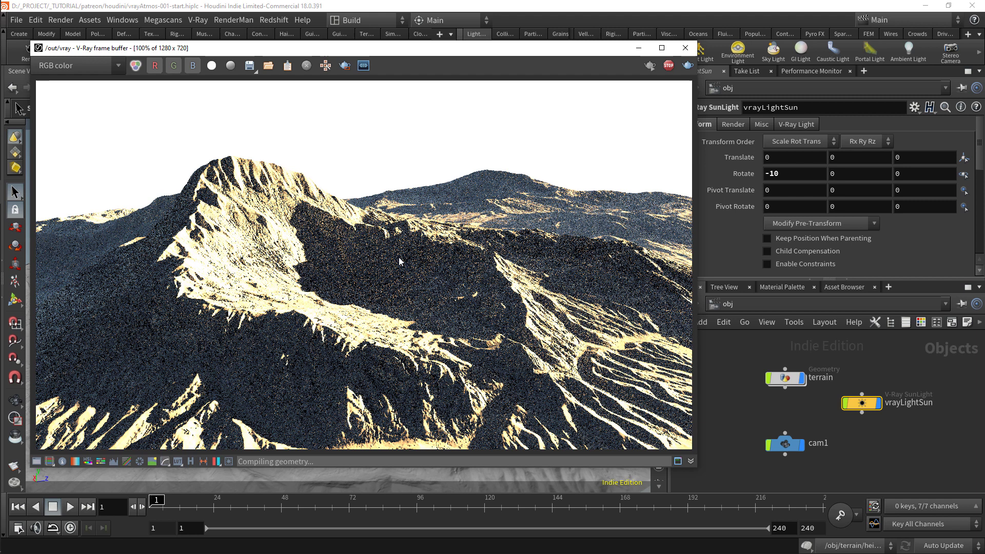
left_click(811, 125)
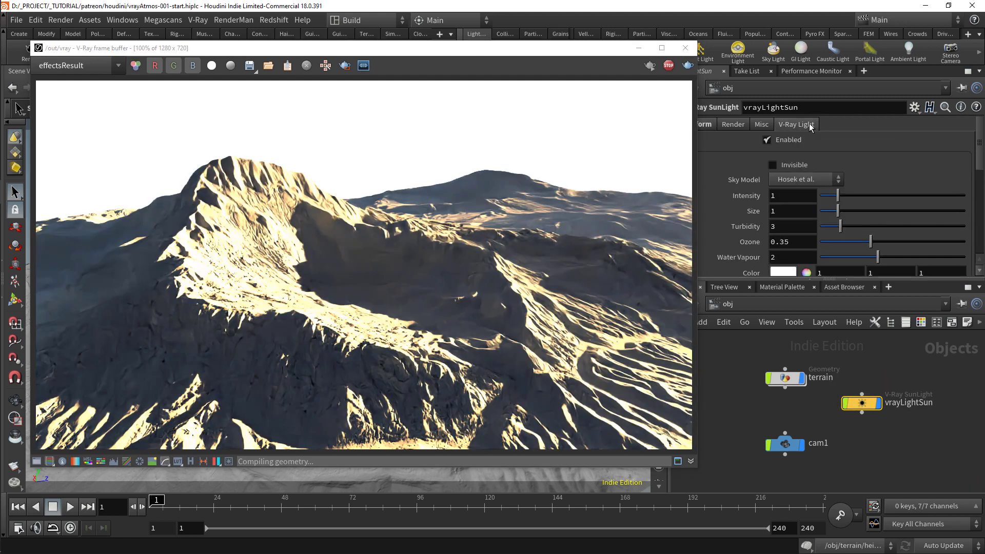
Try sun Intensity 0.05 and .1, restore it to 1, then close the frame buffer.
scroll(750, 167, "down", 1)
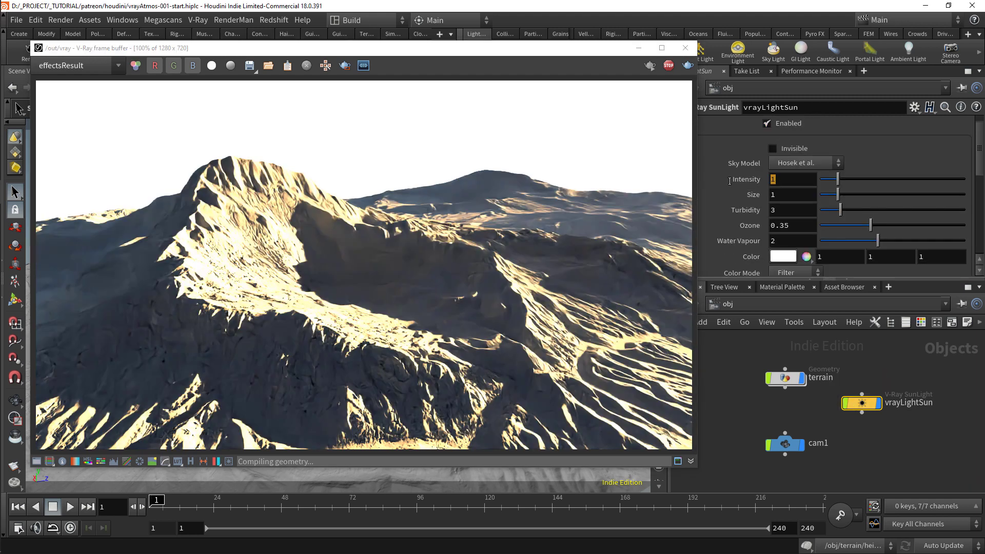
left_click(783, 181)
type("0.05")
key("Return")
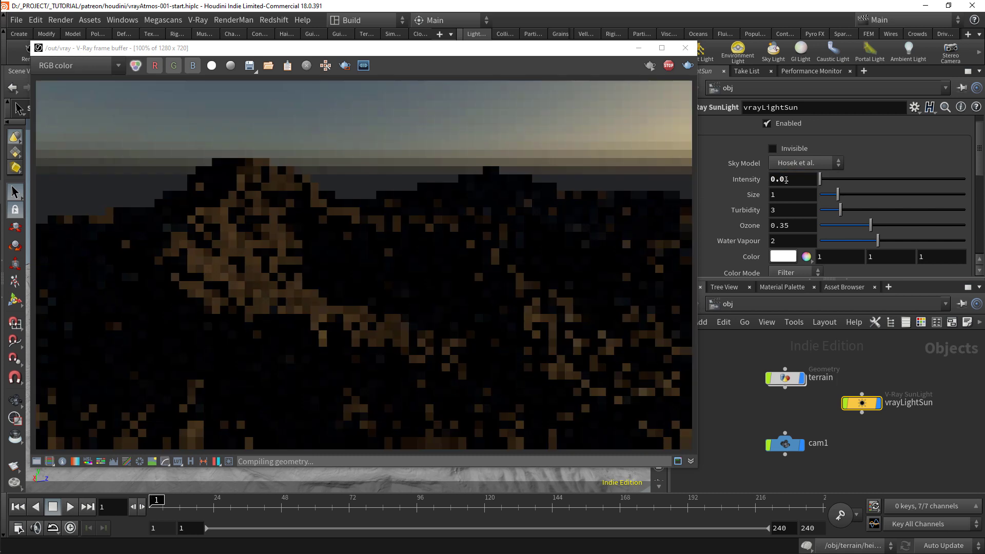
key("Return")
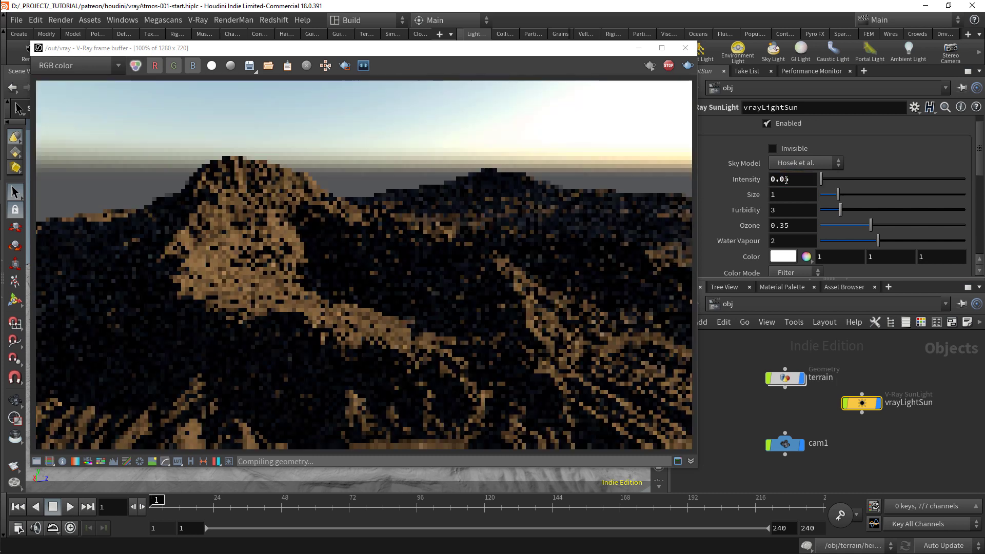
left_click(786, 180)
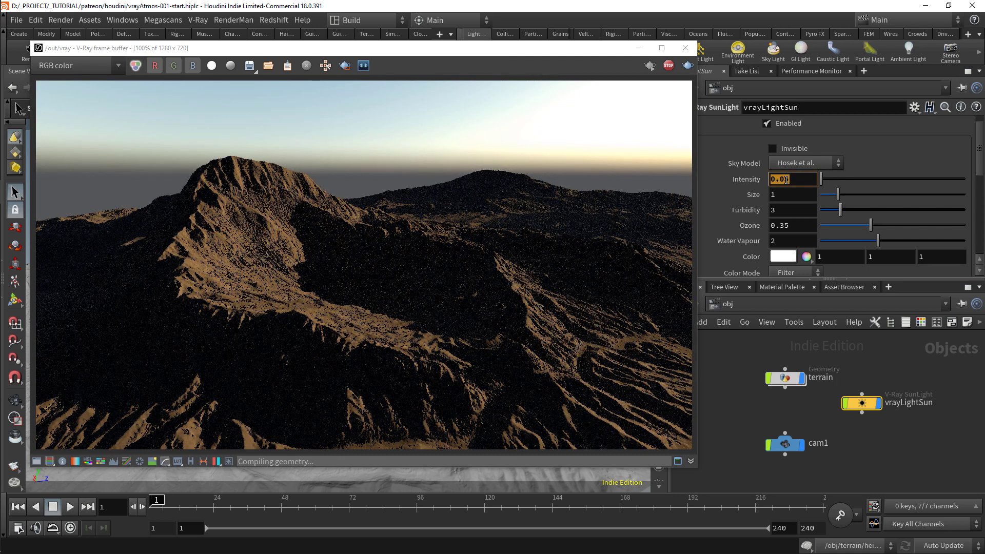
type(".1")
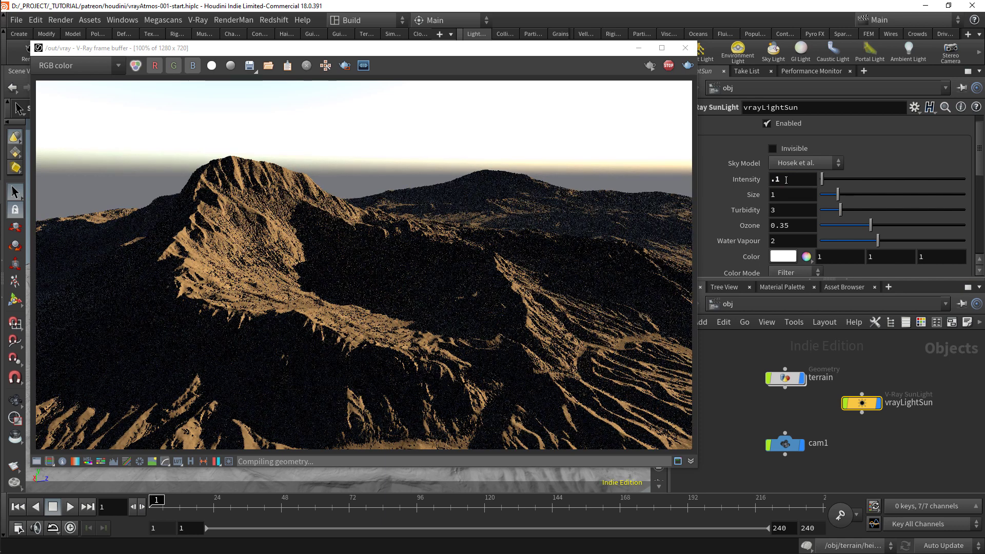
left_click(786, 180)
type("1")
key("Return")
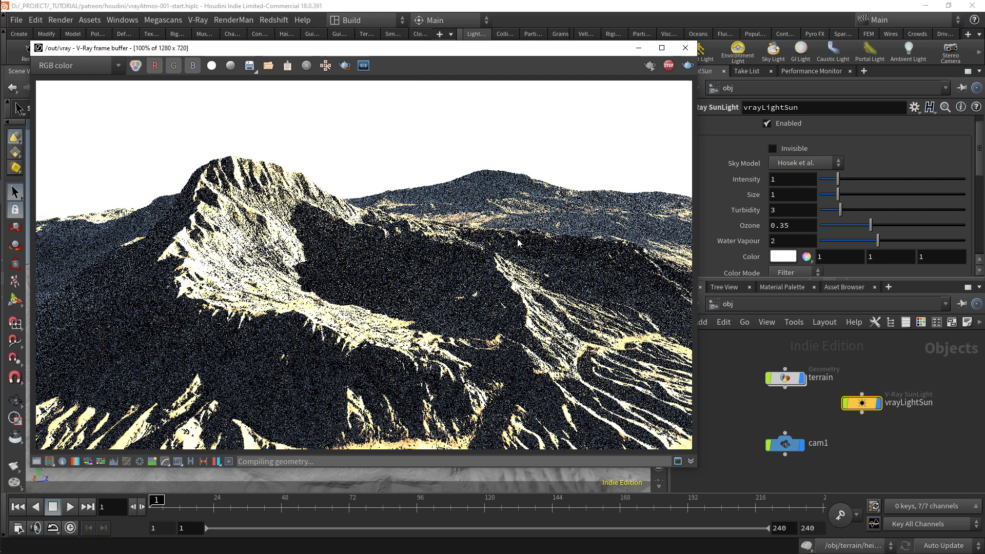
left_click(685, 47)
Add V-Ray Camera Properties and Physical Camera to cam1 and review its Physical Camera settings.
left_click_drag(785, 445, 779, 444)
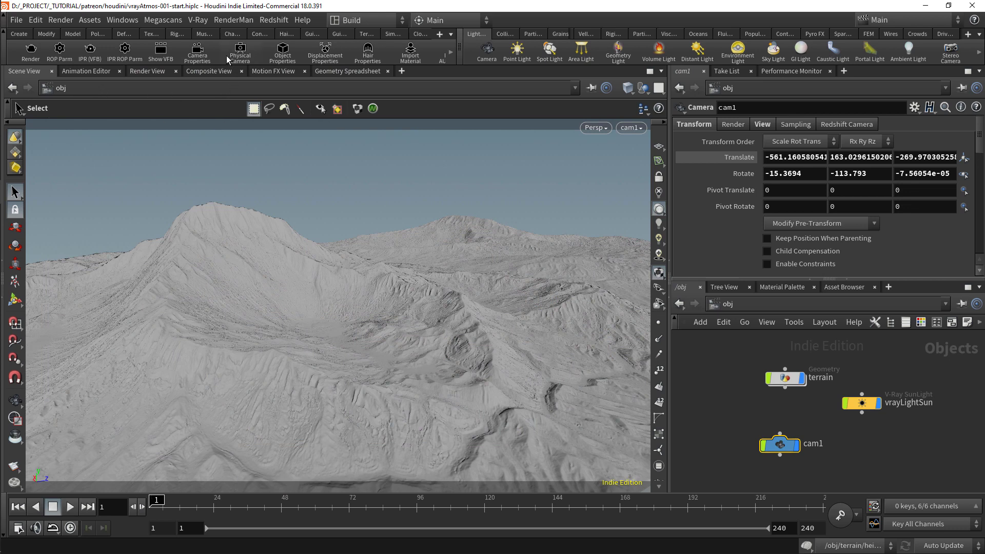
left_click(210, 56)
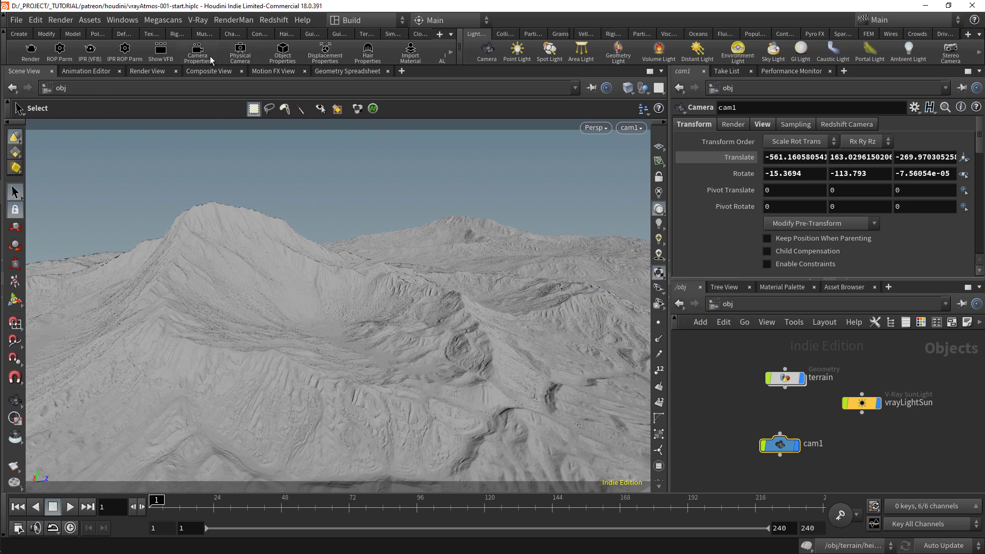
left_click(240, 57)
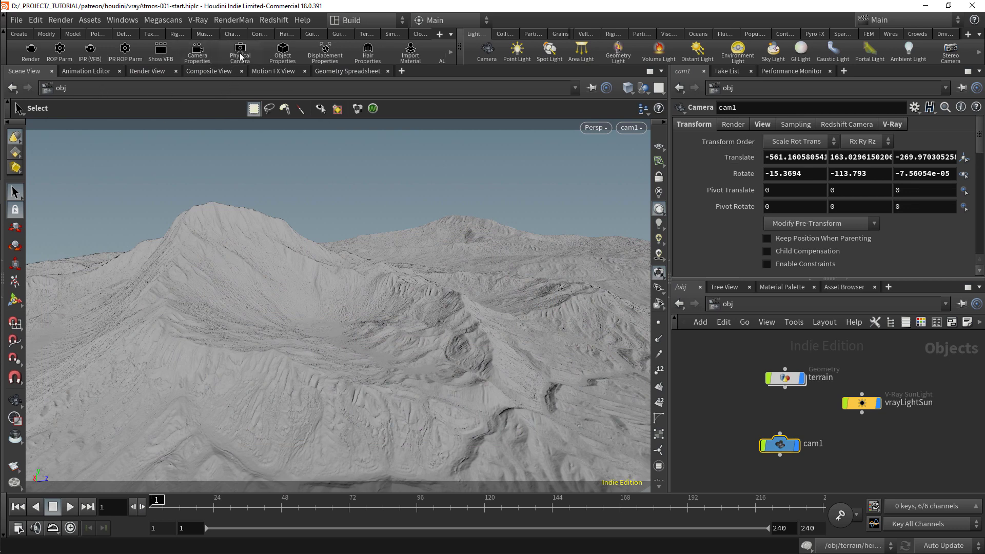
left_click(891, 125)
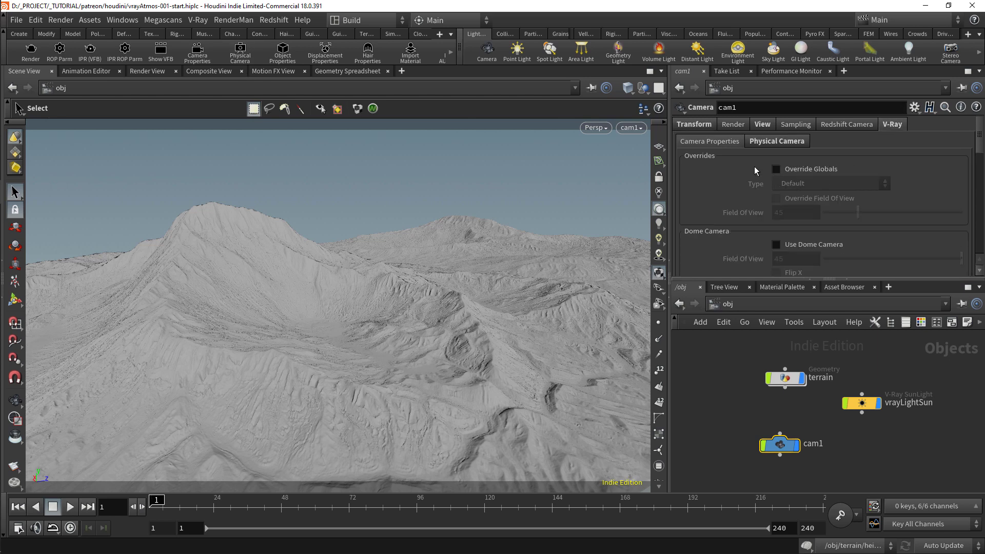
left_click(761, 141)
scroll(727, 189, "down", 1)
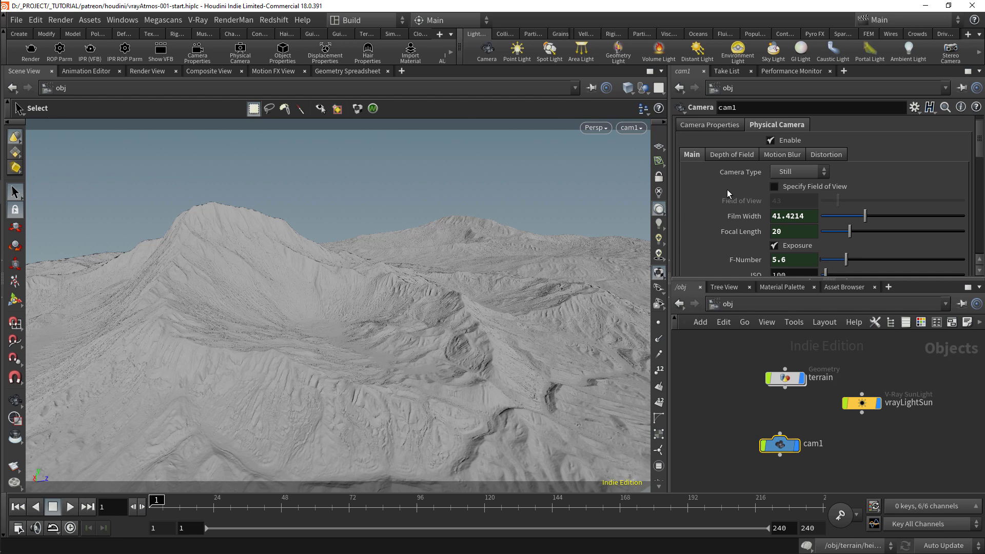
scroll(727, 189, "down", 5)
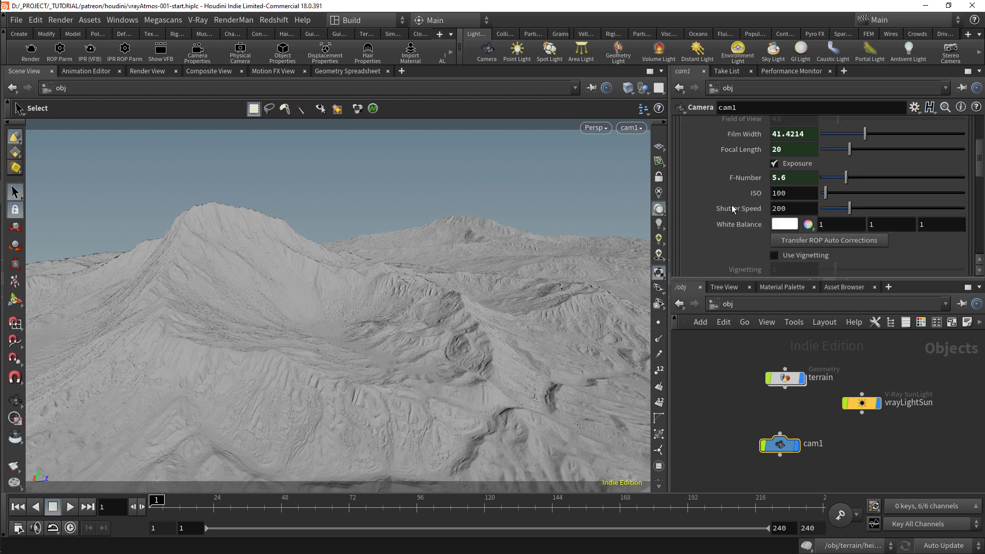
scroll(746, 236, "down", 4)
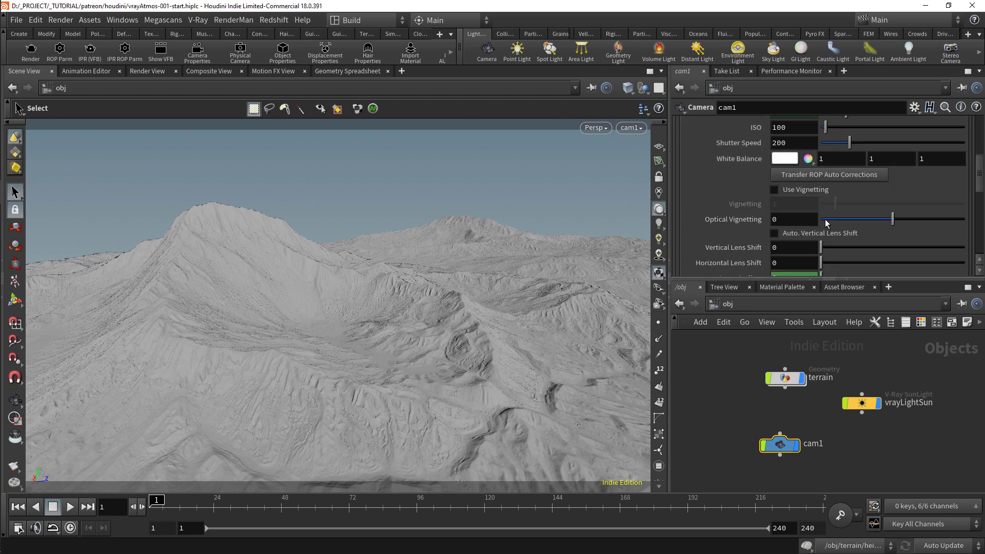
Restart the interactive render and set cam1's Shutter Speed to 400 after trying 500.
left_click(88, 54)
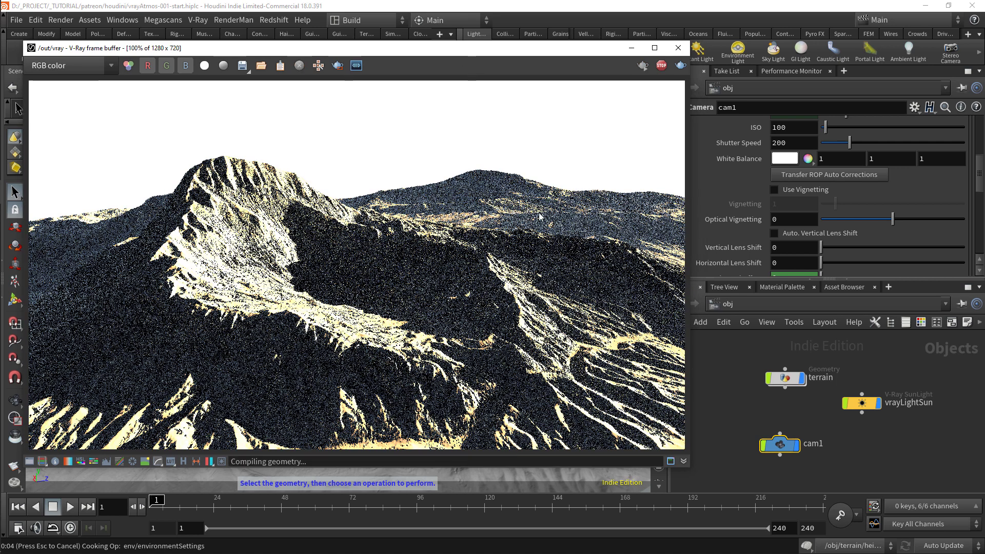
scroll(740, 176, "up", 2)
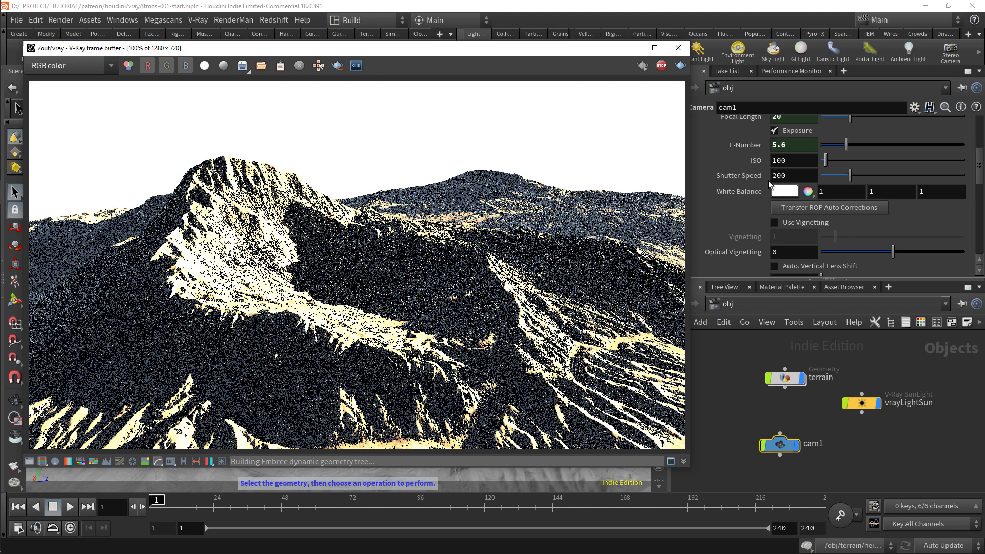
scroll(765, 175, "up", 1)
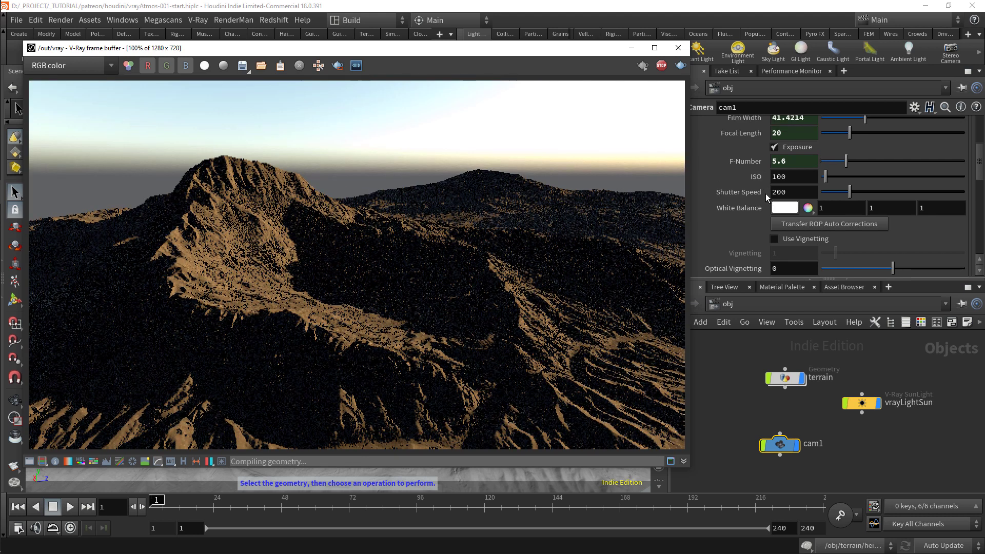
left_click(787, 191)
type("500")
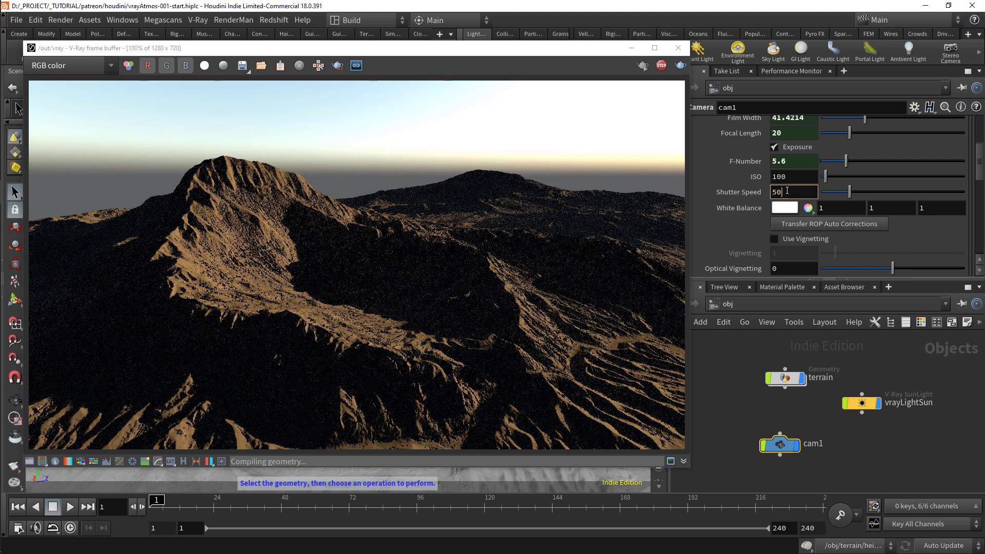
key("Return")
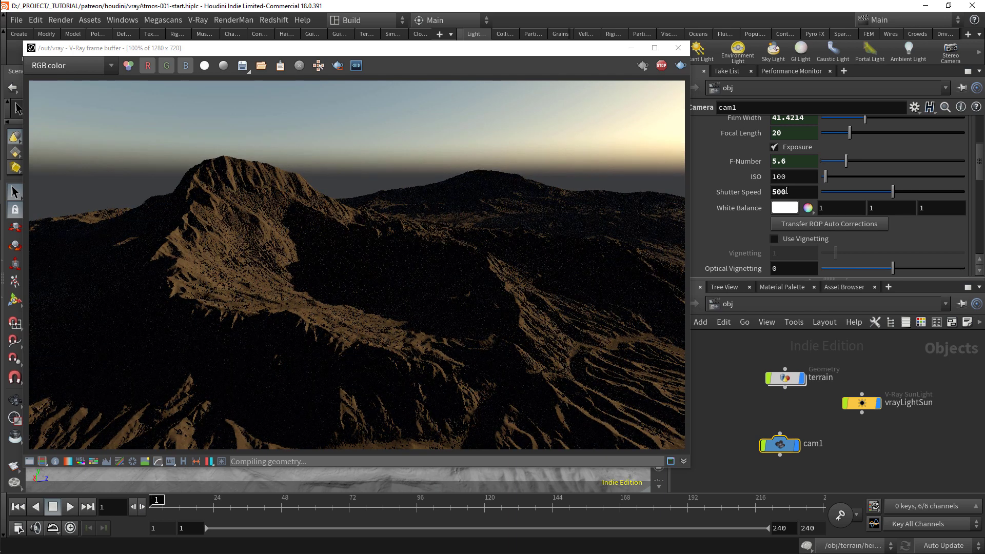
left_click(786, 191)
type("400")
key("Return")
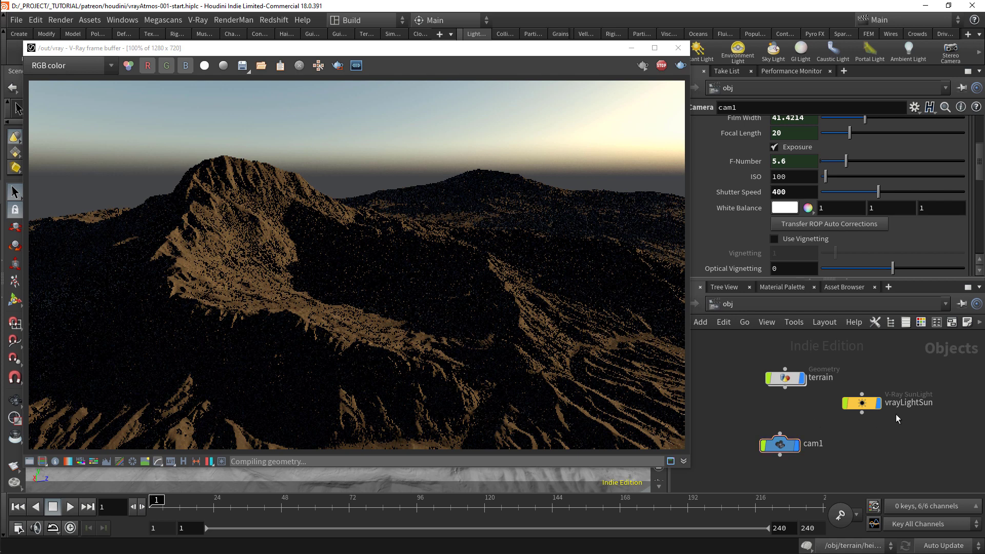
Set vrayLightSun's Rotate X to -25.
left_click(878, 403)
scroll(764, 192, "up", 2)
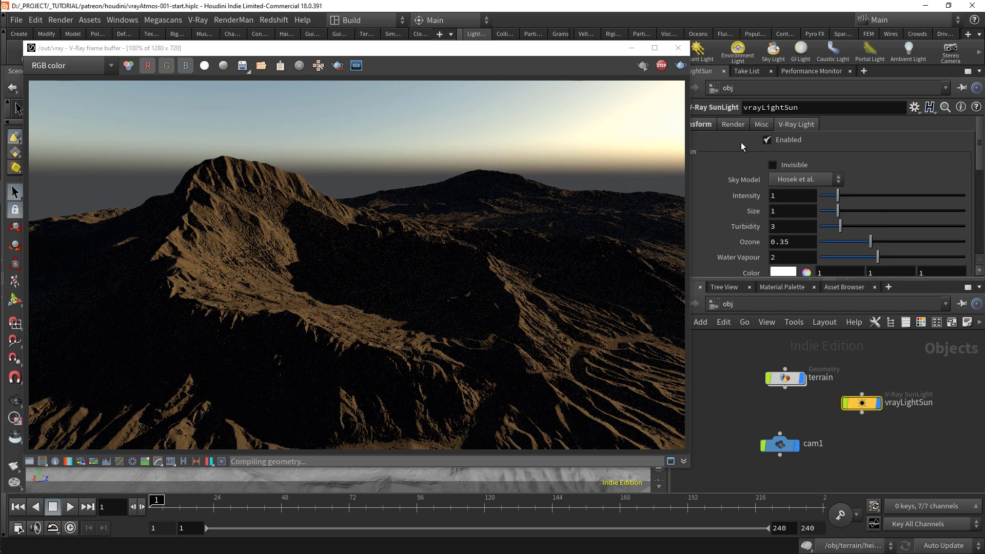
left_click(705, 125)
left_click(788, 174)
type("-25")
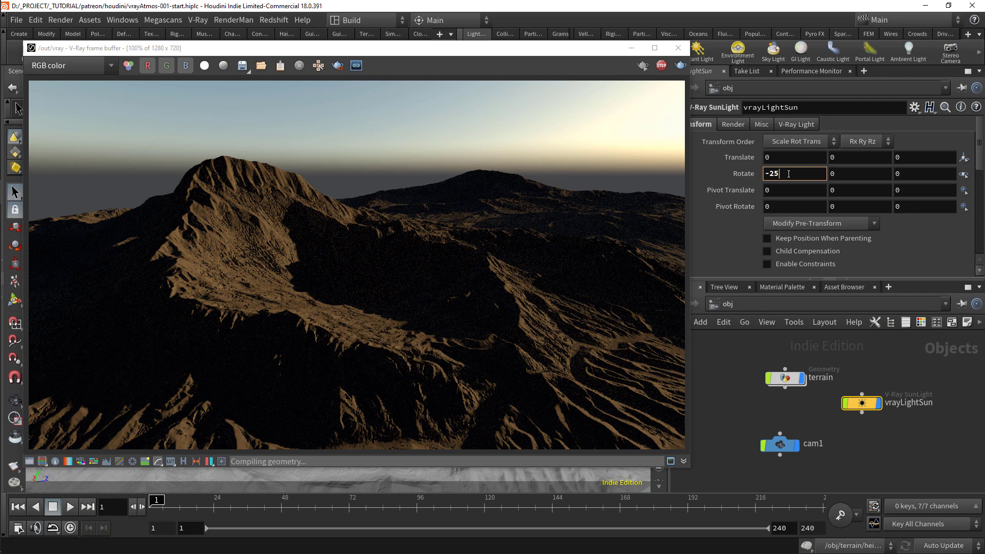
key("Return")
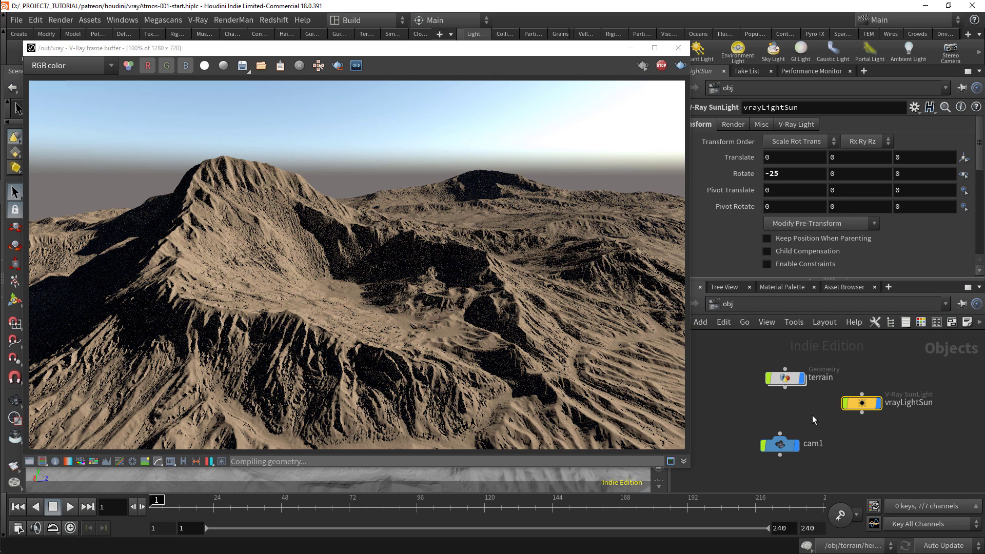
left_click_drag(818, 415, 748, 462)
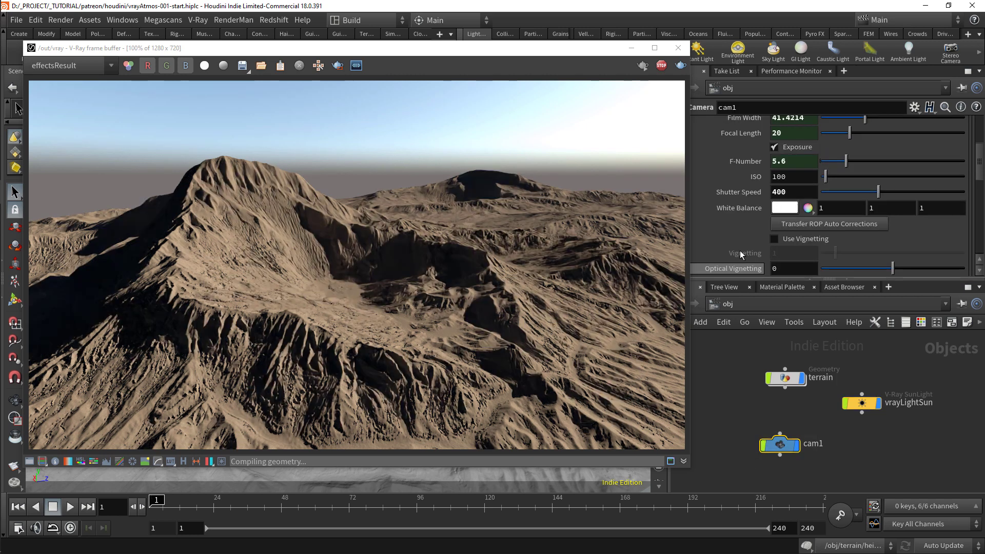
Enable cam1's vignetting and set it to .35 after trying .5.
scroll(745, 234, "down", 1)
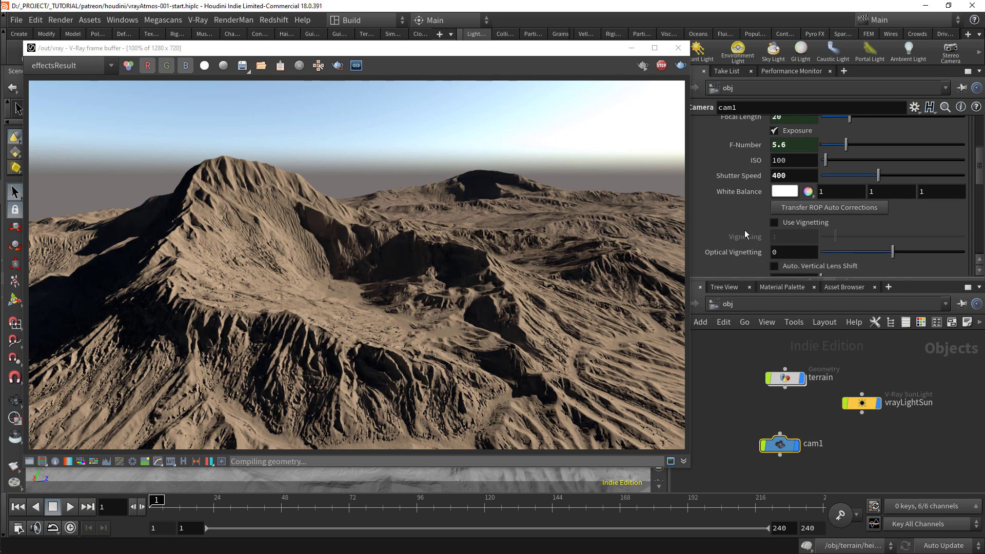
scroll(745, 234, "down", 1)
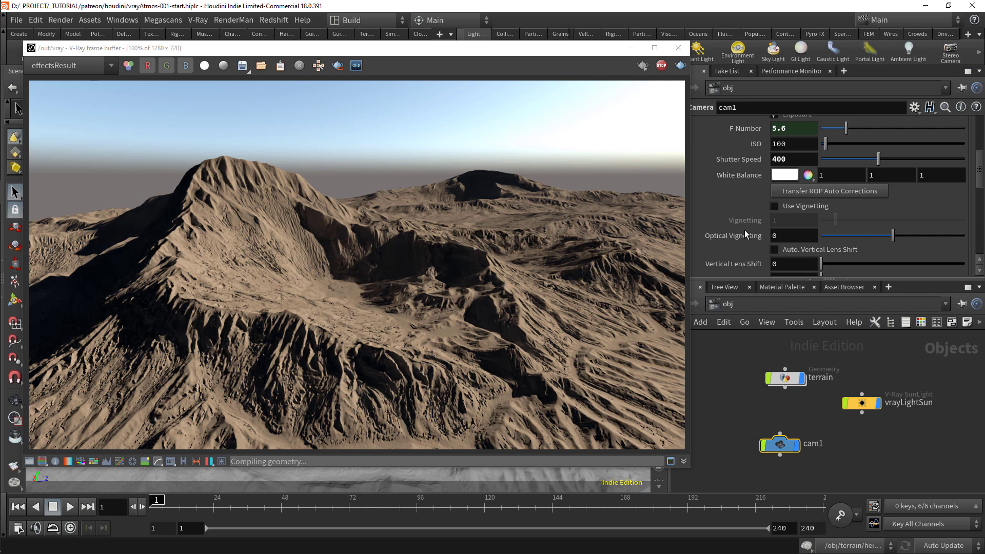
left_click(798, 206)
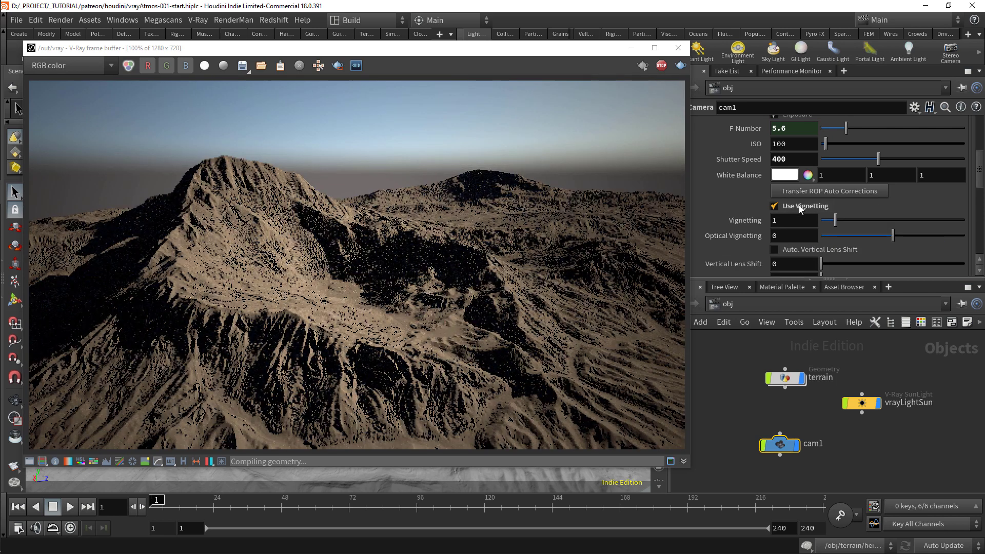
left_click(785, 220)
type(".5")
key("Return")
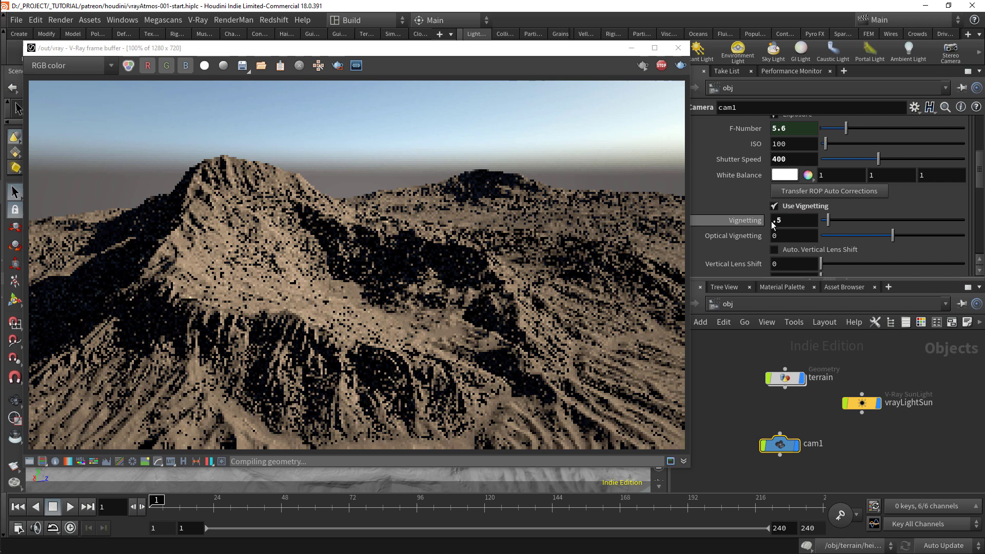
left_click(792, 222)
type(".35")
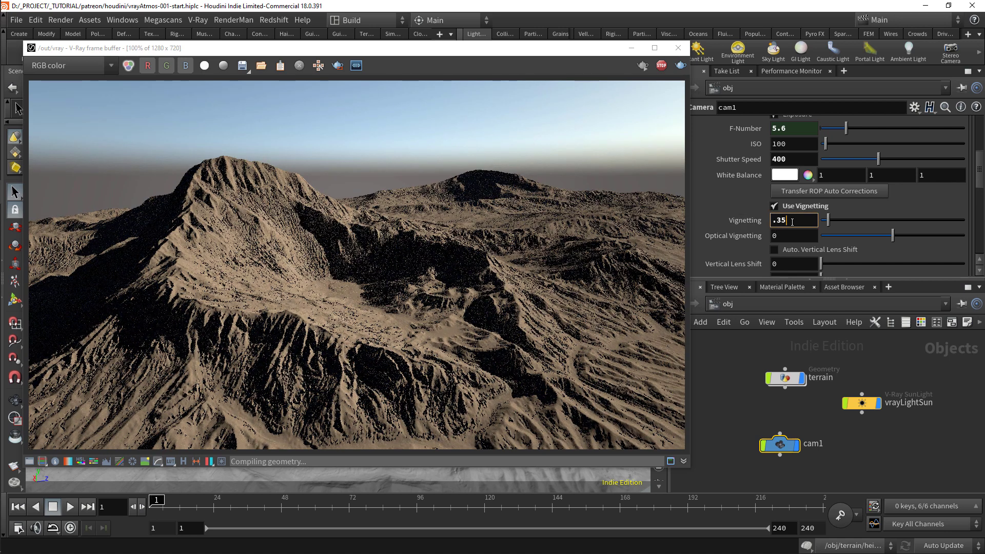
key("Return")
Try Vertical Lens Shift values .1 and .5, then reset it to 0.
scroll(769, 224, "down", 2)
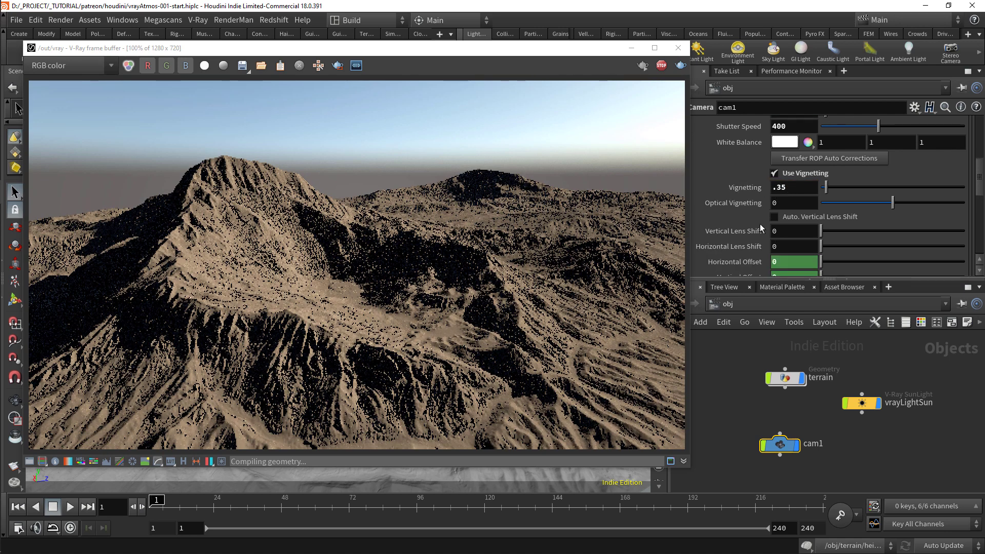
left_click(791, 231)
type(".1")
key("Return")
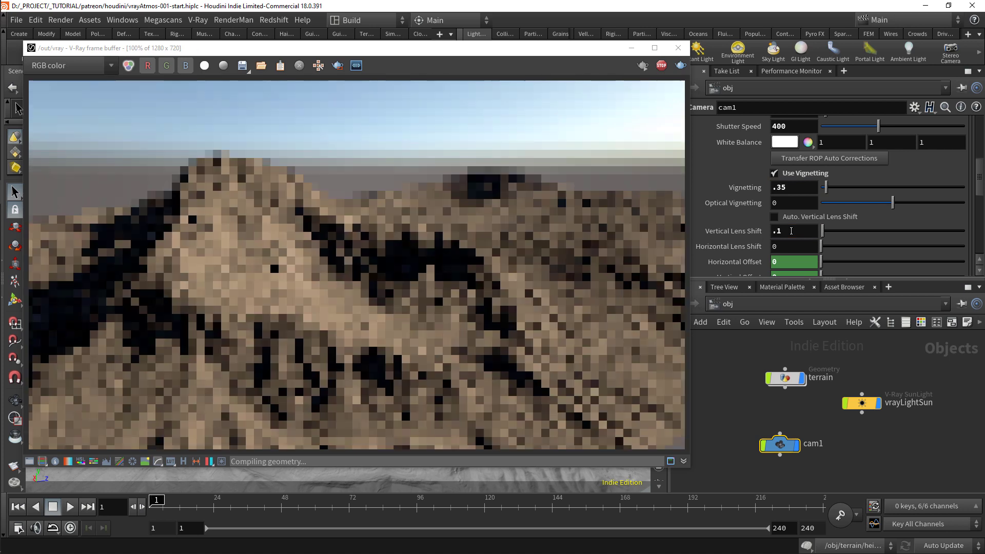
left_click(792, 231)
type(".5")
key("Return")
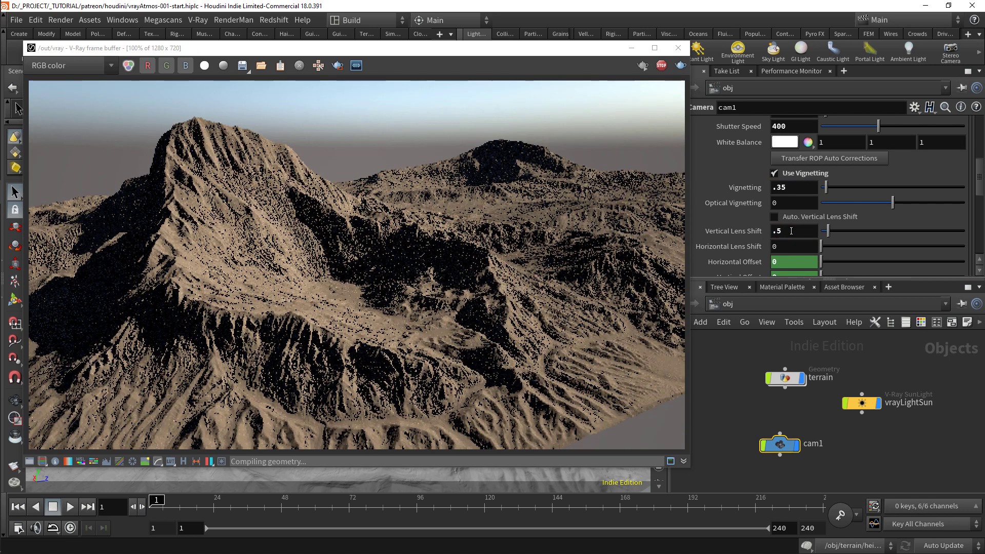
left_click(791, 231)
type("0")
key("Return")
Try Horizontal Lens Shift values .2 and .5, then reset it to 0.
left_click(782, 246)
type(".2")
key("Return")
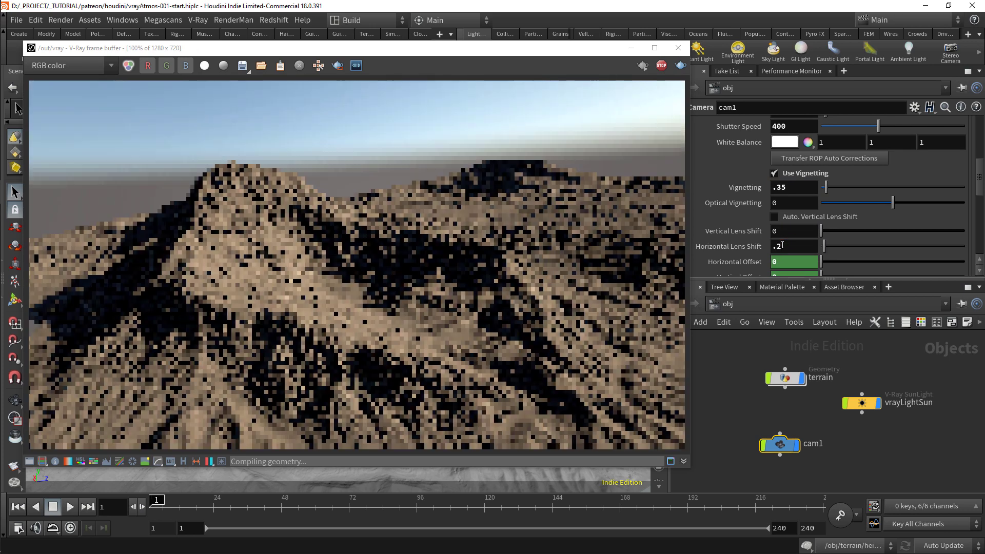
left_click(782, 246)
type(".5")
key("Return")
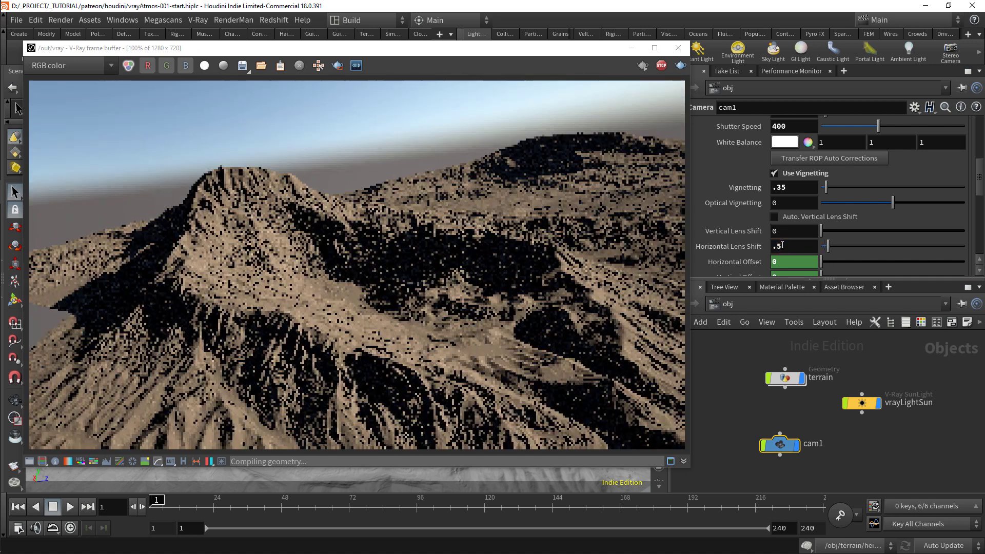
left_click(783, 246)
key("Return")
scroll(744, 229, "up", 5)
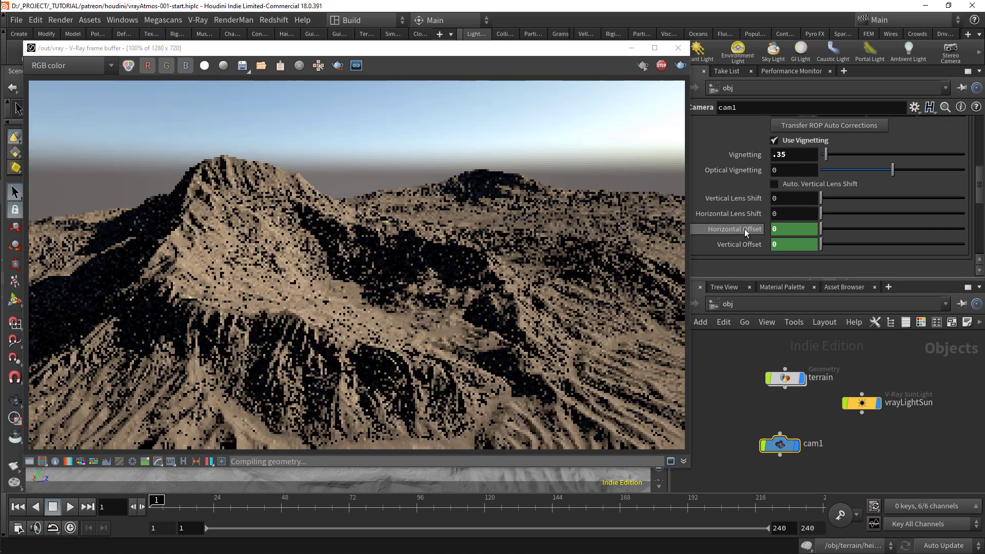
Enable cam1's lens distortion and set Distortion to -0.4 after trying -0.5.
scroll(744, 229, "up", 4)
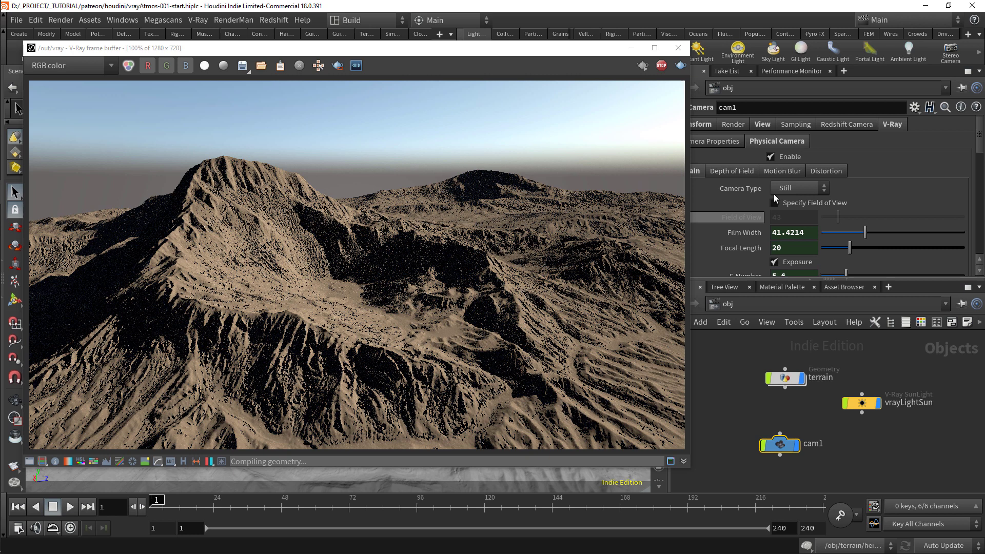
left_click(808, 171)
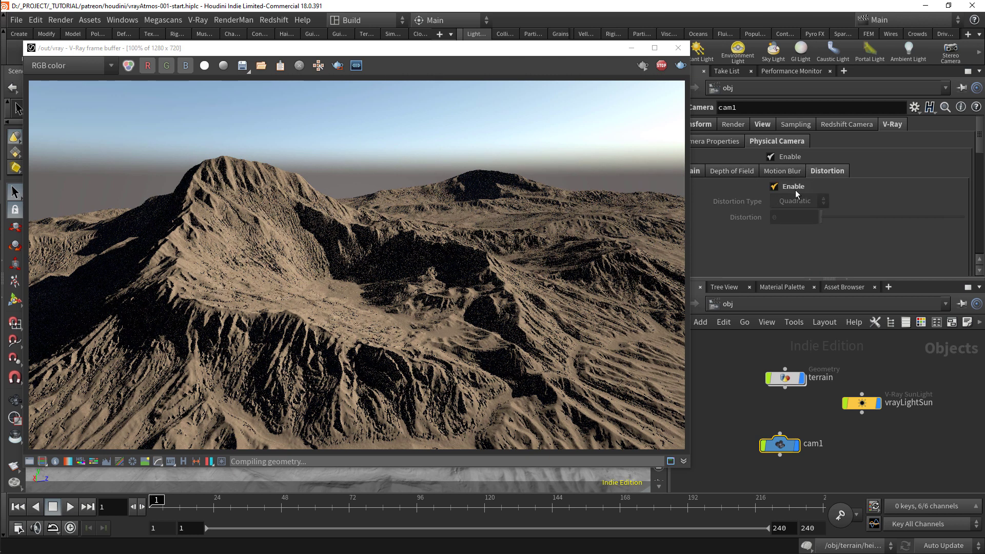
left_click(795, 189)
left_click(777, 218)
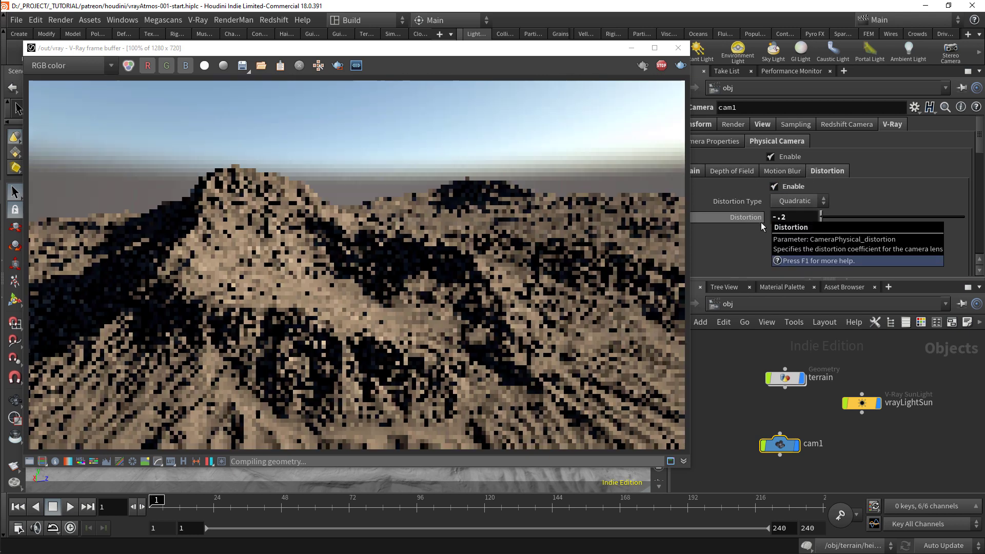
type("-.2")
key("BackSpace")
type("5")
key("Return")
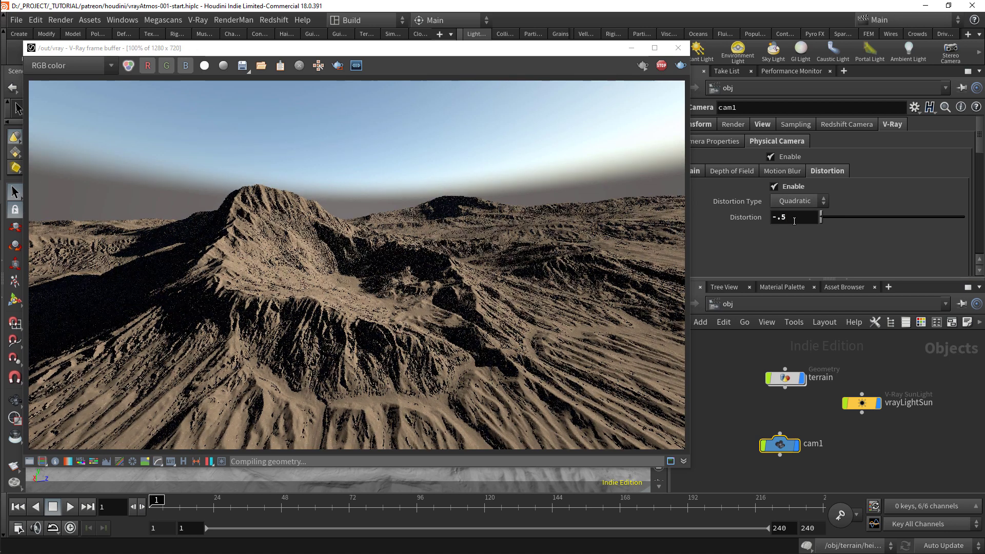
key("BackSpace")
key("Return")
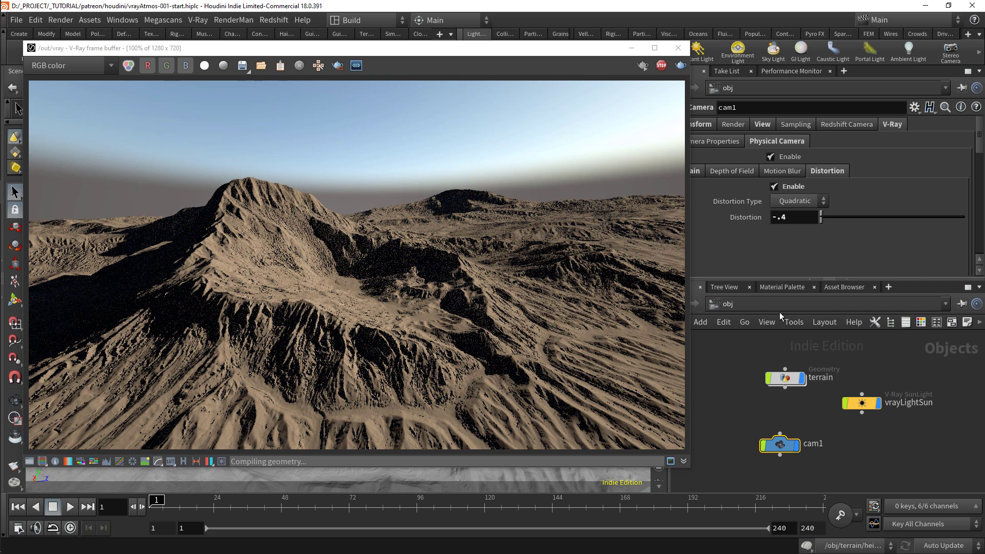
Select vrayLightSun and set its Y rotation to -20 after trying 5 and 30.
left_click_drag(868, 431, 867, 429)
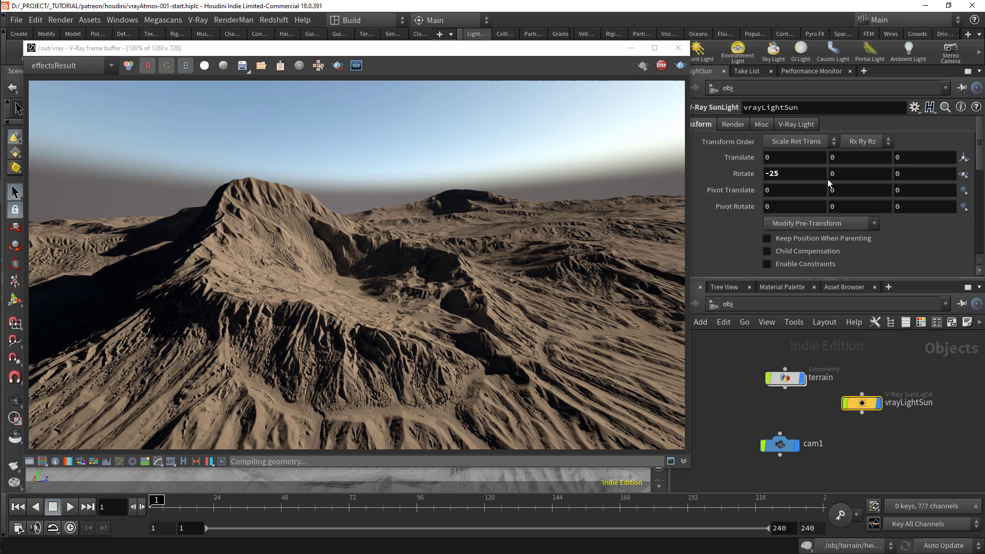
left_click(837, 175)
type("5")
key("Return")
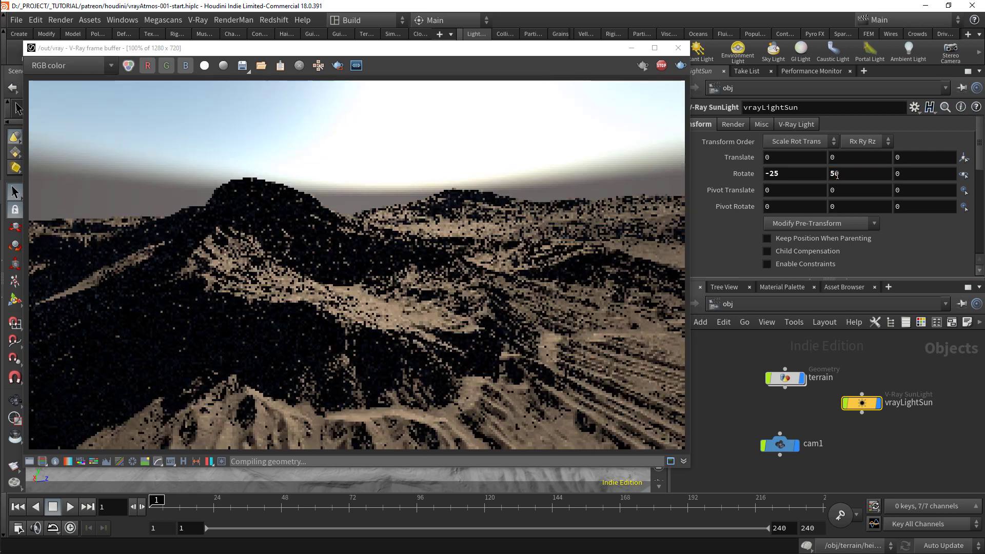
type("-")
key("BackSpace")
type("30")
key("Return")
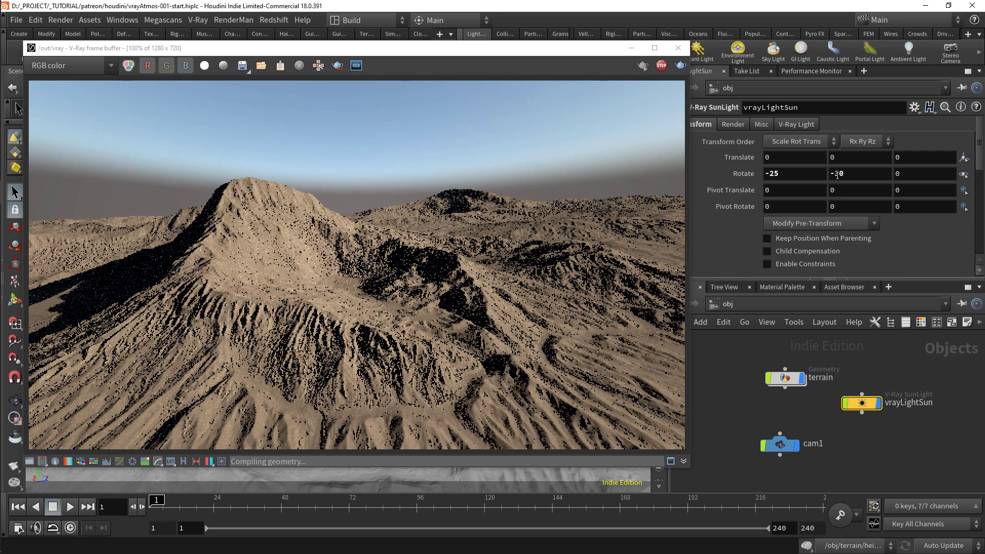
key("BackSpace")
key("BackSpace")
type("-20")
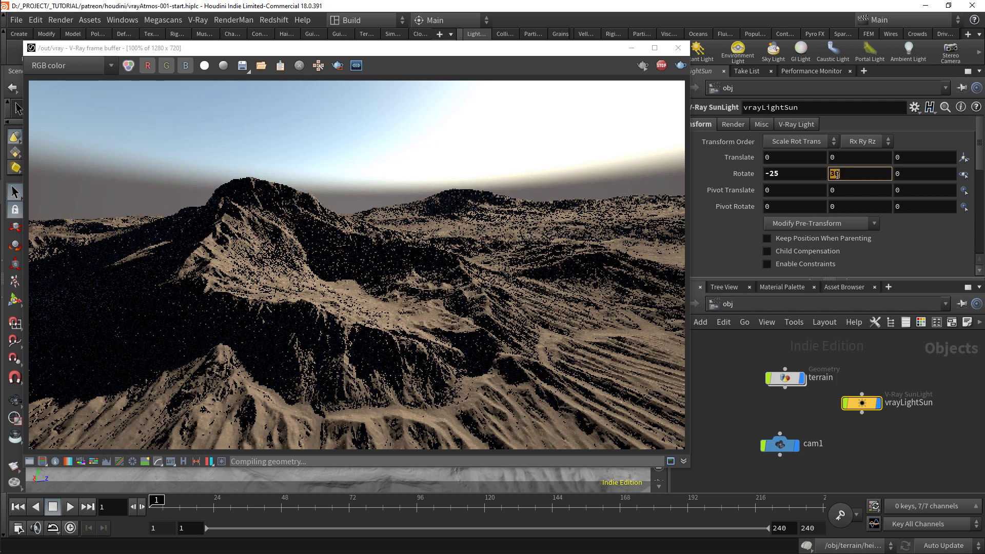
key("Return")
Raise the sun's Horizon Offset Angle from 1 to 11.2.
left_click(809, 125)
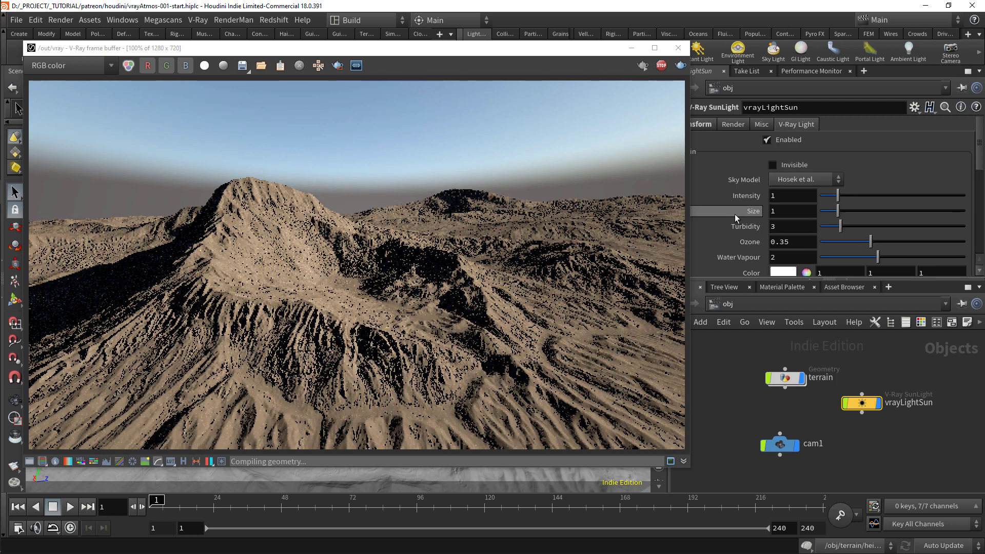
scroll(735, 214, "down", 5)
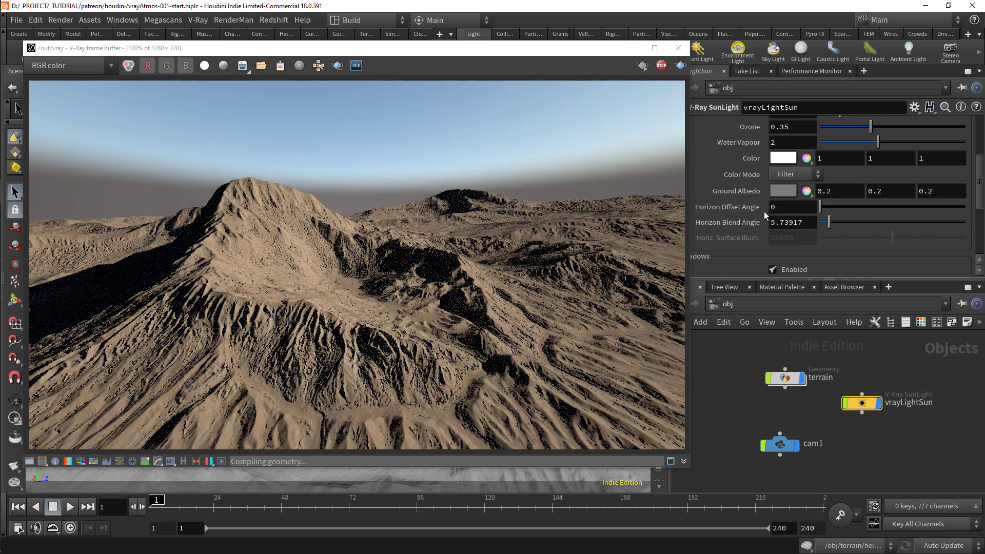
scroll(763, 215, "down", 1)
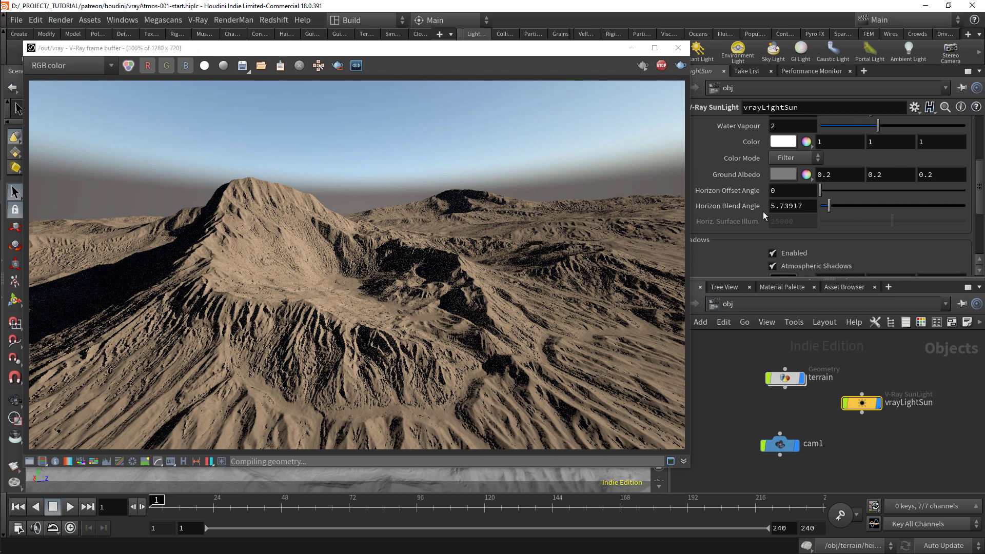
scroll(763, 211, "down", 1)
double_click(775, 172)
type("1")
key("Return")
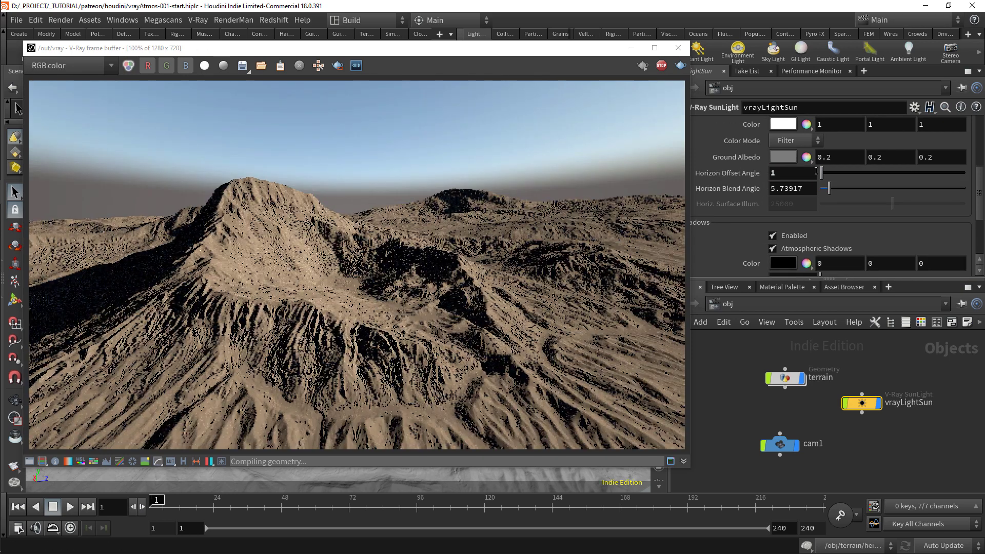
mouse_move(822, 172)
left_mouse_down()
mouse_move(862, 175)
mouse_move(823, 173)
mouse_move(839, 177)
left_mouse_up()
scroll(770, 198, "up", 2)
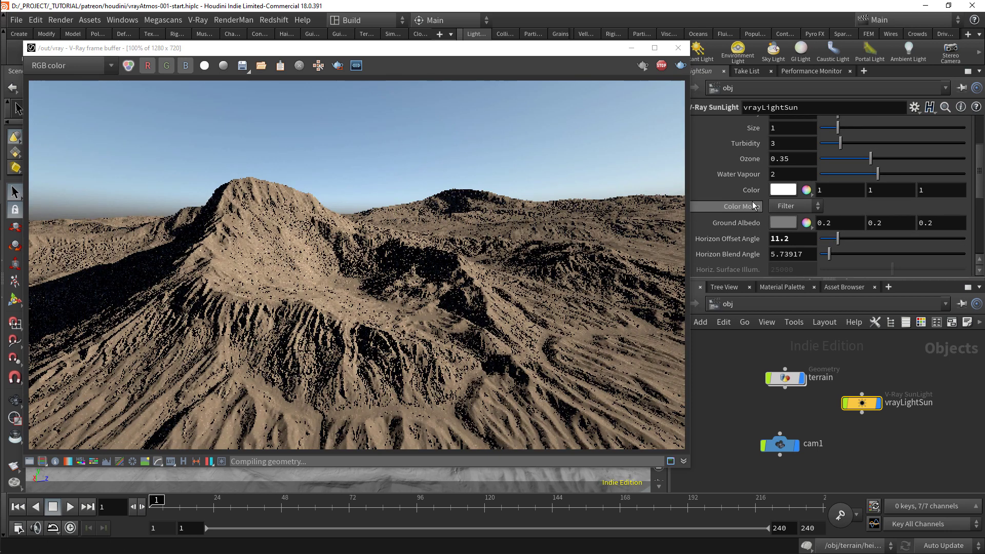
Try sun Ozone values of 1, 0.1 and 0.5.
scroll(772, 200, "up", 4)
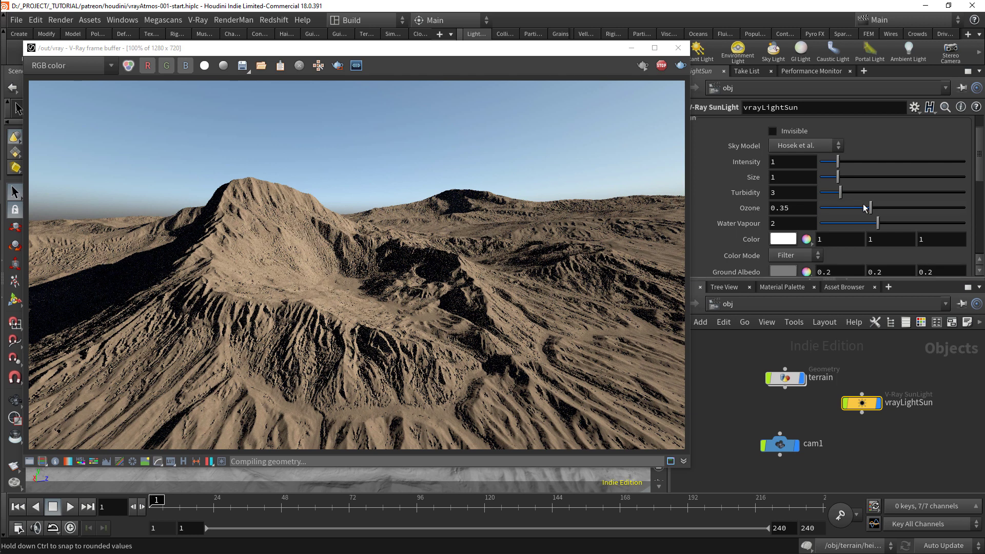
mouse_move(763, 210)
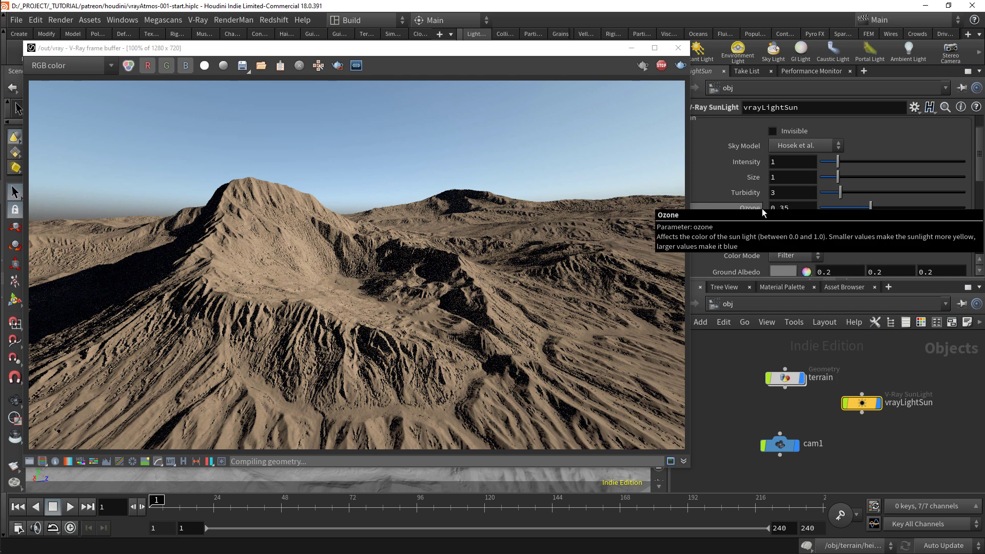
left_click_drag(885, 209, 927, 210)
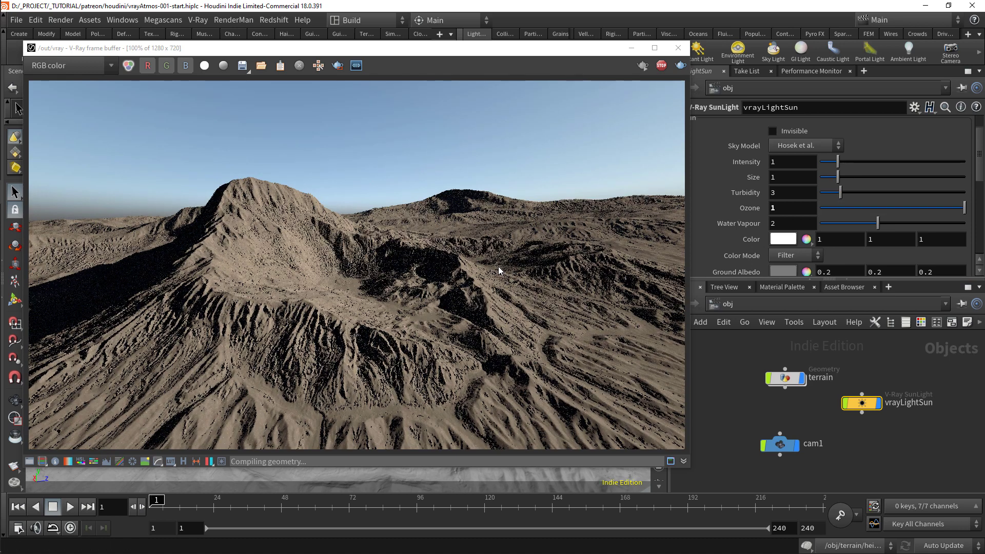
left_click(792, 208)
type(".1")
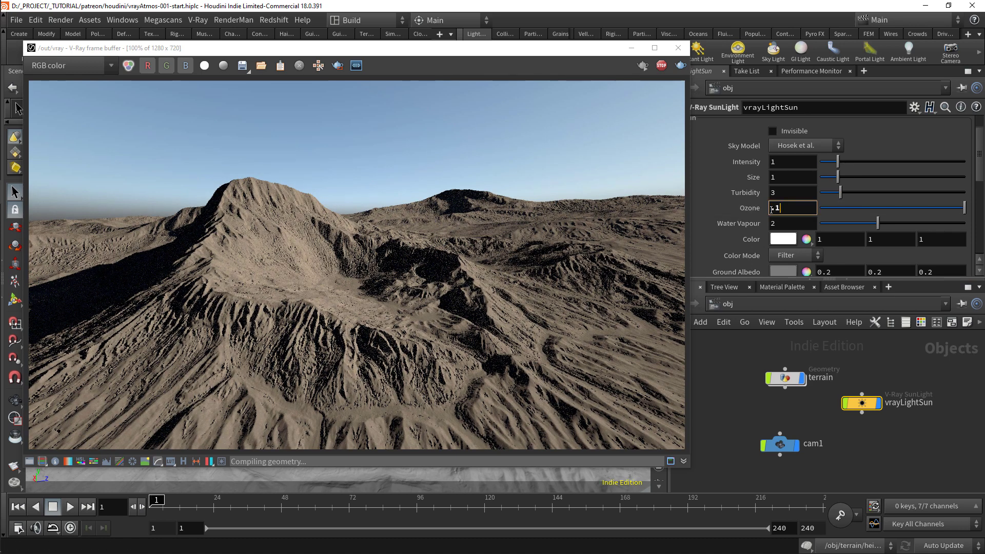
key("Return")
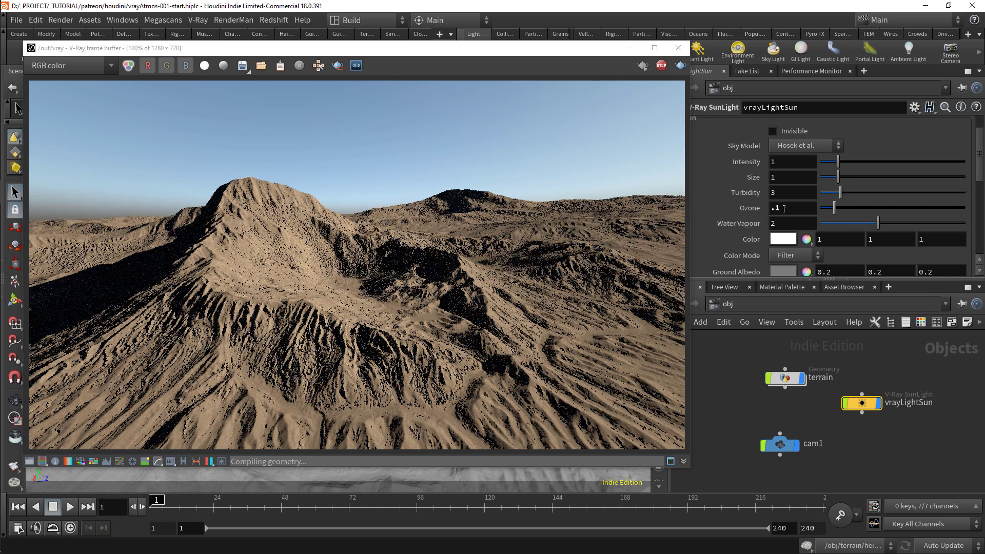
left_click(784, 208)
type(".5")
key("Return")
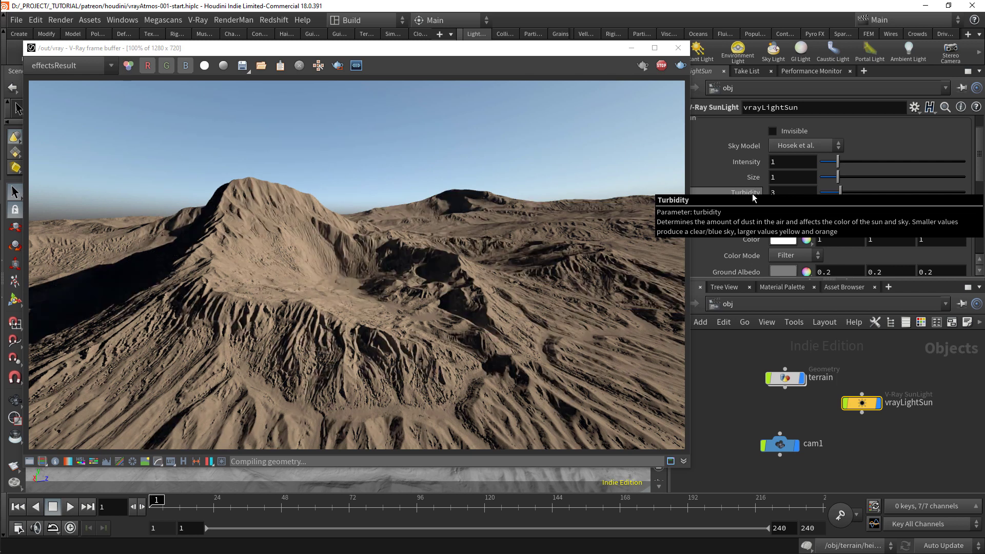
Push Turbidity up to 9, then reset Ozone to 0.35 and start lowering Turbidity.
left_click_drag(840, 192, 975, 183)
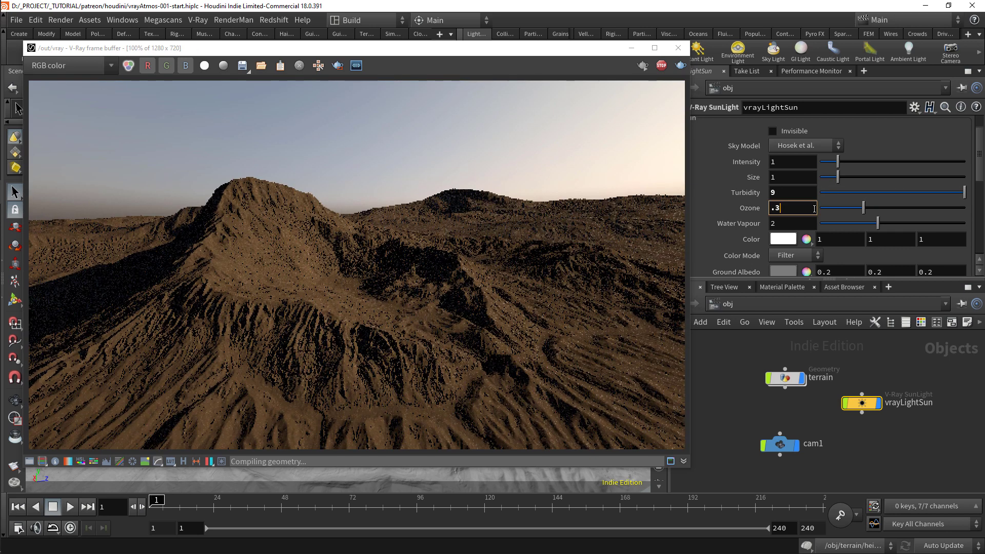
left_click(870, 208)
left_click(888, 192)
Set the sun's Turbidity to 2 and Size to 2.
double_click(801, 191)
type("2")
key("Return")
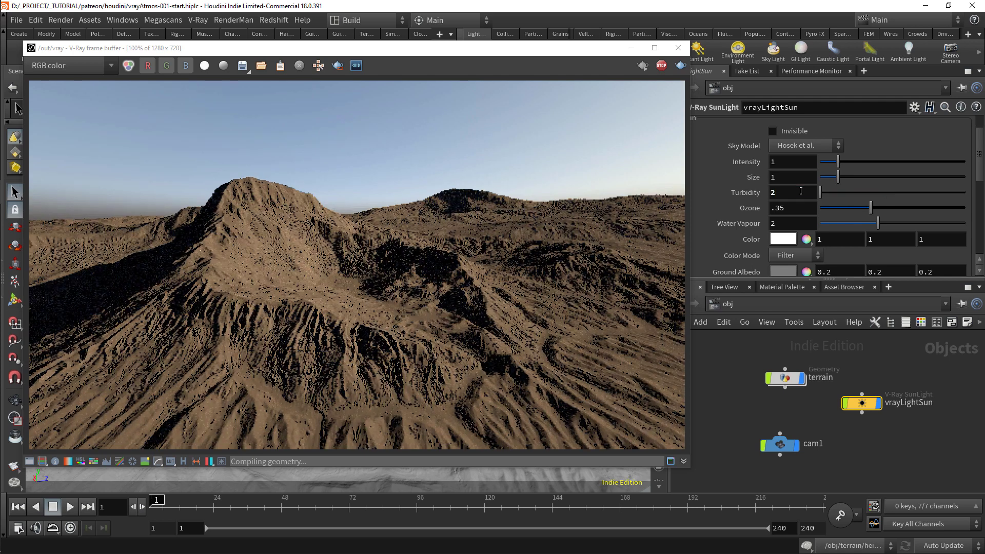
double_click(789, 177)
type("2")
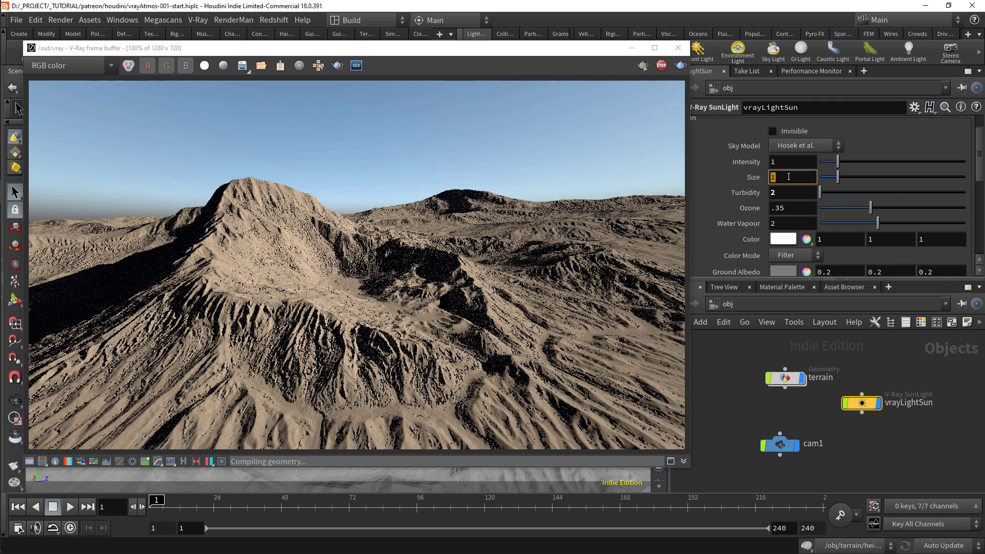
key("Return")
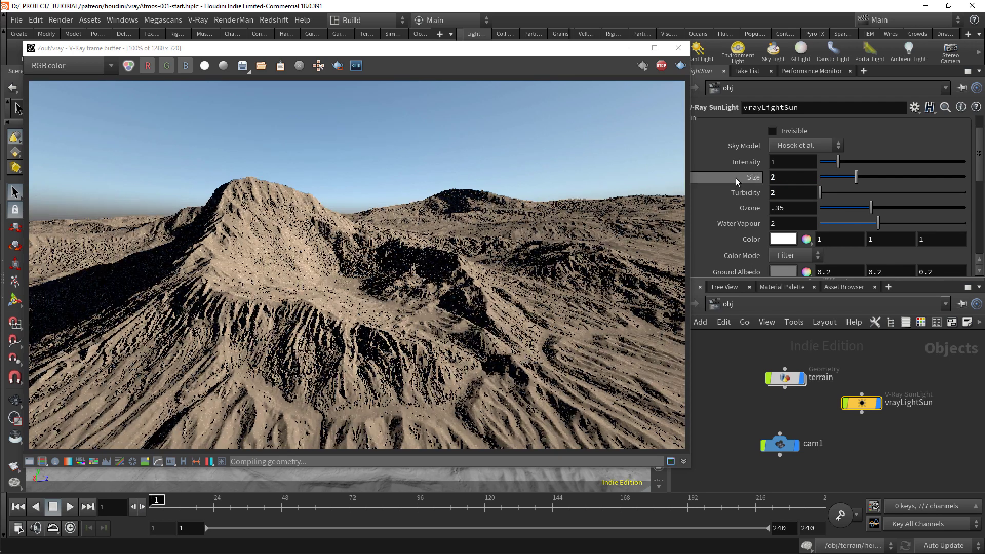
Set the sun's Rotate Y to 40 after trying -40.
scroll(735, 178, "up", 2)
left_click(713, 124)
double_click(850, 172)
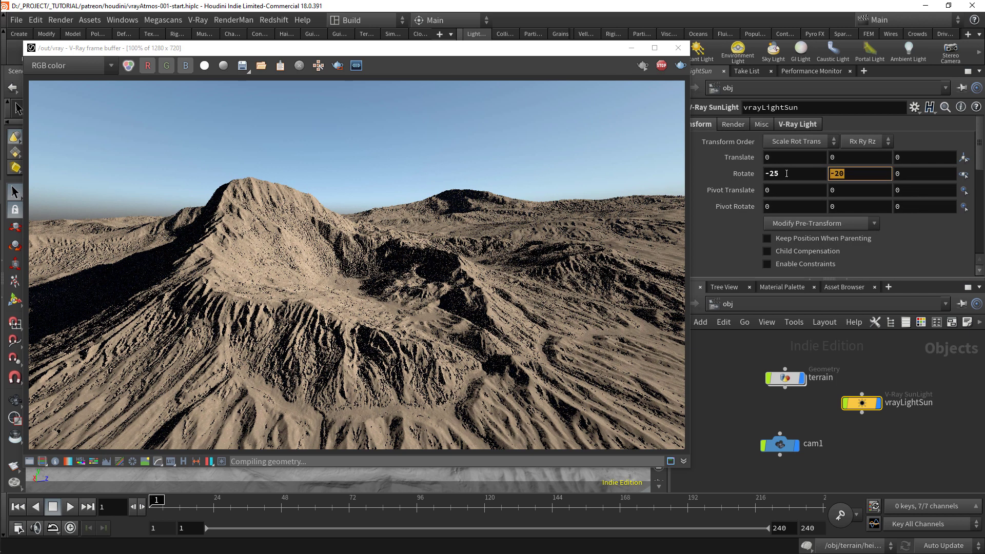
type("-40")
key("Return")
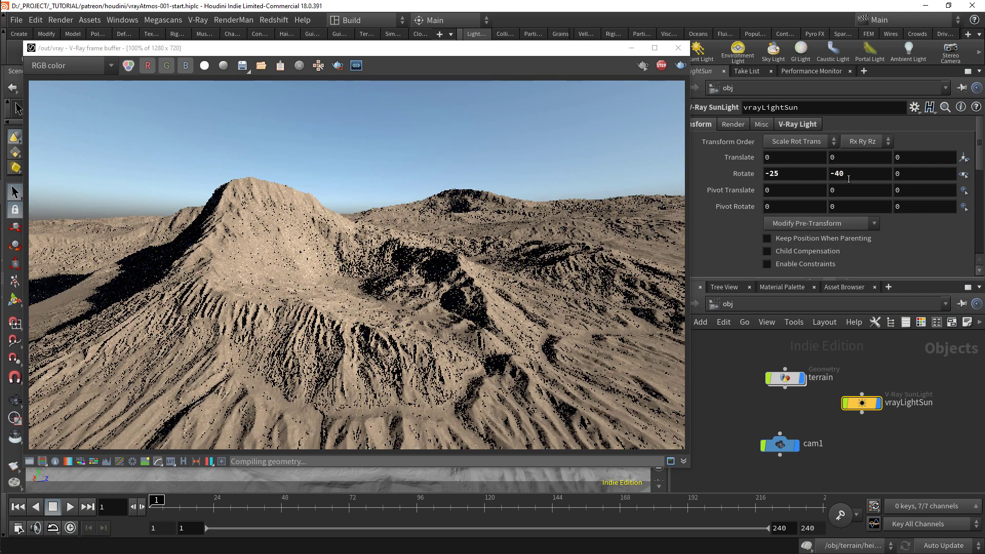
double_click(851, 175)
type("40")
key("Return")
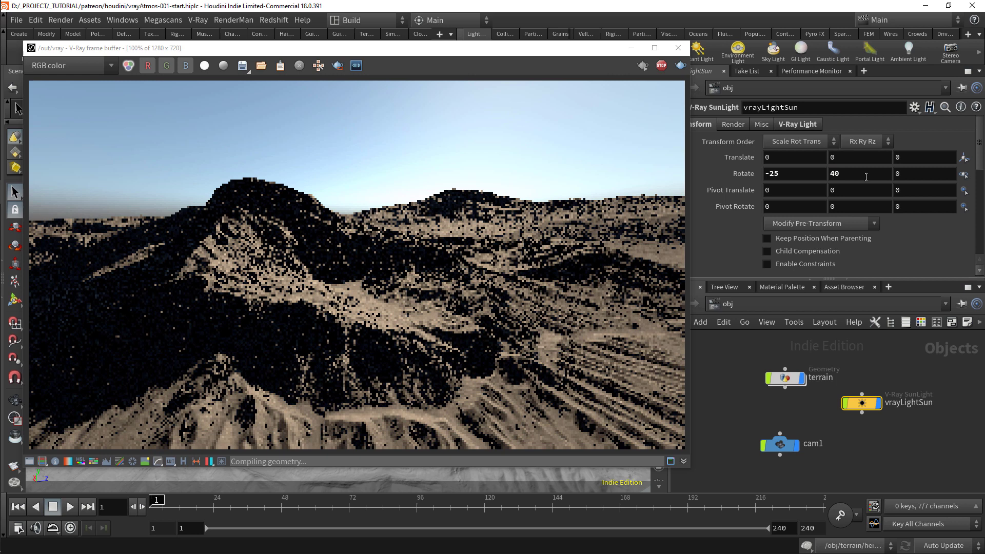
Set the sun Size to 10 after trying 0.5.
left_click(792, 127)
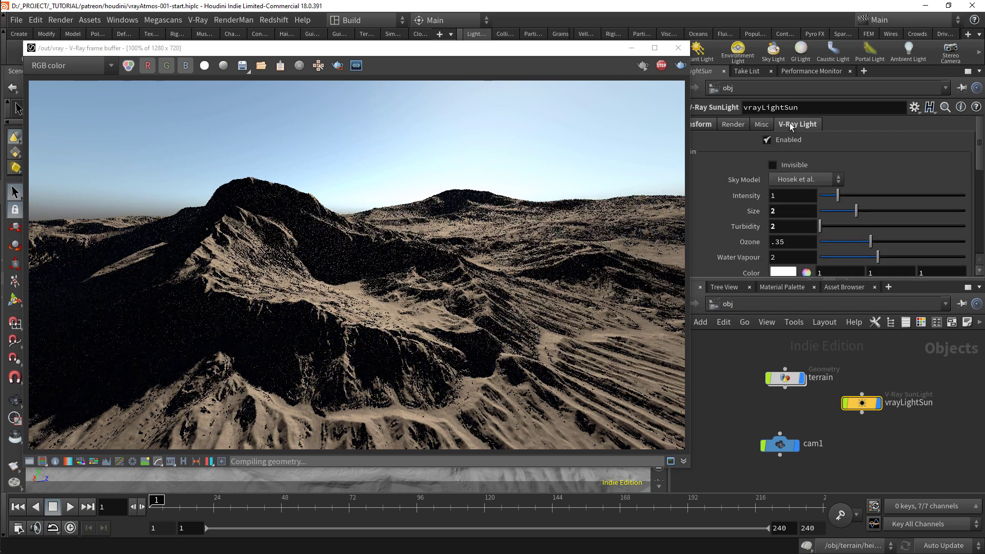
key("BackSpace")
type(".5")
key("Return")
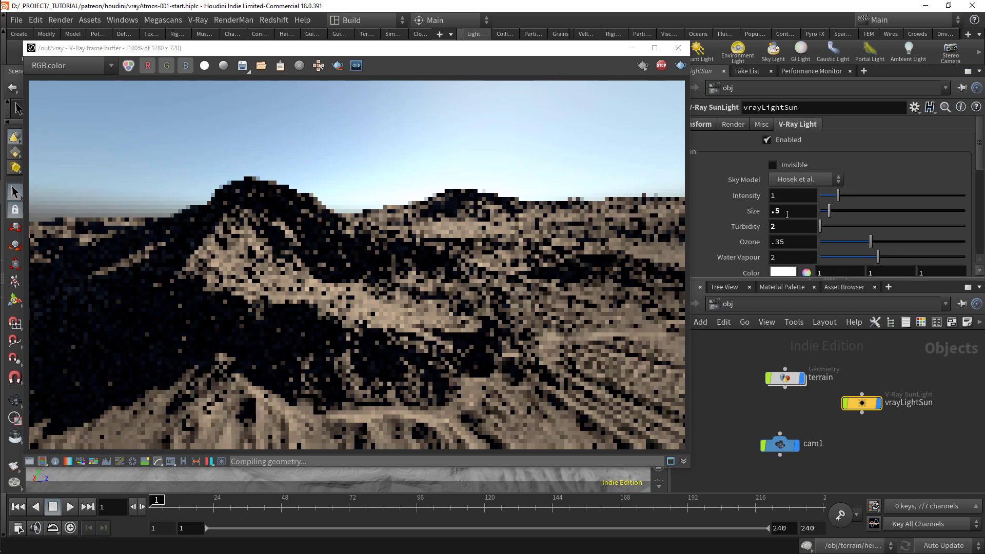
type("10")
key("Return")
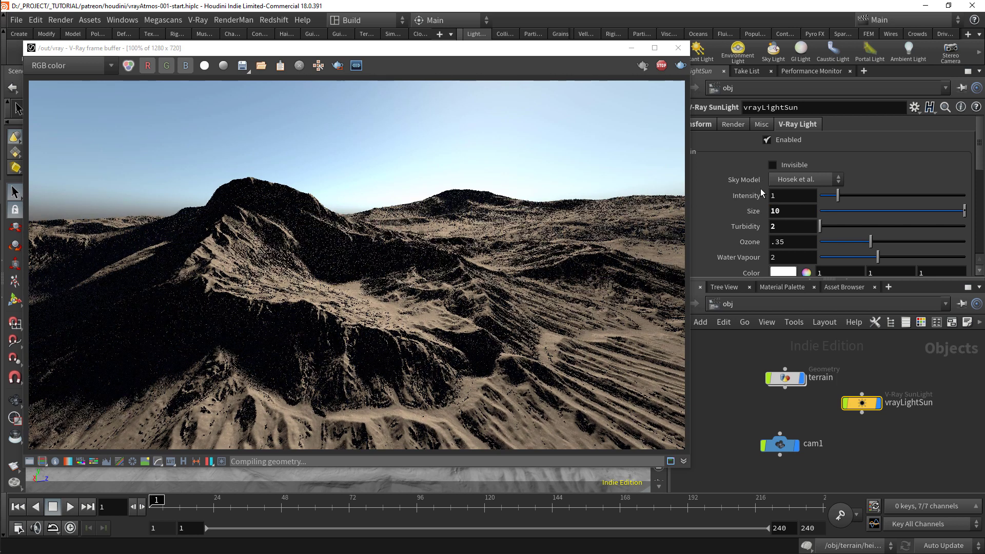
Set the sun's Horizon Offset Angle to 10.
scroll(790, 231, "down", 5)
left_click(793, 239)
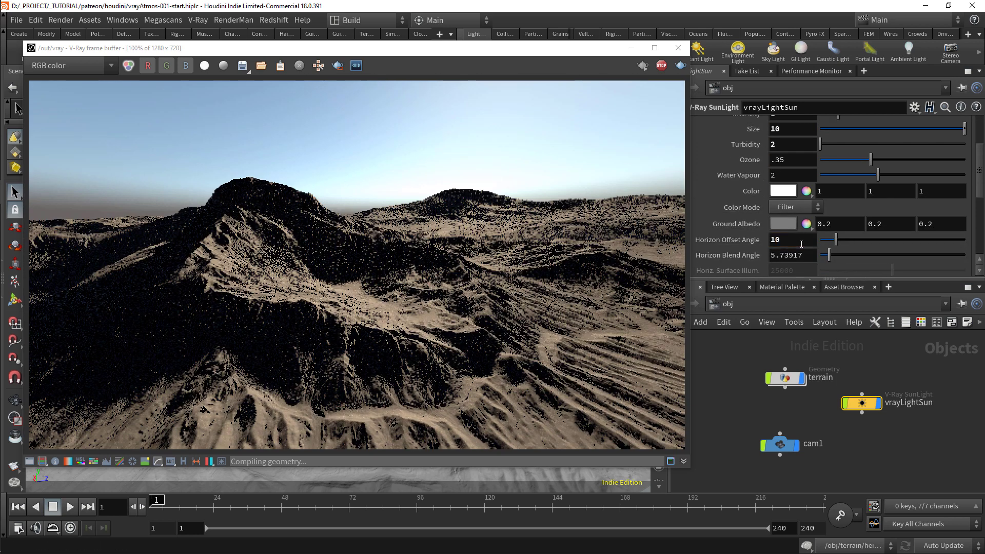
type("10")
key("Return")
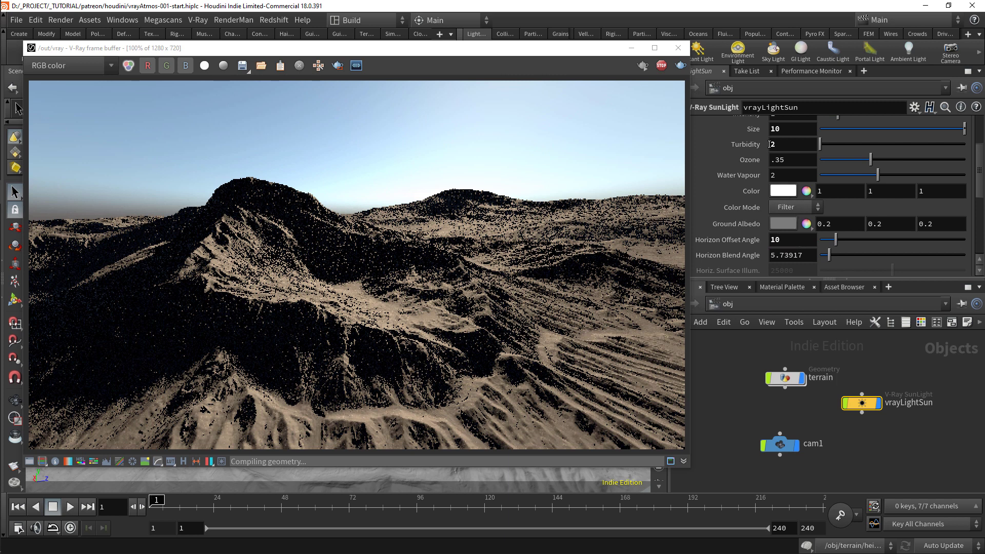
scroll(769, 144, "up", 1)
Set the sun Size to 30 after trying 100.
left_click(784, 145)
type("100")
key("Return")
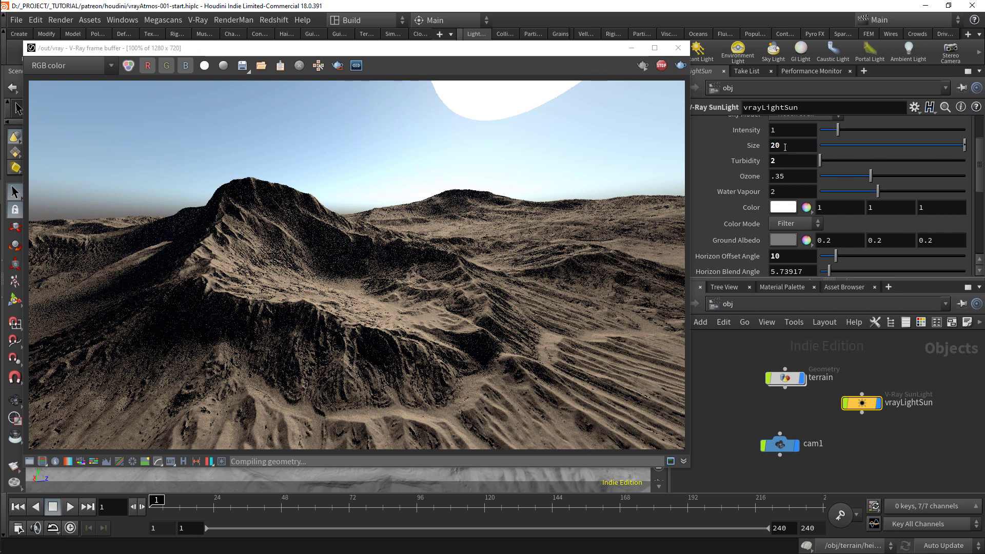
double_click(785, 145)
type("30")
key("Return")
Set the sun's Rotate X to -10 after trying -3 and -2.
scroll(743, 178, "up", 3)
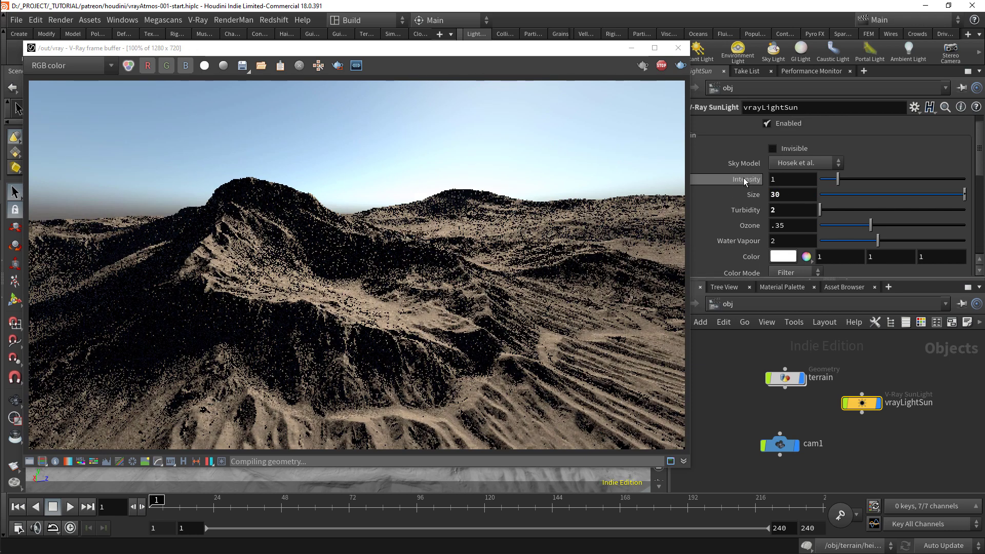
scroll(743, 178, "up", 2)
left_click(702, 124)
left_click(785, 175)
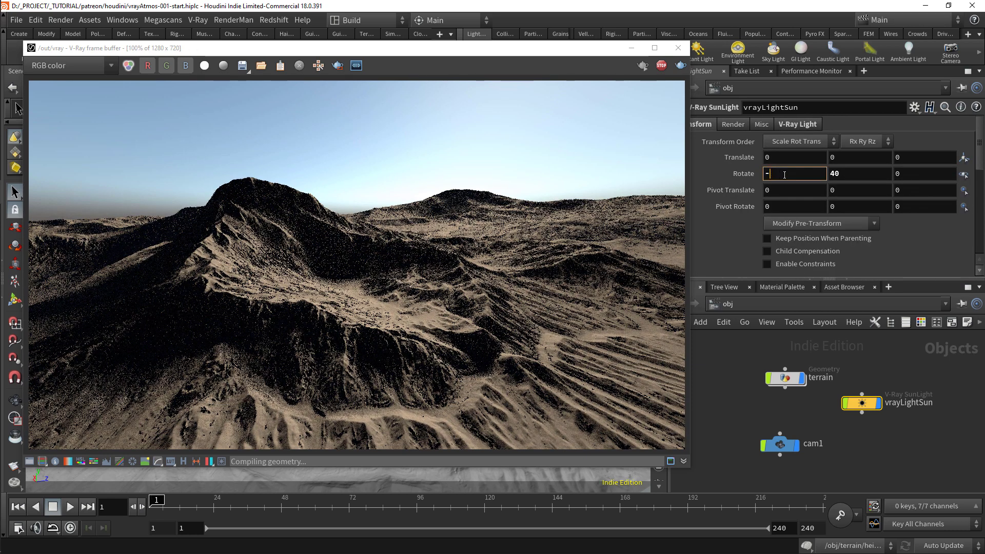
type("3")
key("Return")
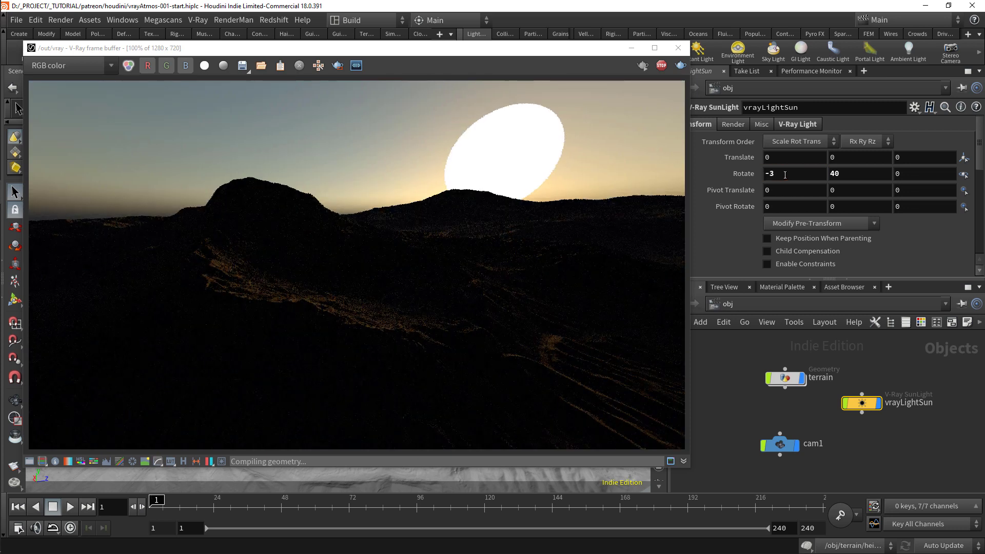
key("BackSpace")
type("2")
key("Return")
double_click(784, 175)
type("-10")
key("Return")
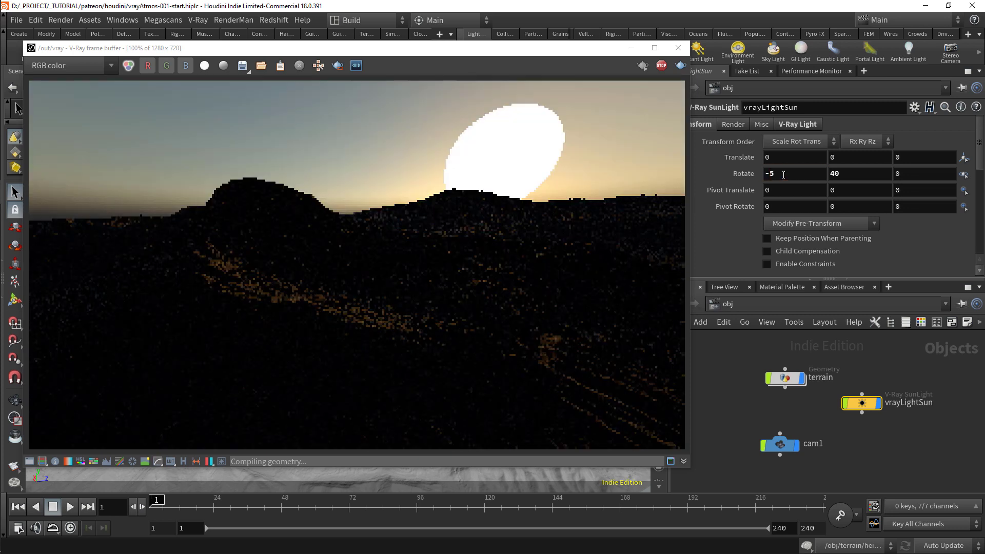
left_click(784, 174)
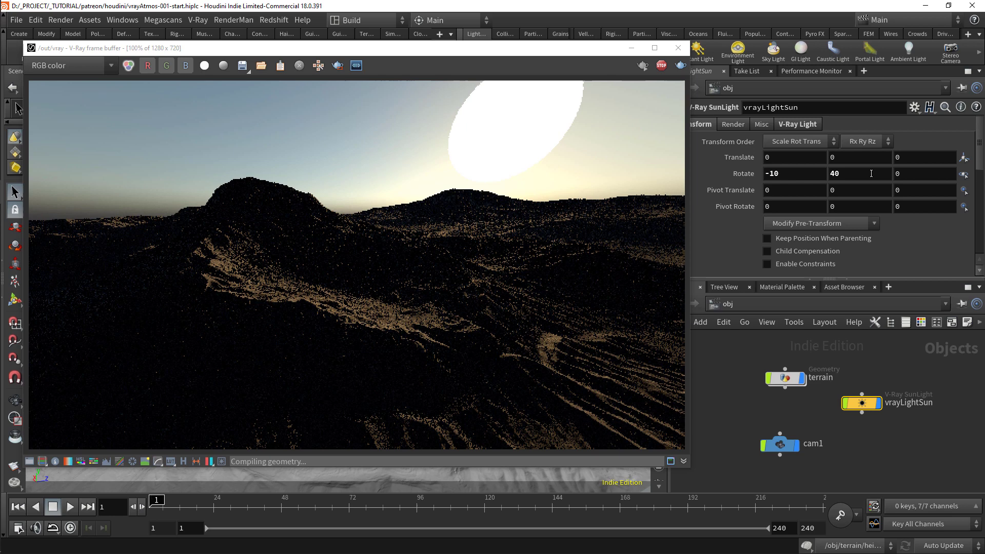
Set the sun's Rotate Y to -5 after trying -20.
double_click(862, 174)
type("-20")
key("Return")
double_click(862, 173)
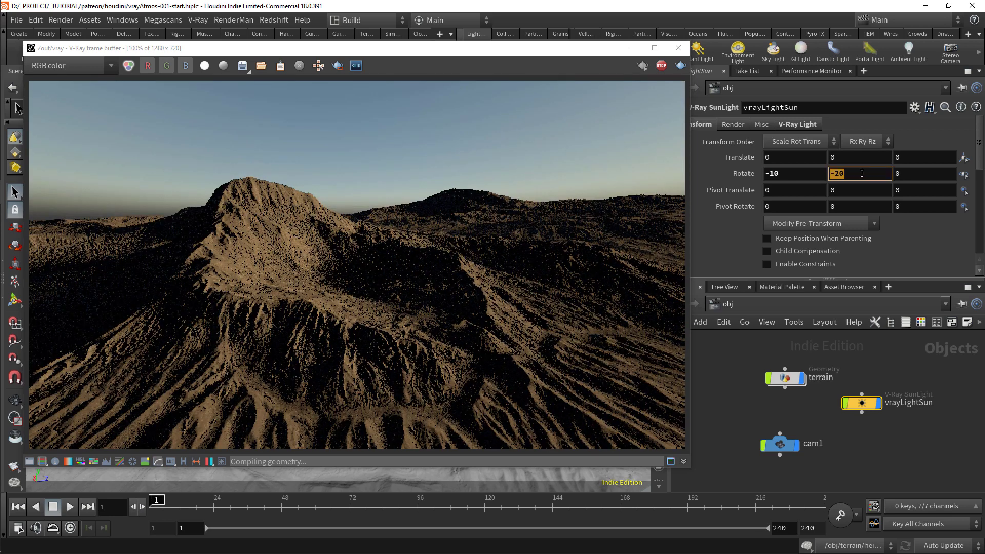
type("-5")
key("Return")
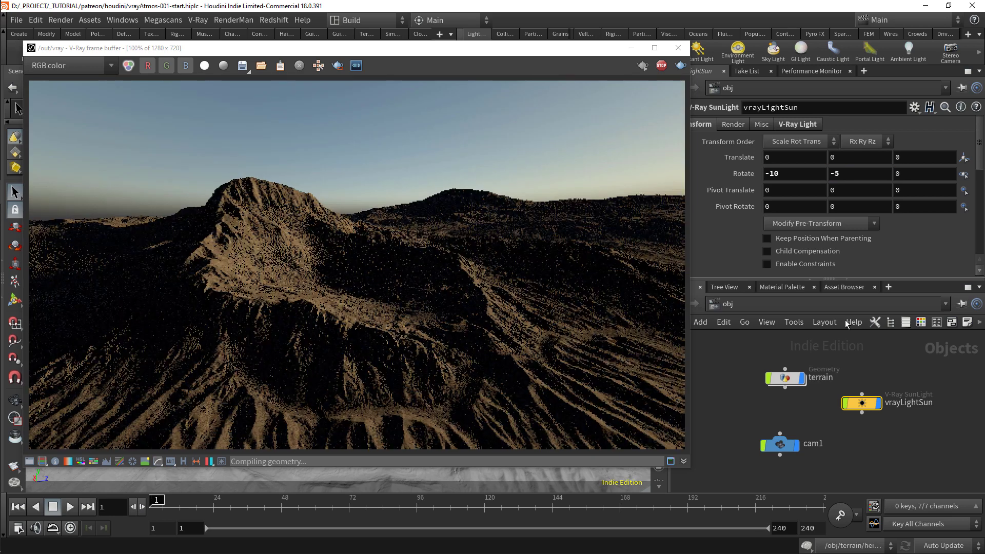
Switch to the out network and reposition the vray_ipr node.
left_click(785, 303)
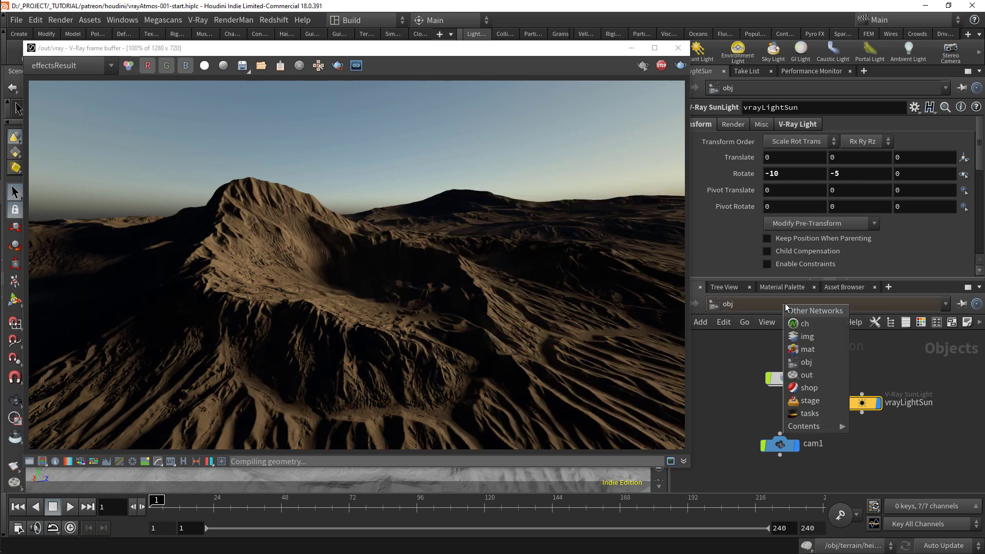
left_click(806, 377)
left_click_drag(786, 415, 765, 436)
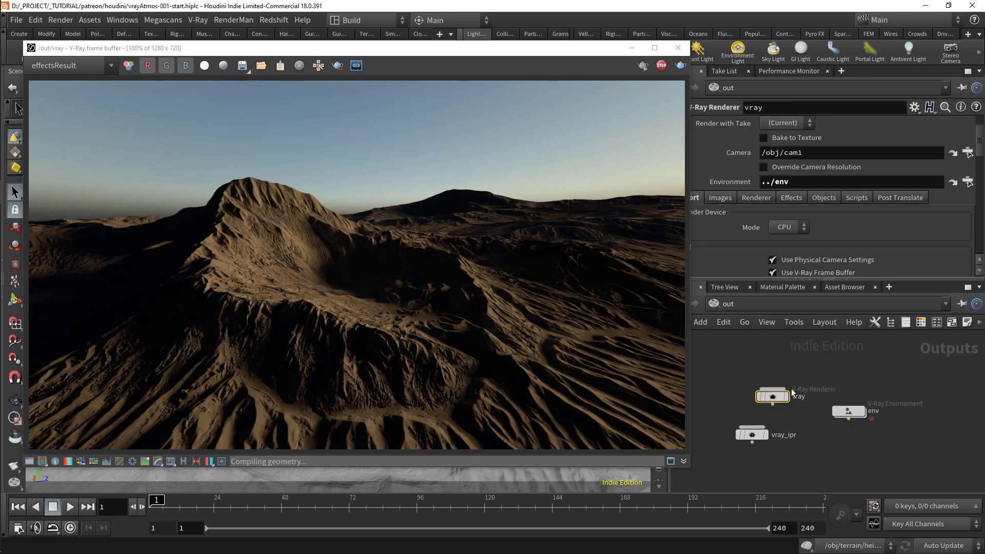
Enable Aerial Perspective with /obj/vrayLightSun as Sun and Distance 10000.
left_click(784, 197)
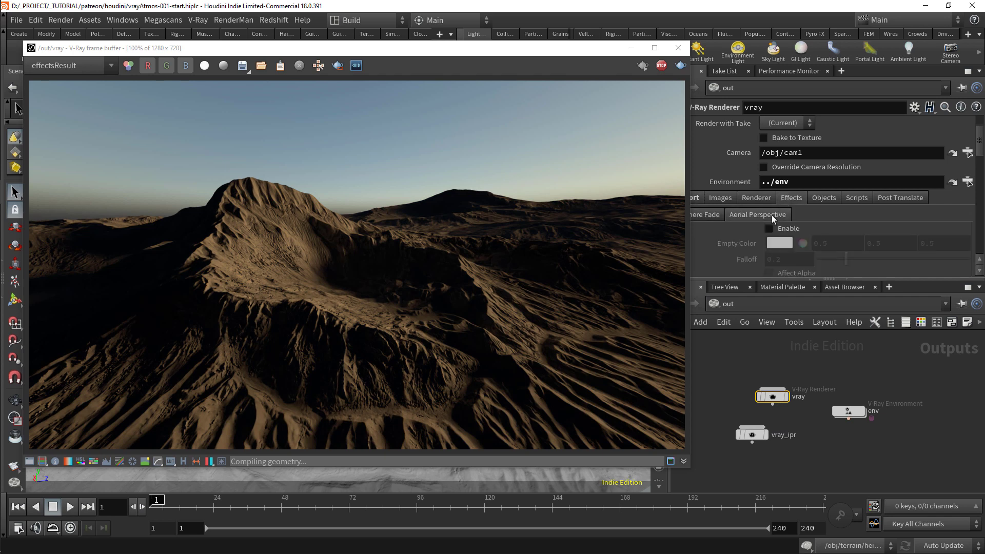
left_click(771, 215)
left_click(770, 229)
scroll(739, 236, "down", 1)
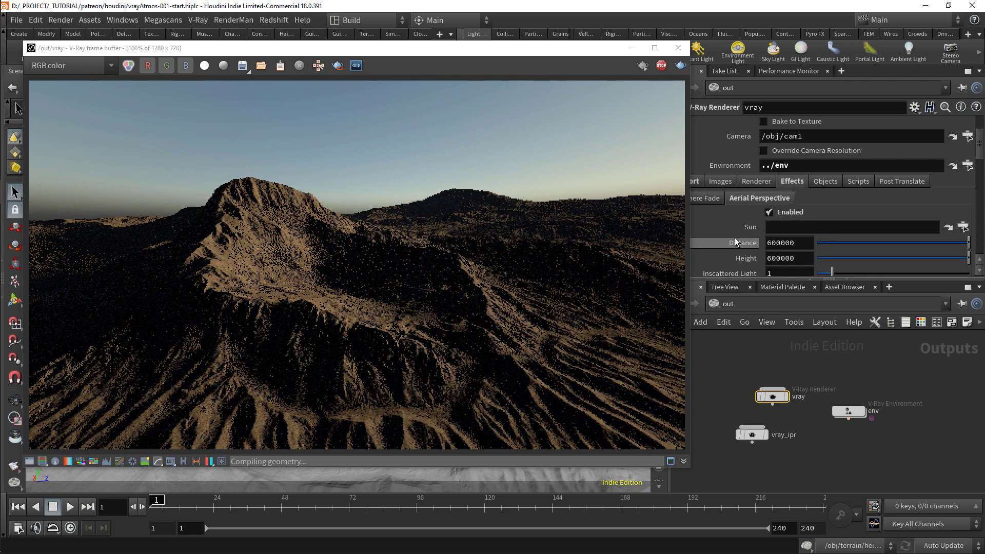
scroll(735, 240, "down", 1)
left_click(963, 211)
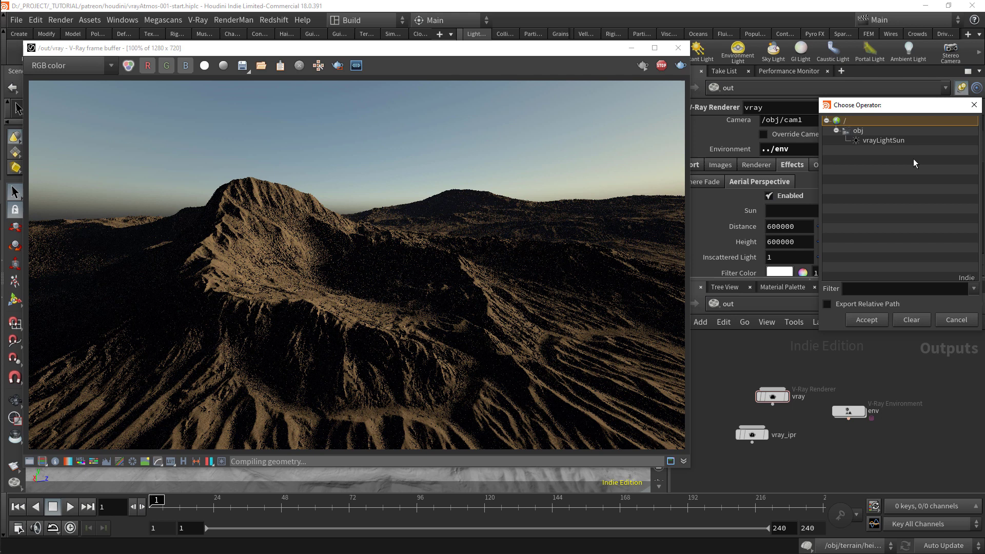
double_click(895, 141)
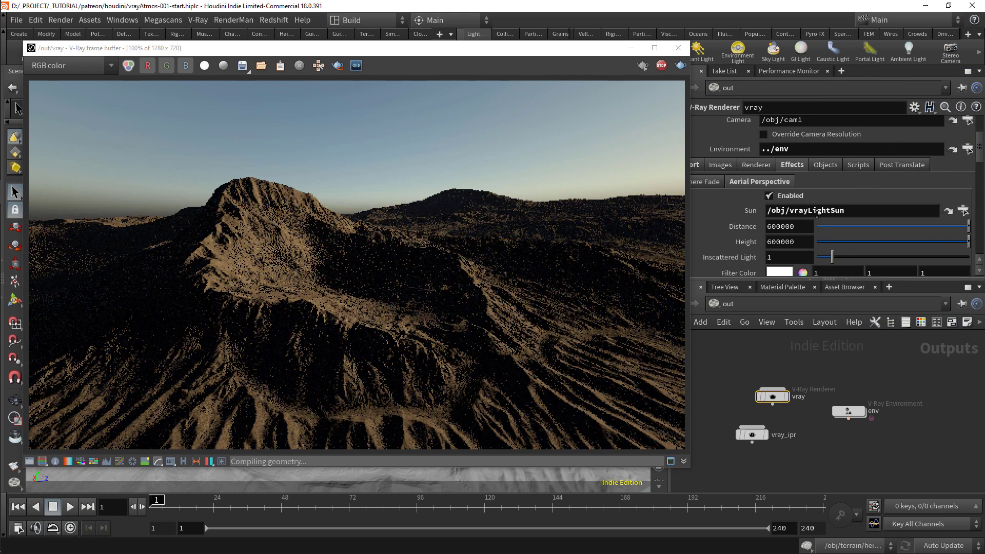
scroll(743, 229, "down", 2)
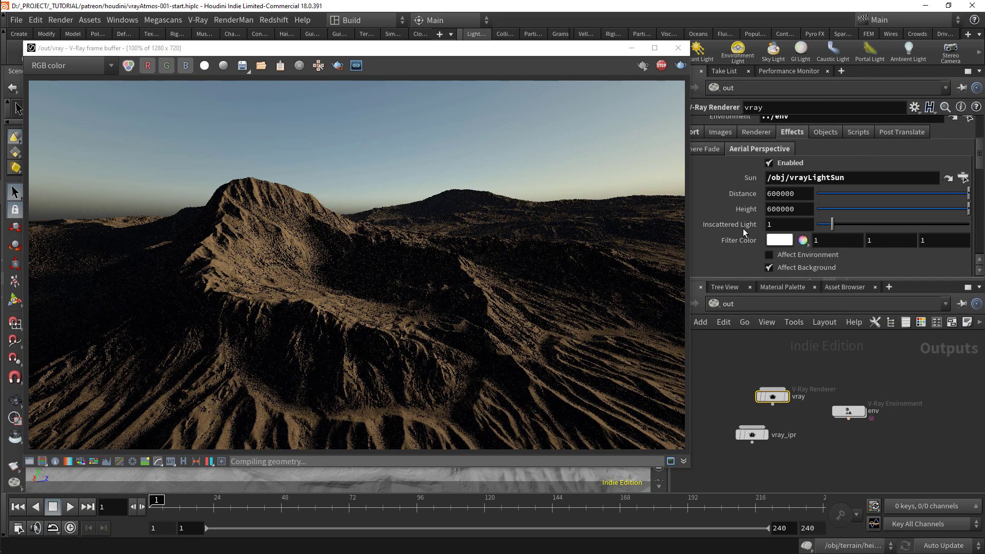
middle_click(771, 191, "ctrl")
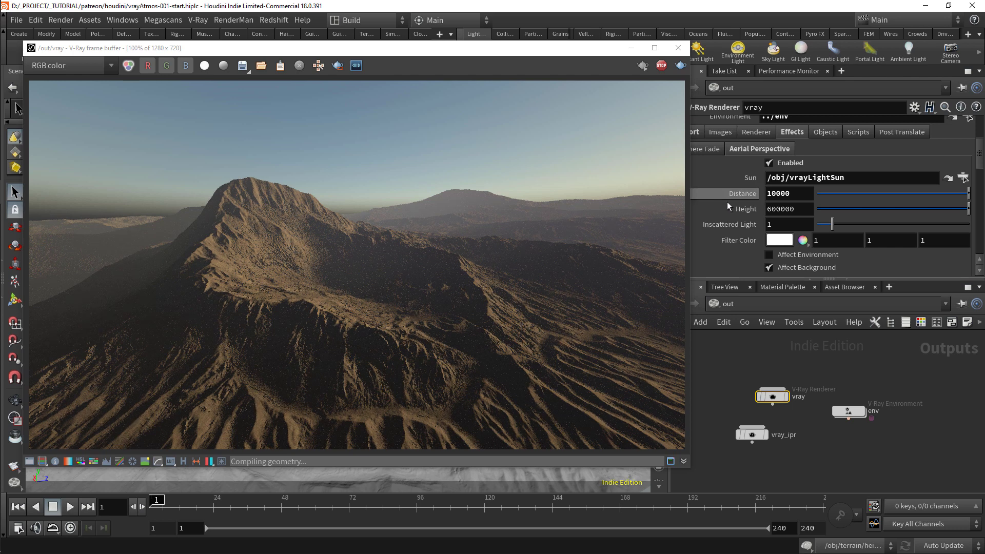
Set the aerial perspective Filter Color to pale cyan (0.489, 1, 0.890135).
left_click(774, 239)
left_click(869, 147)
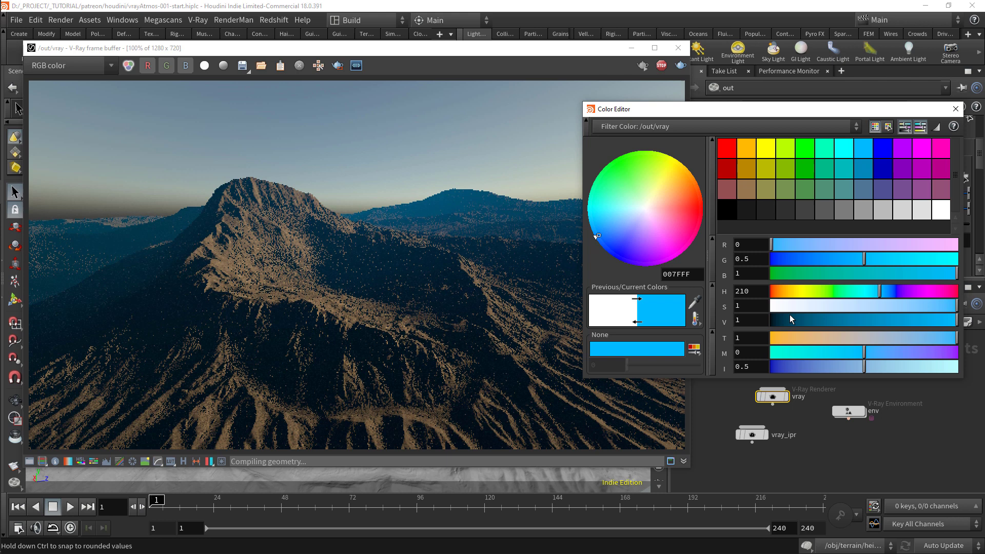
left_click(867, 308)
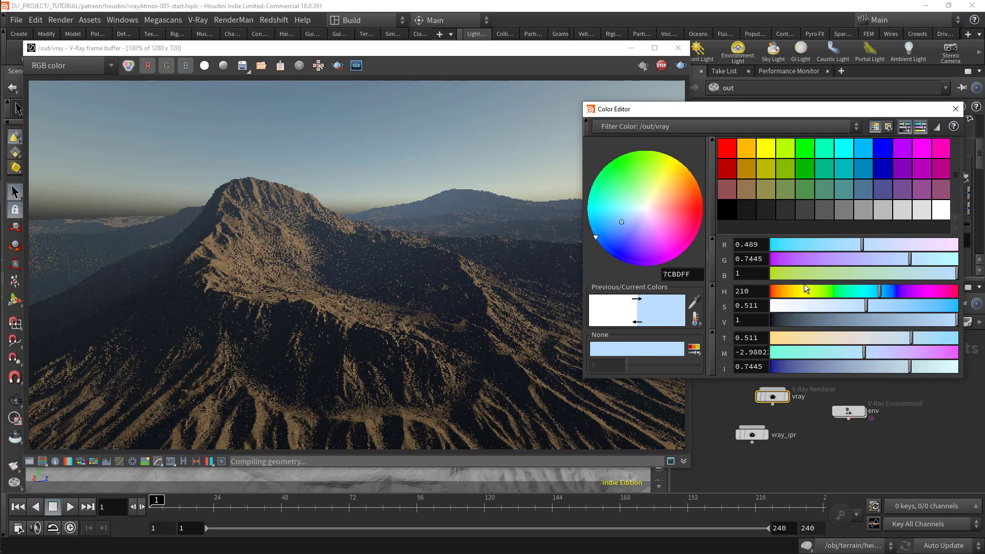
left_click_drag(829, 291, 858, 289)
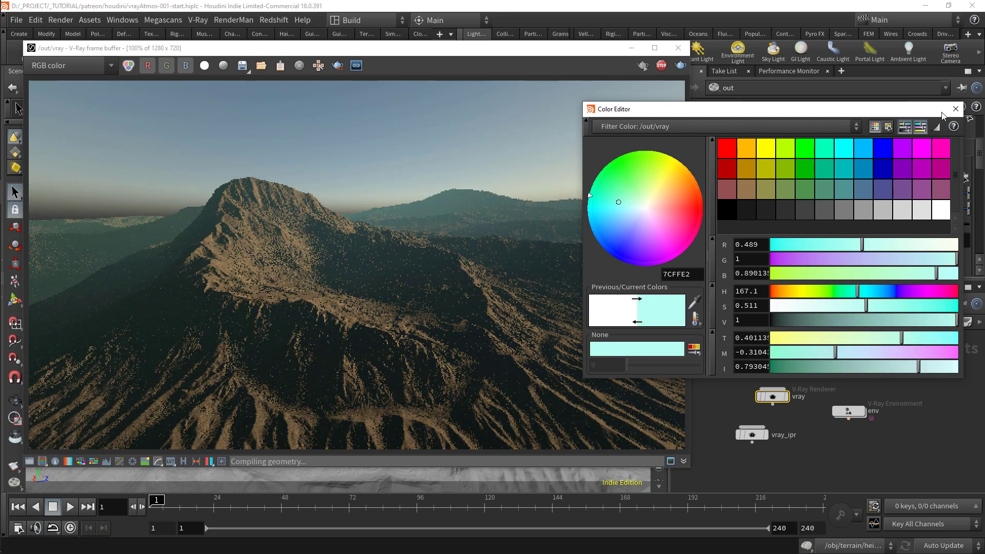
left_click(954, 109)
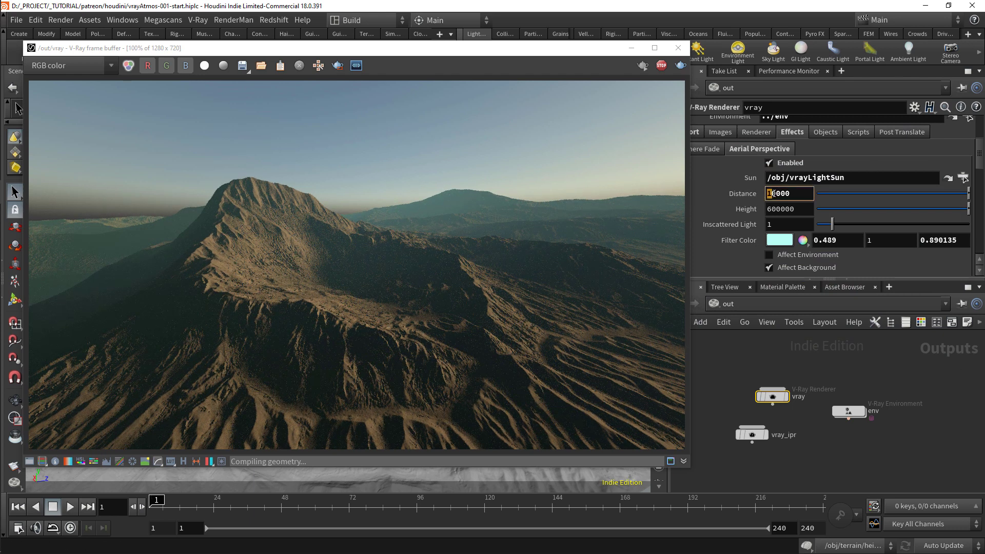
Set the haze Distance to 12000 after trying 5000.
type("5")
key("Return")
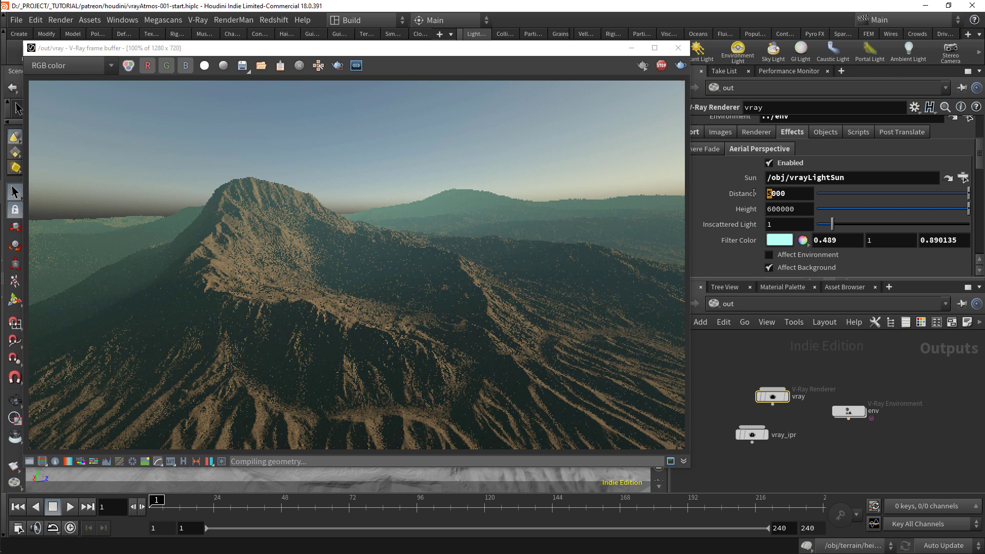
type("10")
key("Return")
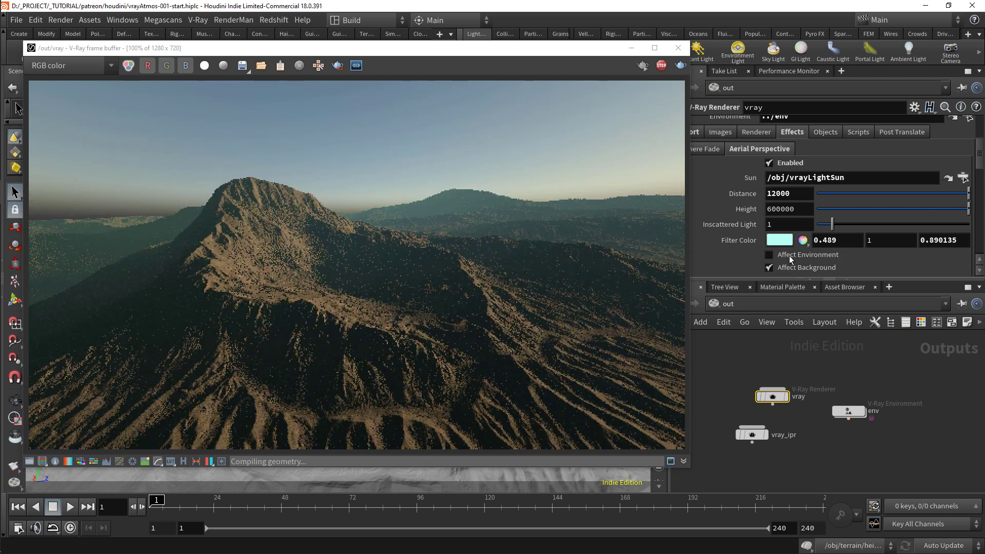
Change the haze Filter Color to a paler blue, B7F1FF.
left_click(868, 291)
left_click_drag(857, 310, 823, 307)
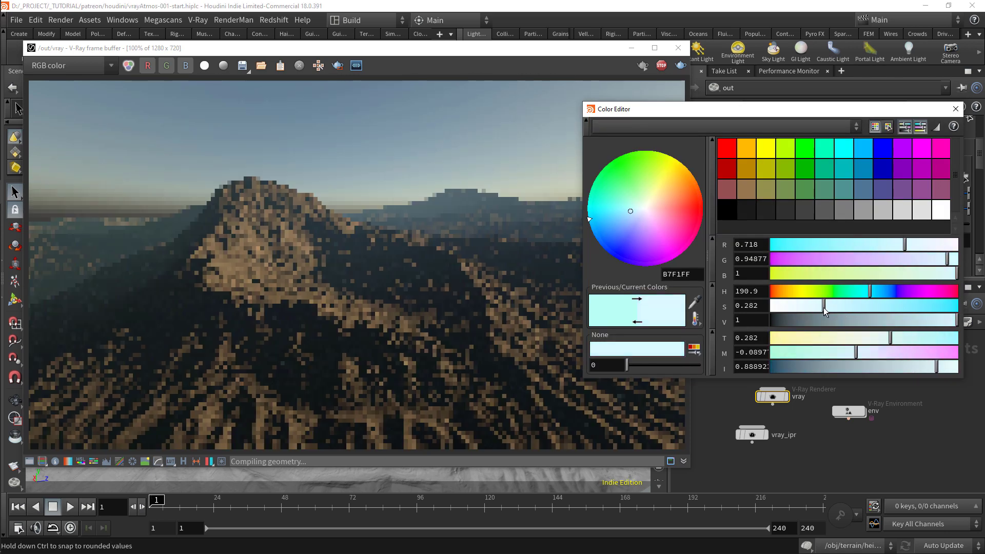
left_click(956, 109)
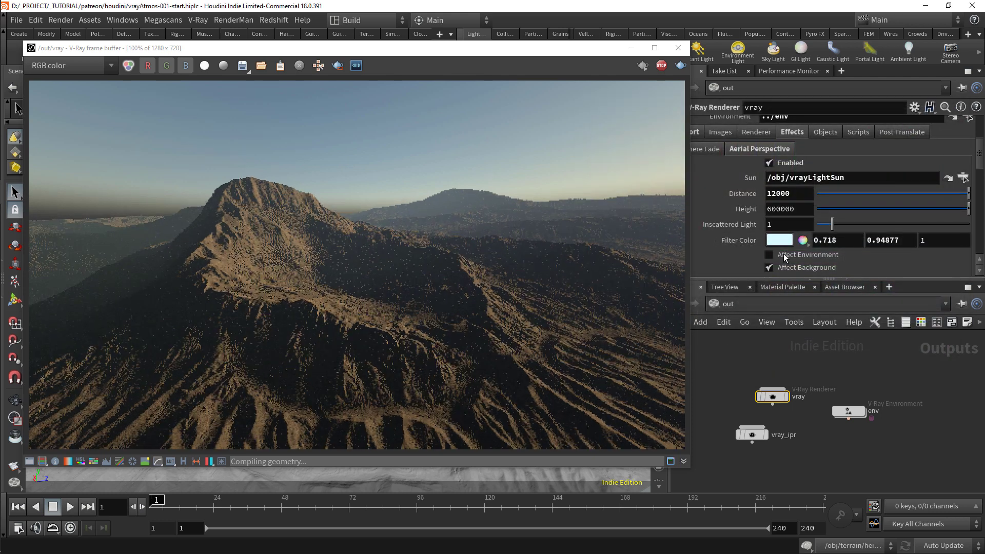
Test Inscattered Light at 2 and 0, leaving it at 1.
key("BackSpace")
type("2")
key("Return")
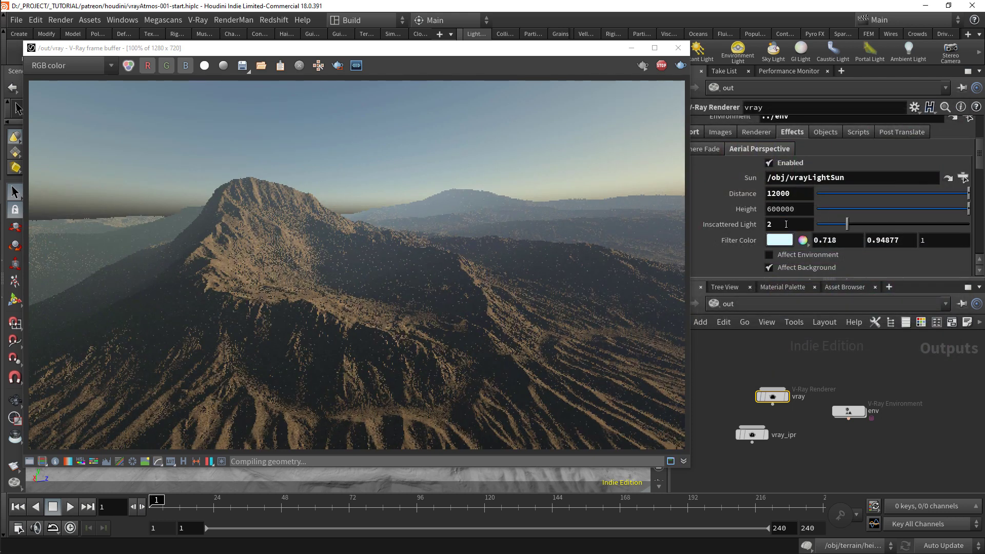
double_click(786, 224)
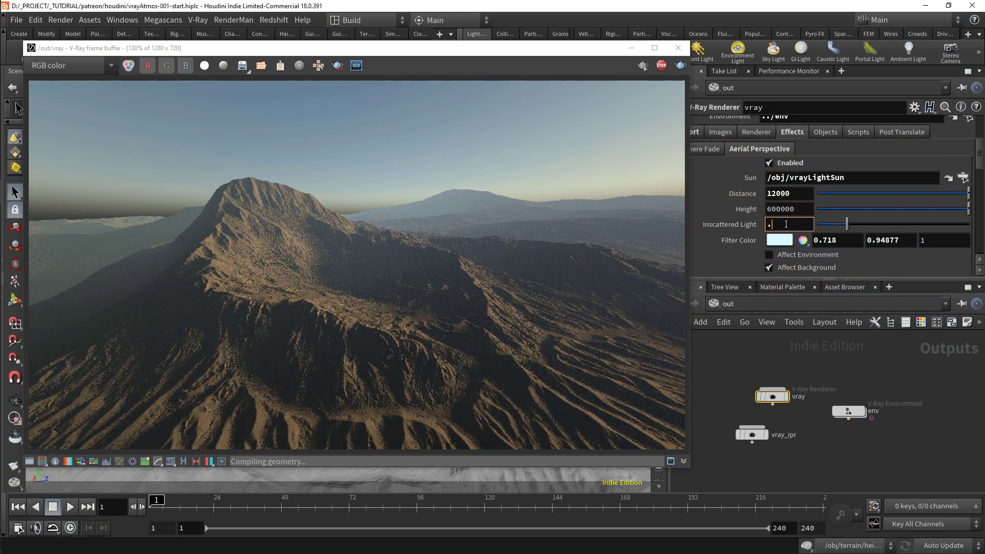
type(".")
key("Return")
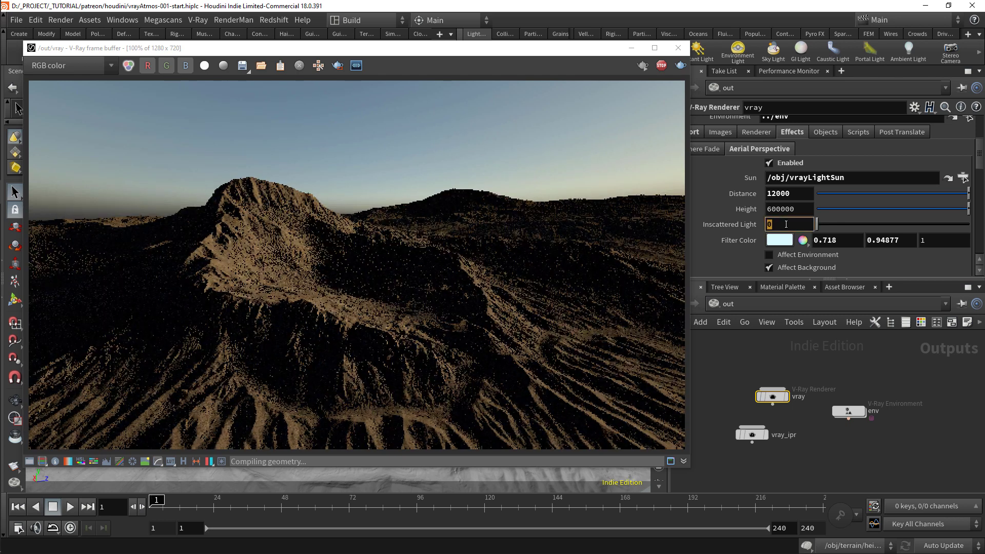
type("1")
key("Return")
double_click(786, 224)
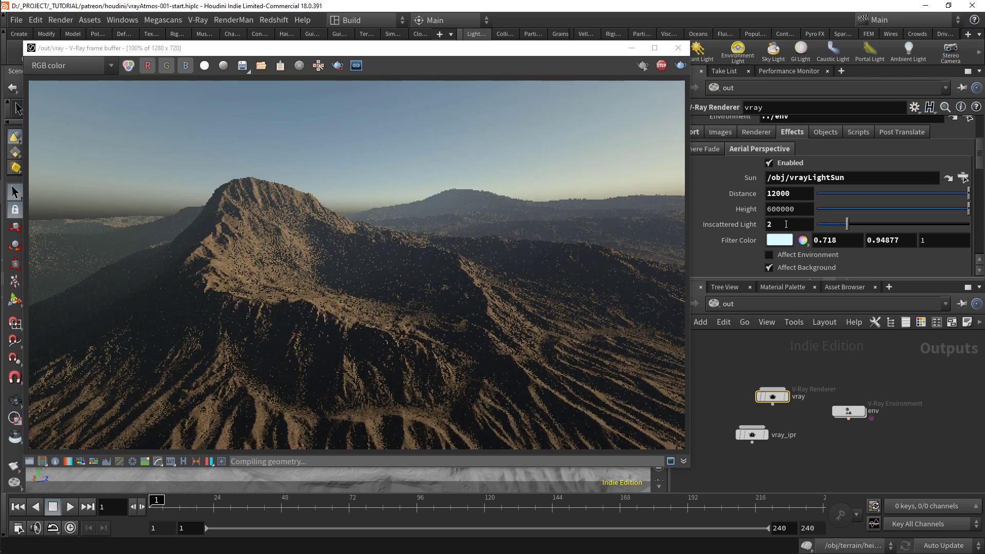
type("2")
key("Return")
double_click(786, 224)
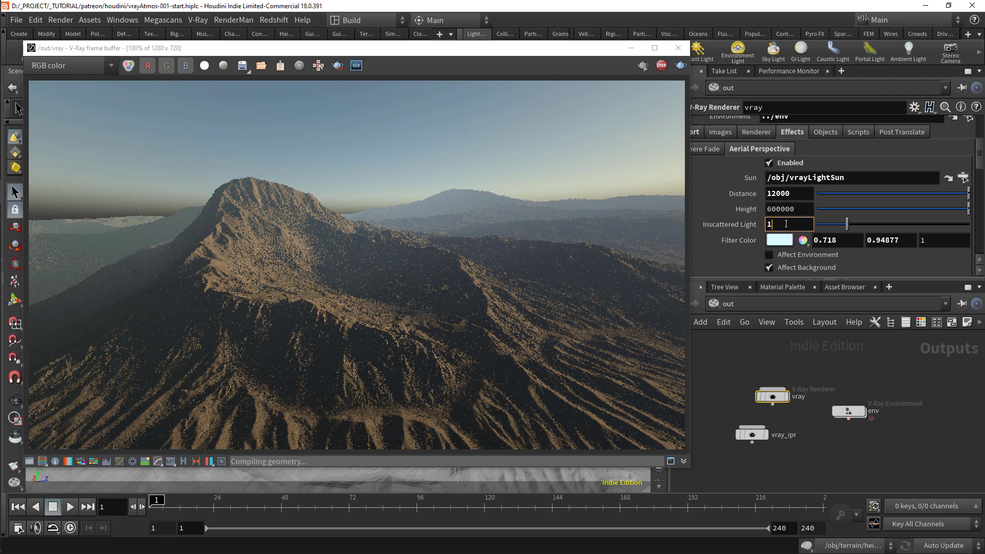
key("Return")
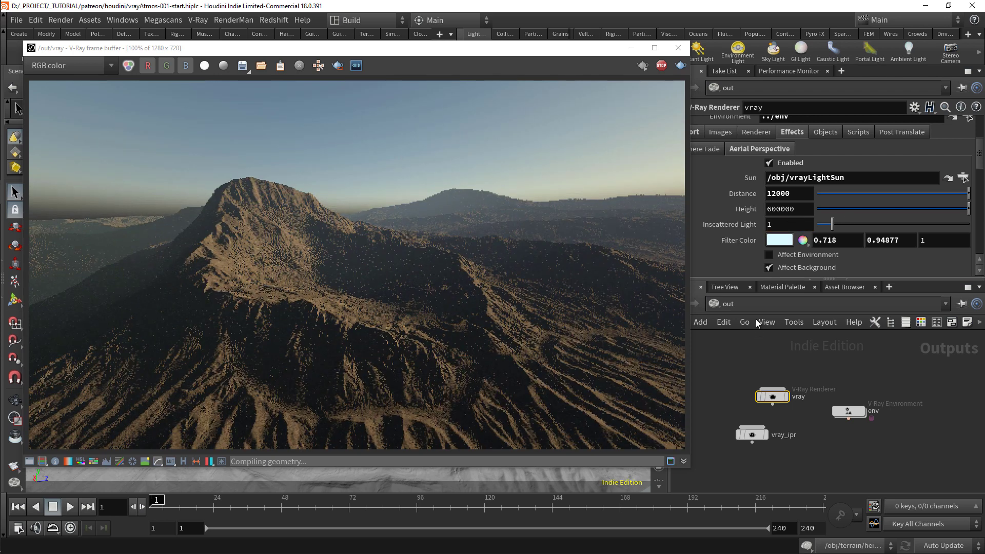
Go to the /obj network to show vrayLightSun's settings.
left_click(754, 321)
left_click(782, 371)
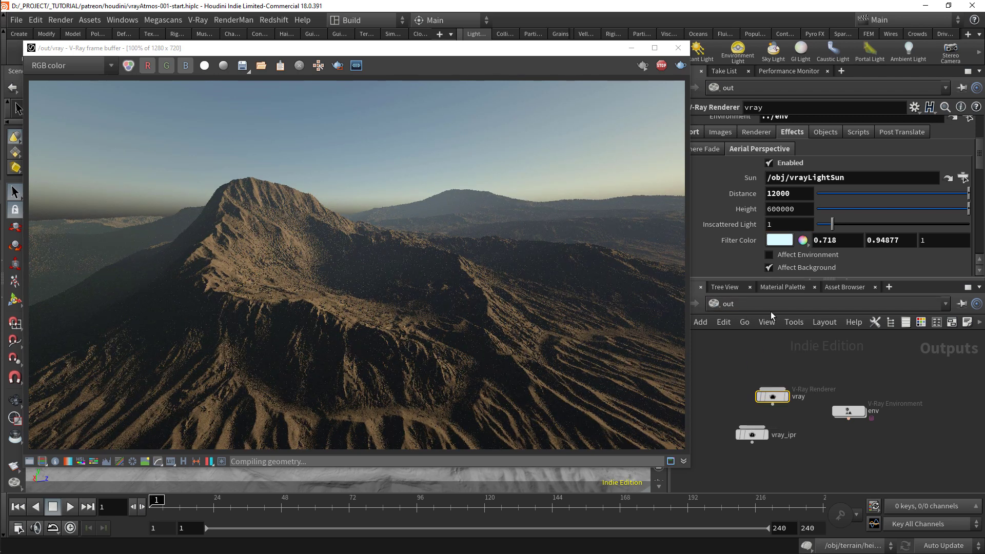
left_click(770, 308)
left_click(788, 364)
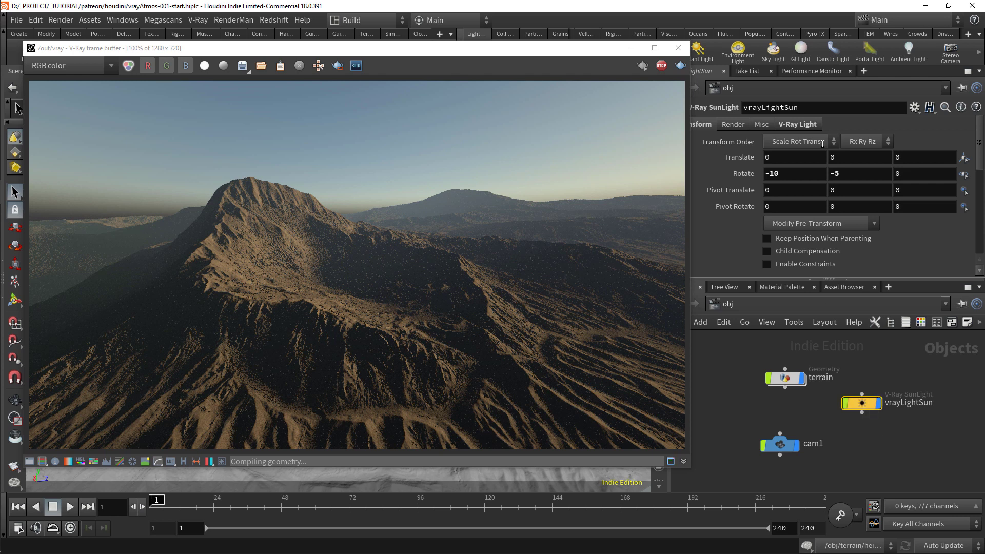
Set the V-Ray sun's Rotate Y to 30.
left_click(854, 174)
type("-2")
key("BackSpace")
key("BackSpace")
type("30")
key("Return")
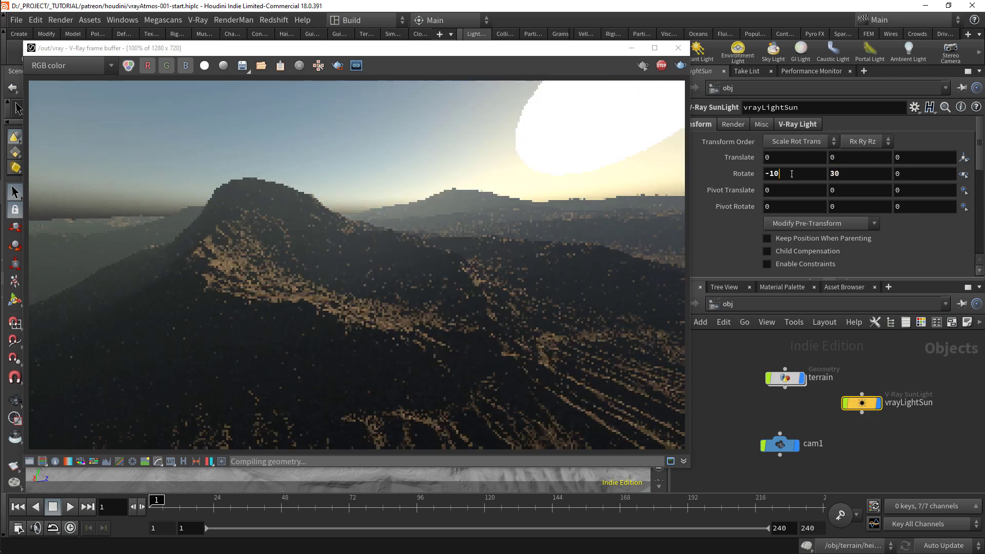
Set the V-Ray sun's Rotate X to -8.
left_click(791, 174)
key("BackSpace")
key("Return")
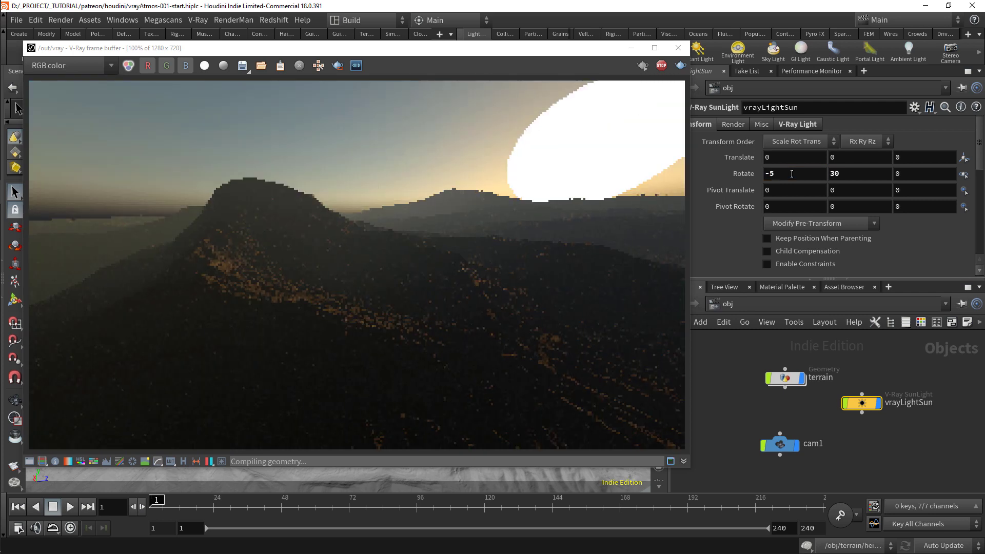
key("BackSpace")
type("4")
key("Return")
key("BackSpace")
type("8")
key("Return")
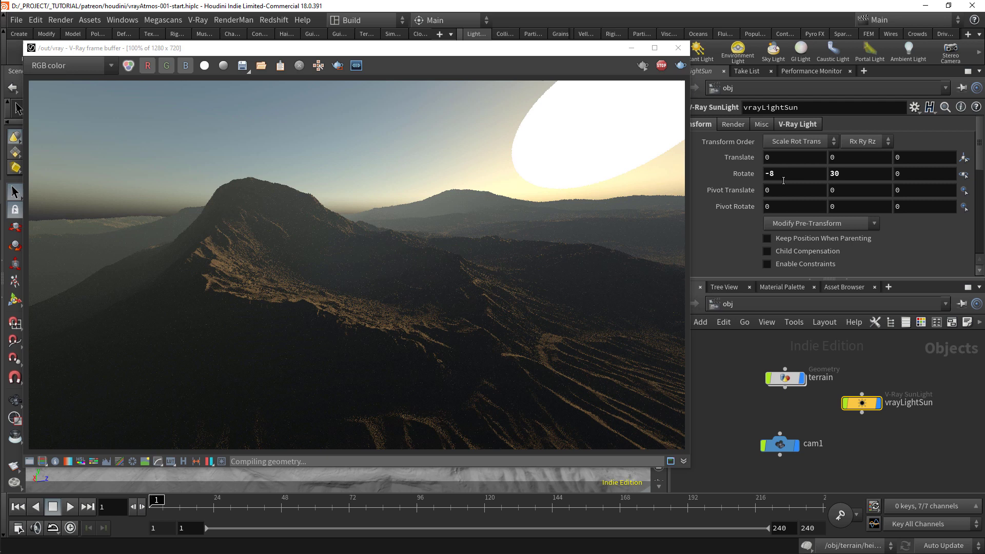
On cam1, toggle lens distortion off and back on, then set Distortion to -.1.
left_click(780, 445)
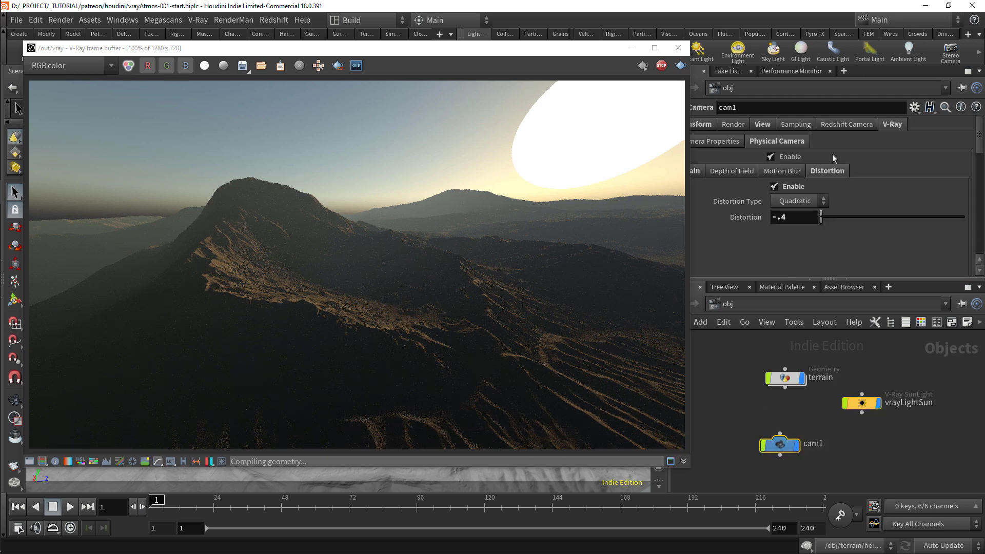
left_click(794, 187)
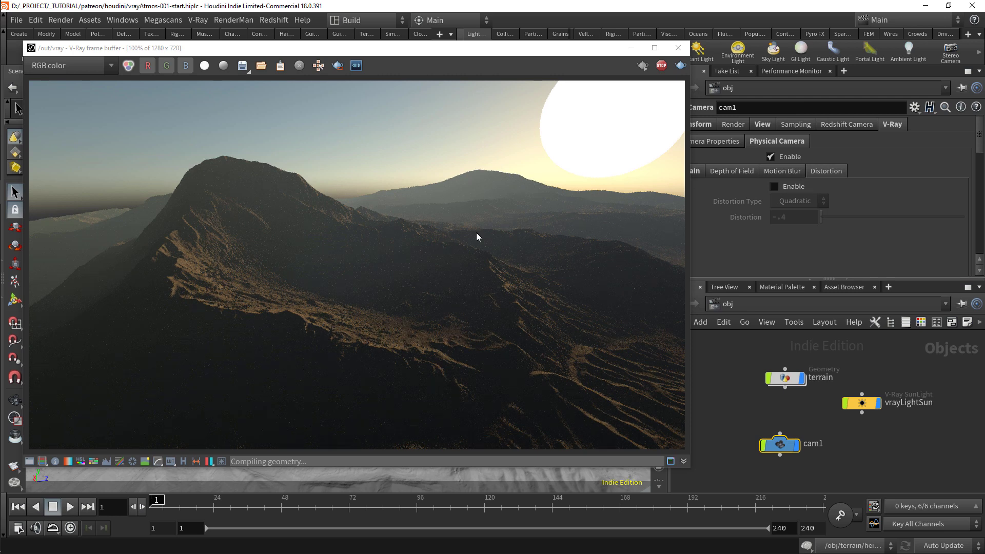
left_click(798, 186)
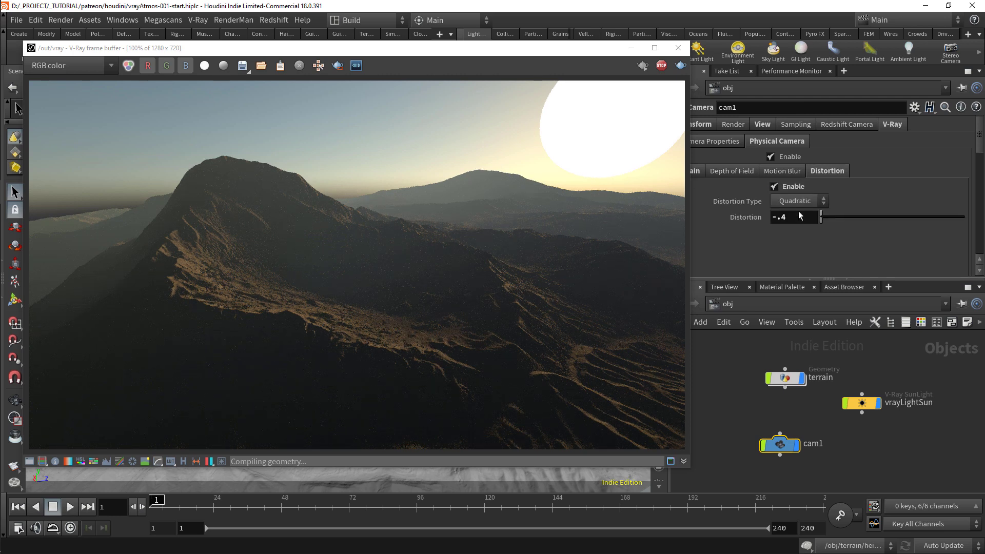
left_click(795, 216)
key("BackSpace")
type("1")
key("Return")
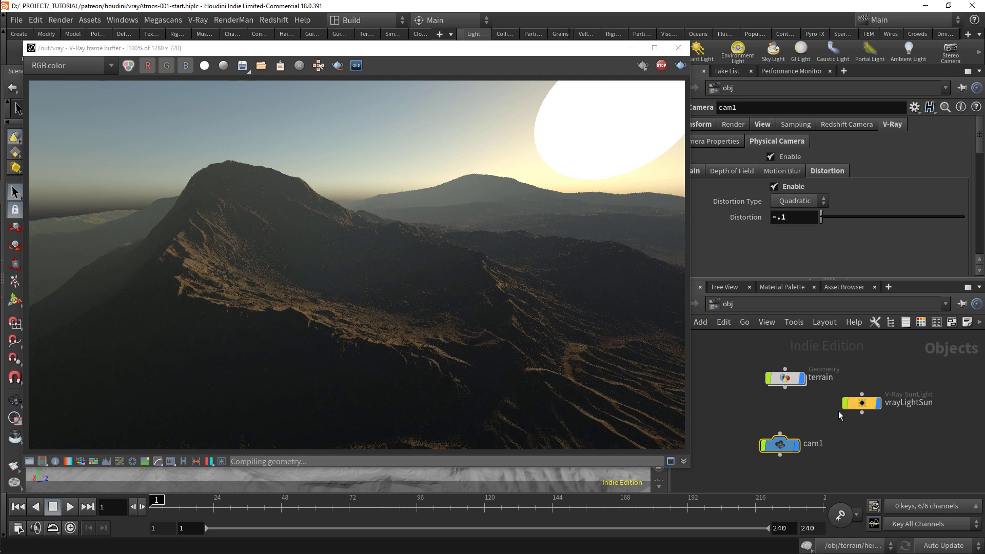
Try sun Y rotations of 80, 120 and 100, settling on 110.
left_click(851, 406)
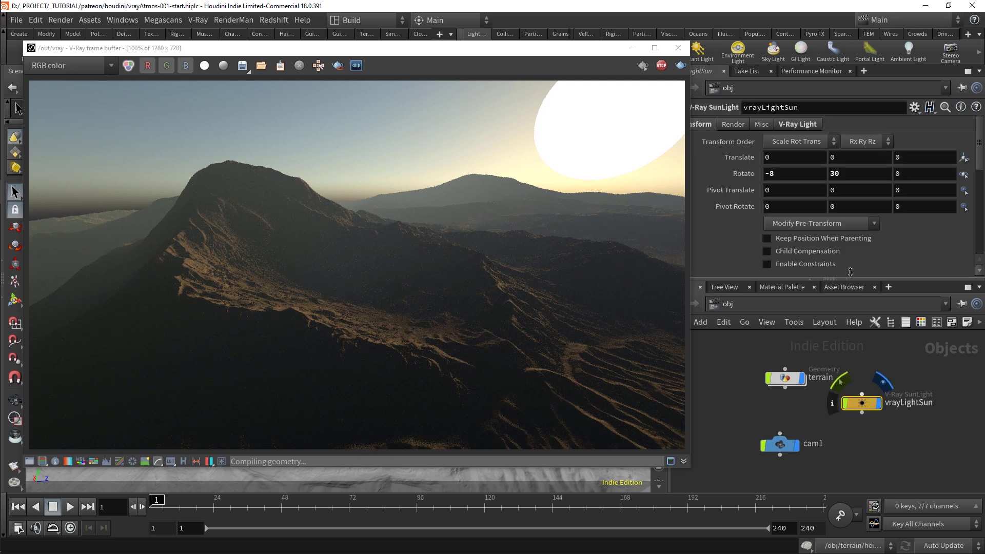
double_click(849, 175)
type("80")
key("Return")
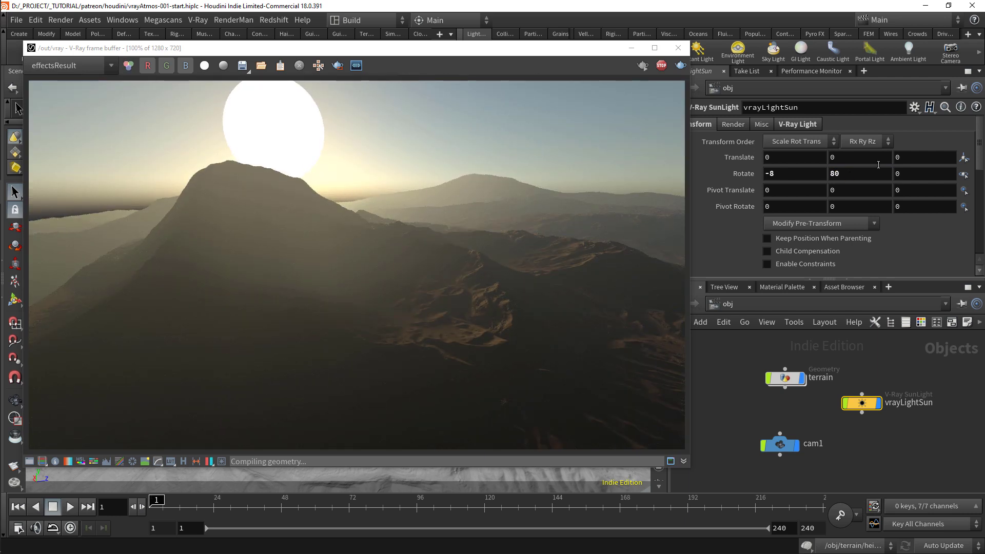
double_click(863, 174)
type("120")
key("Return")
double_click(864, 174)
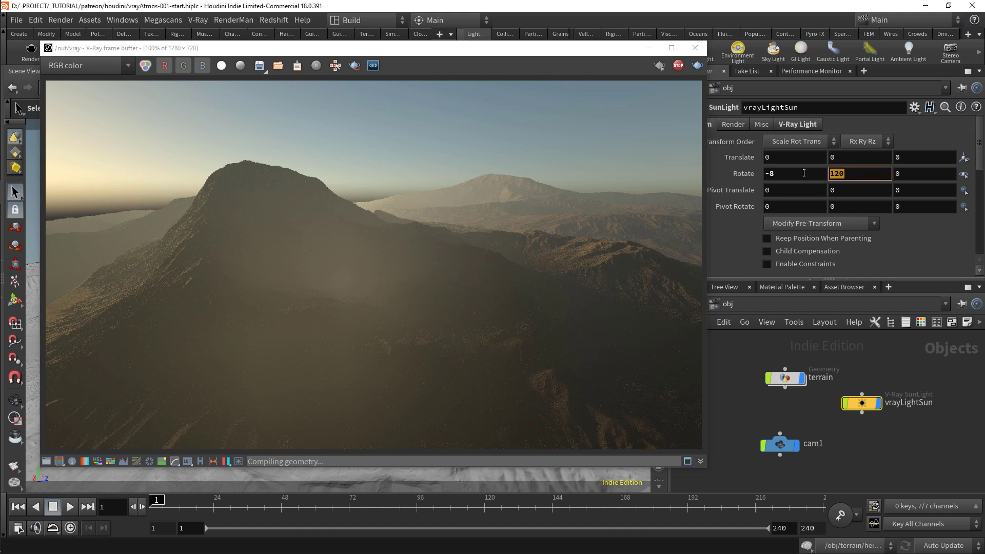
type("100")
key("Return")
double_click(848, 173)
type("110")
key("Return")
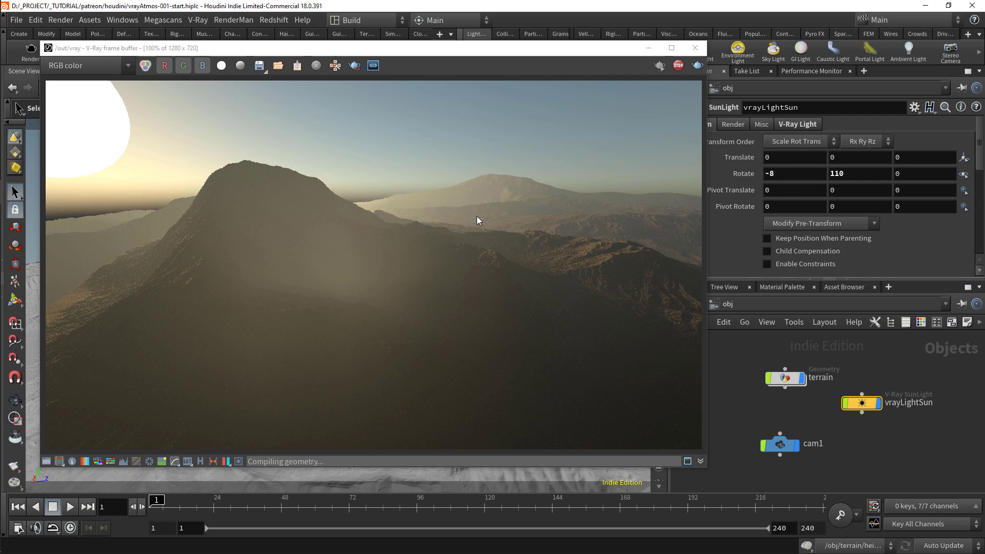
Set the sun's Horizon Offset Angle to 15 on the V-Ray Light tab.
left_click(798, 124)
scroll(759, 242, "down", 3)
scroll(760, 243, "down", 3)
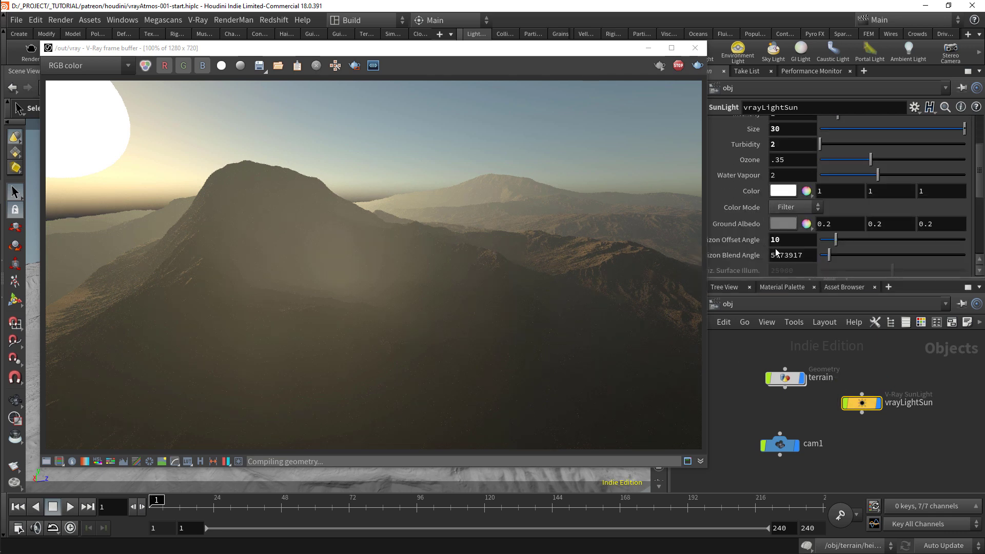
double_click(786, 240)
type("15")
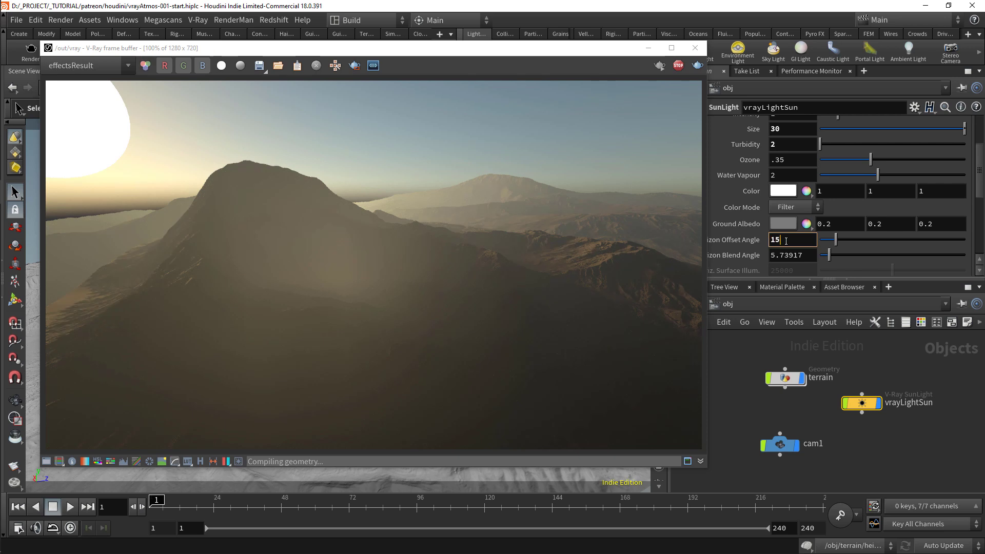
key("Return")
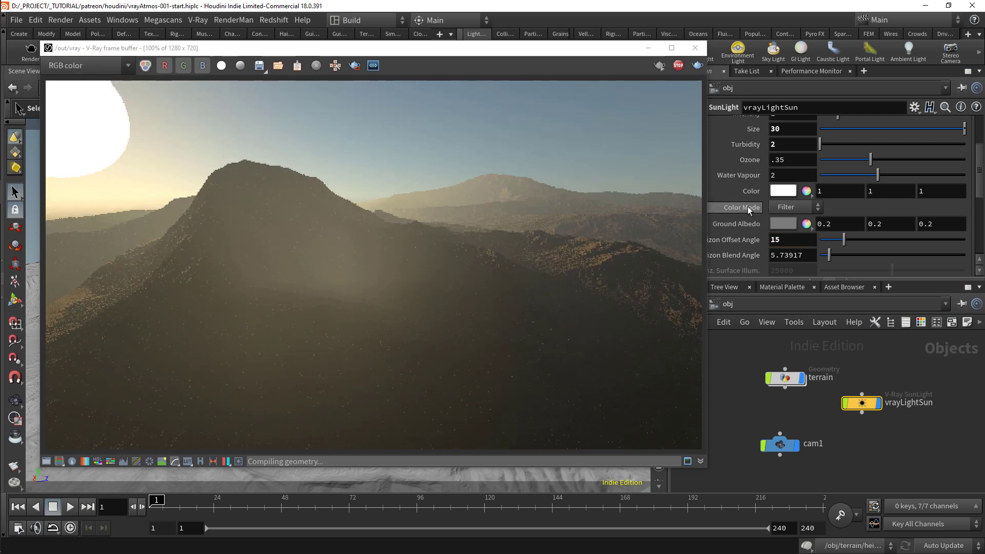
Raise Water Vapour to its maximum of 5, briefly trying 1.
scroll(755, 196, "up", 2)
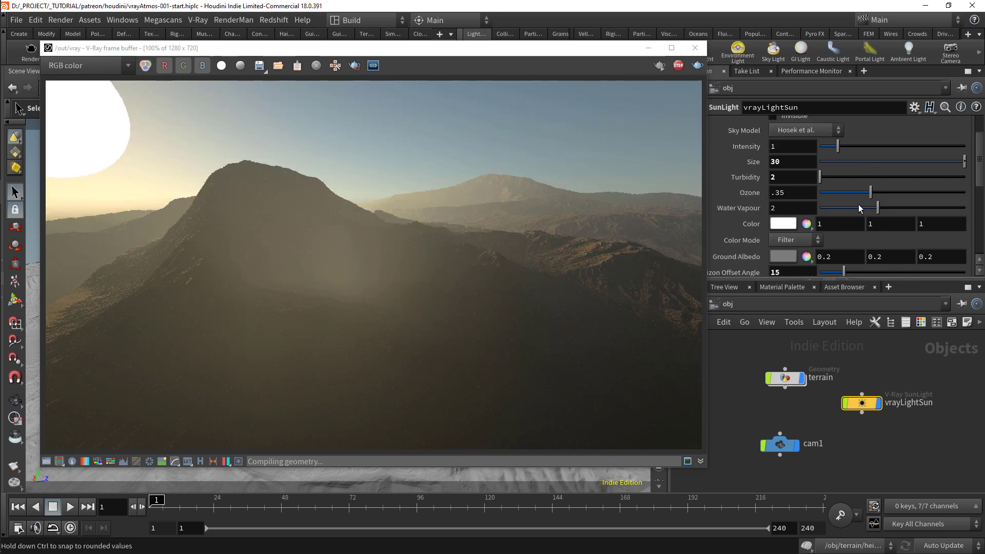
left_click_drag(879, 208, 967, 206)
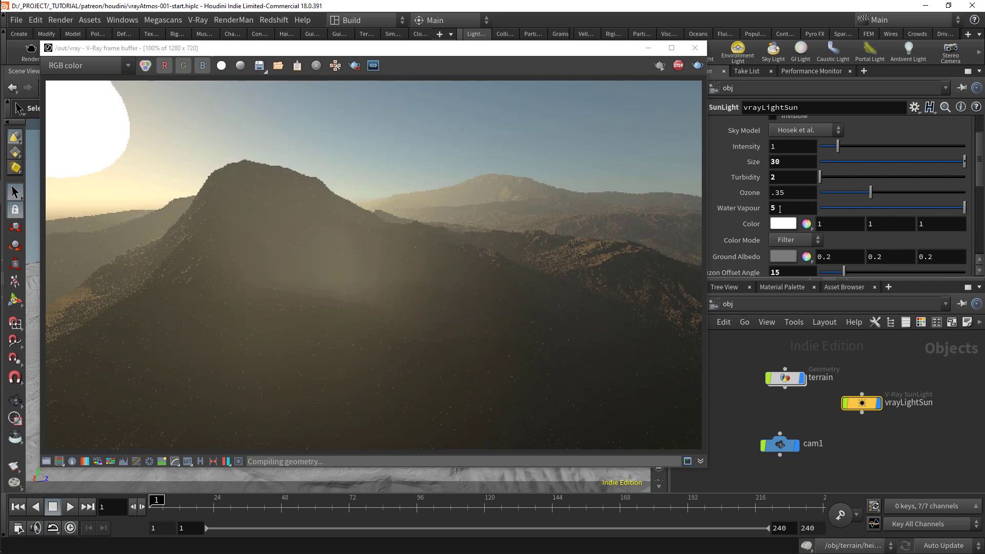
double_click(780, 209)
type("1")
key("Return")
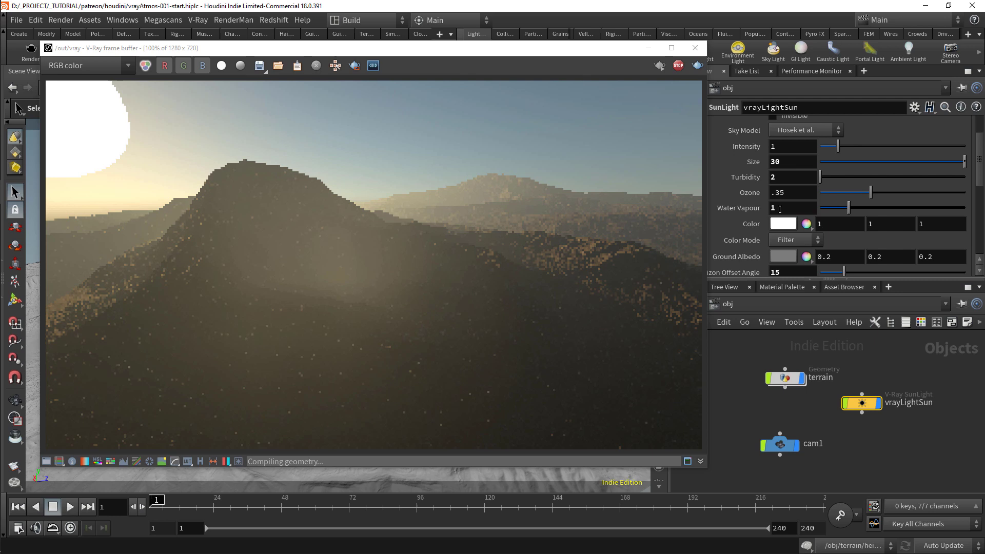
double_click(780, 208)
type("5")
key("Return")
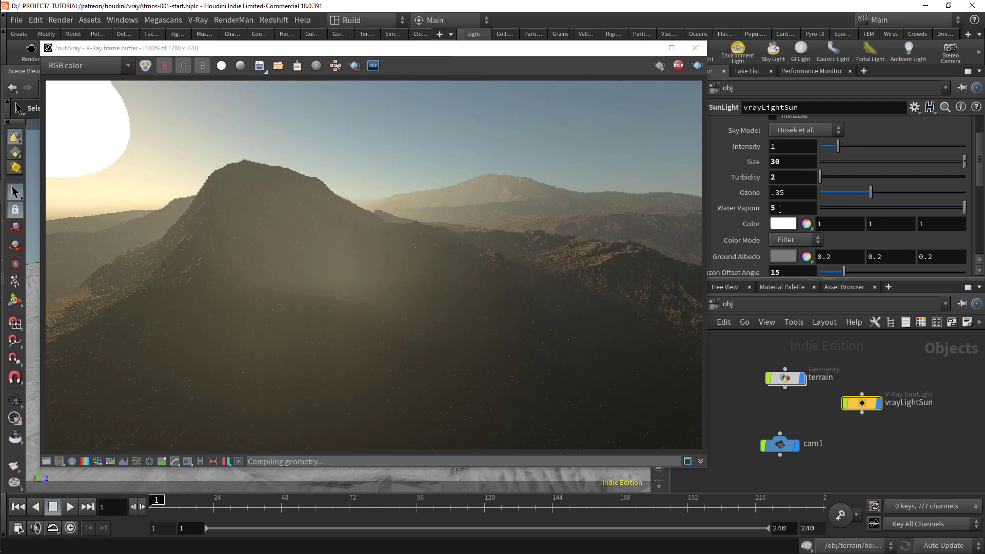
scroll(779, 209, "up", 2)
left_click(791, 168)
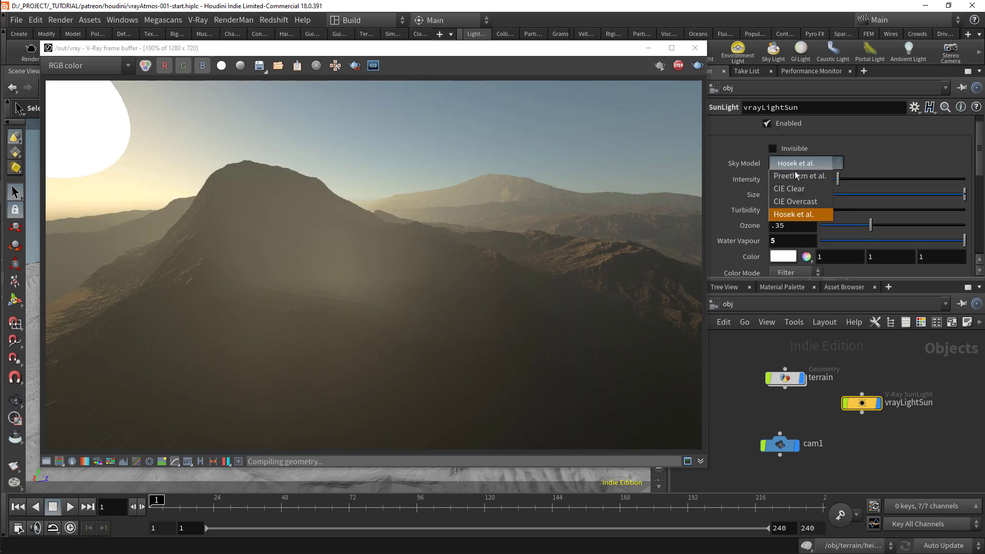
left_click(793, 177)
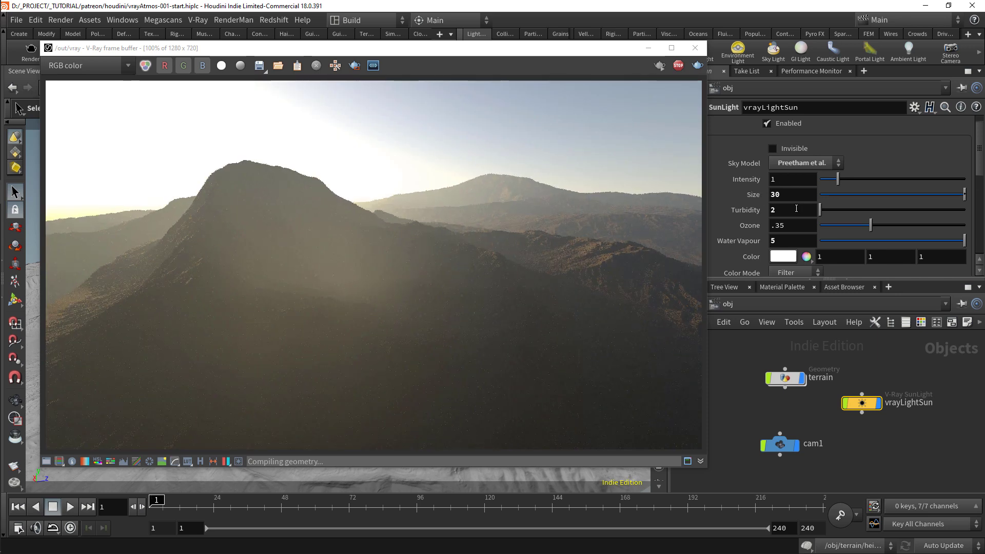
double_click(786, 179)
type(".5")
key("Return")
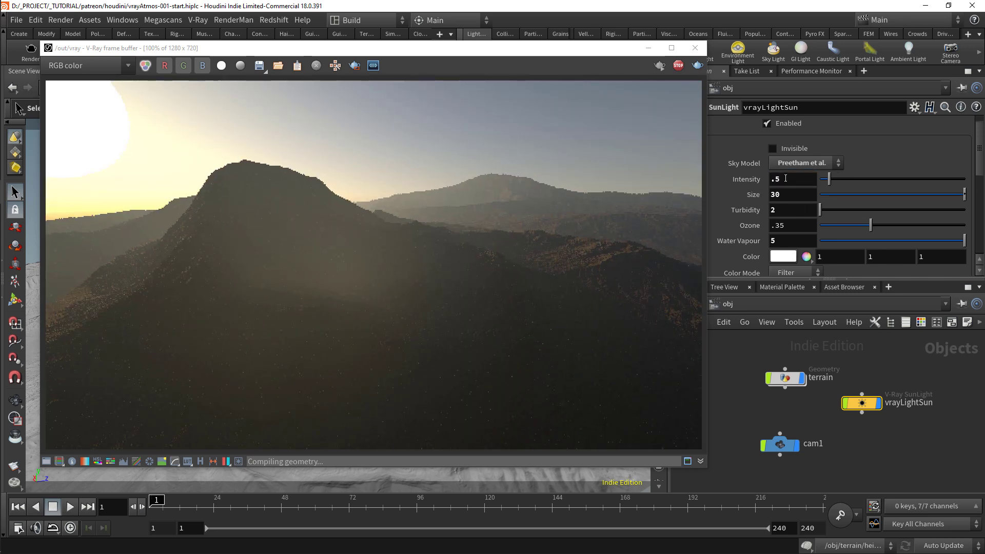
left_click(827, 163)
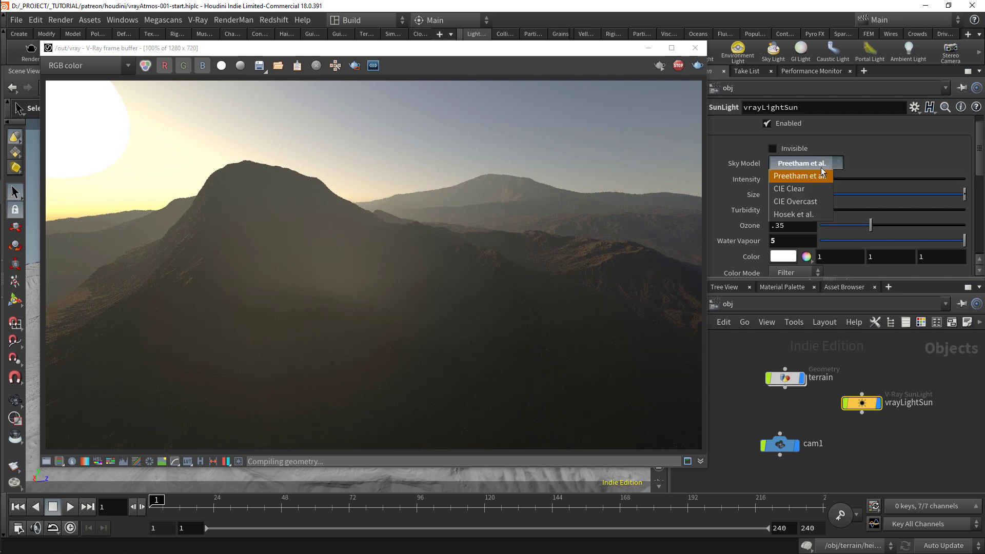
left_click(810, 189)
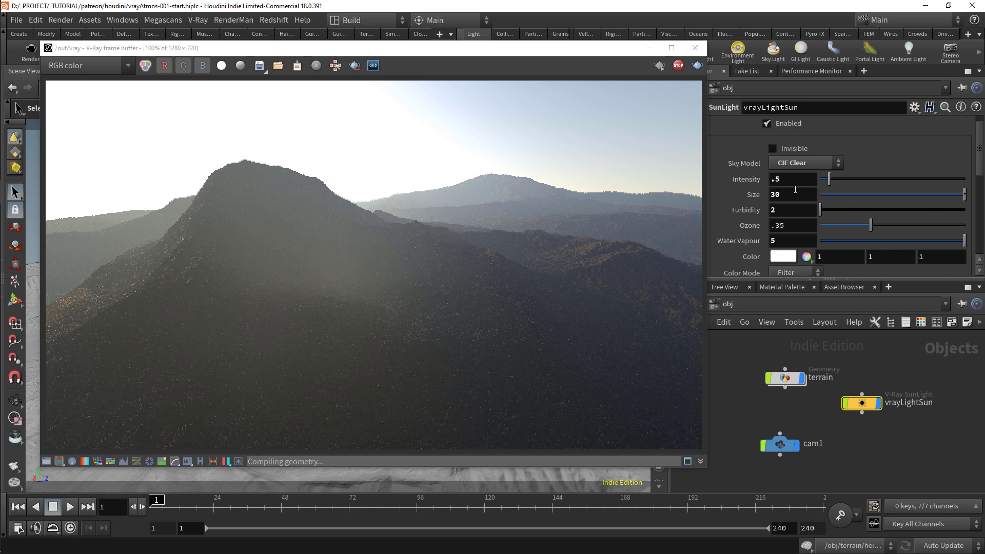
double_click(784, 179)
type(".2")
key("Return")
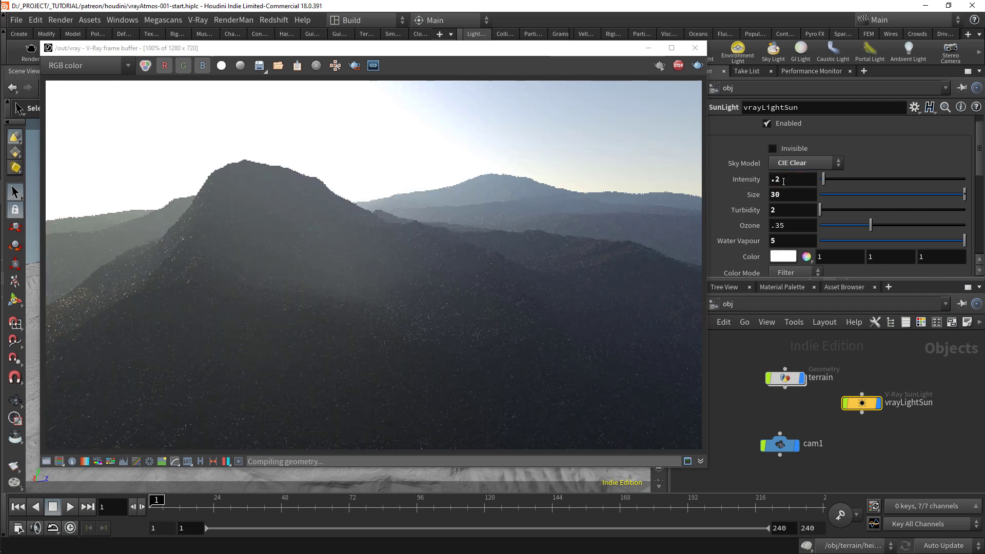
double_click(784, 180)
type(".05")
key("Return")
double_click(783, 180)
type(".1")
key("Return")
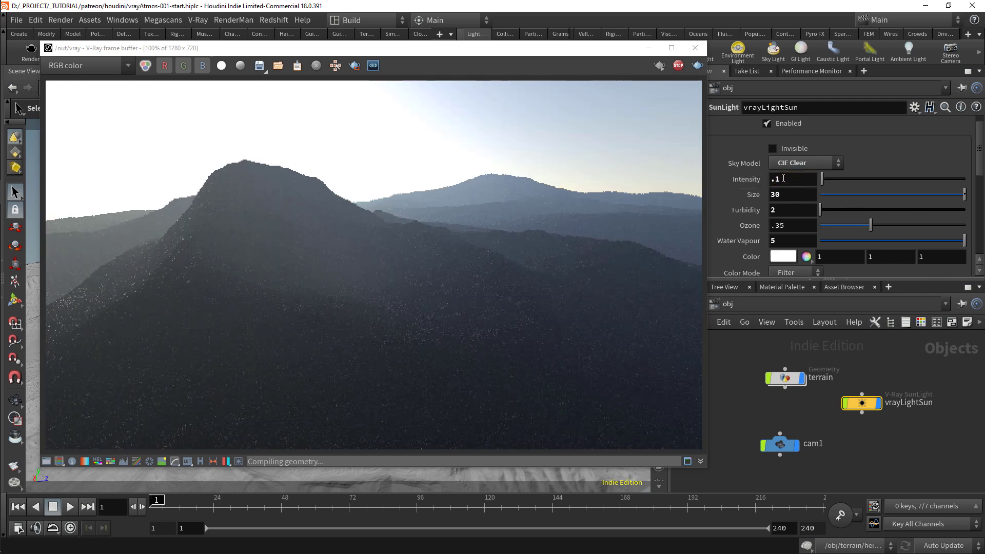
left_click(805, 164)
left_click(800, 189)
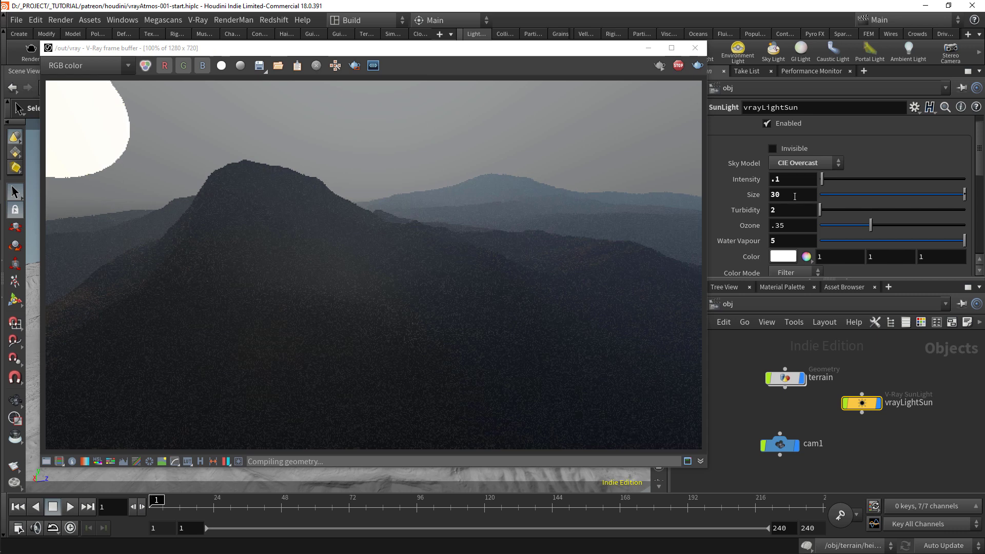
double_click(782, 179)
type(".5")
key("Return")
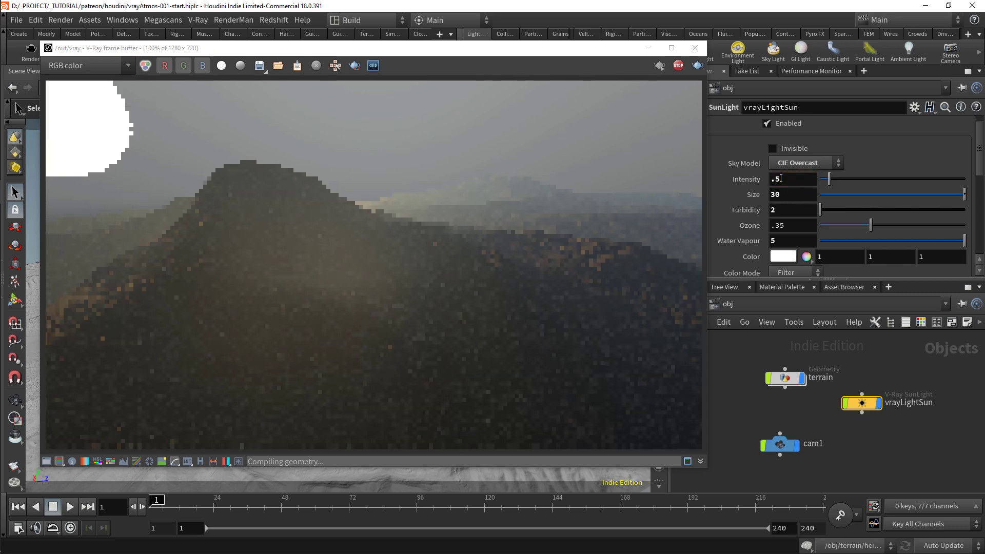
double_click(781, 178)
type("1")
key("Return")
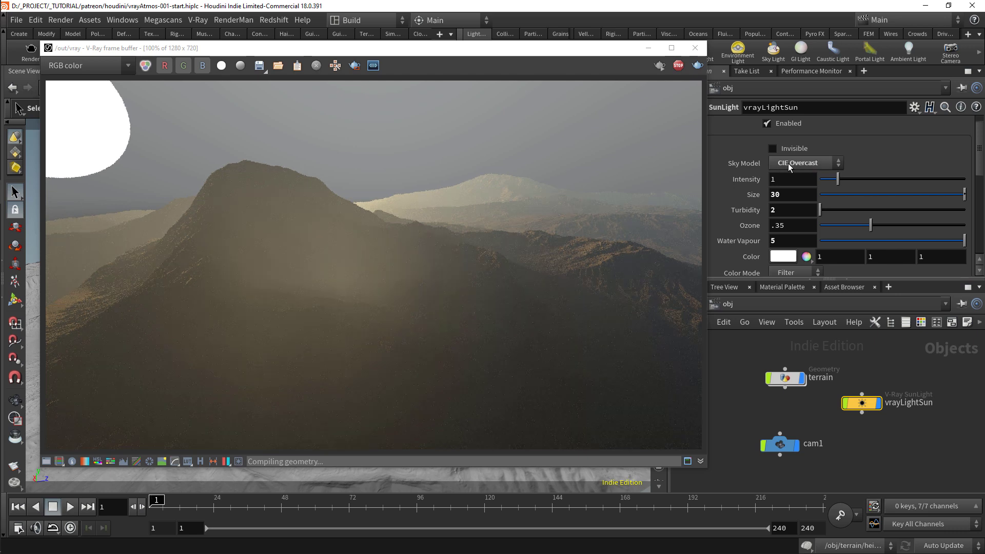
left_click(788, 163)
left_click(794, 207)
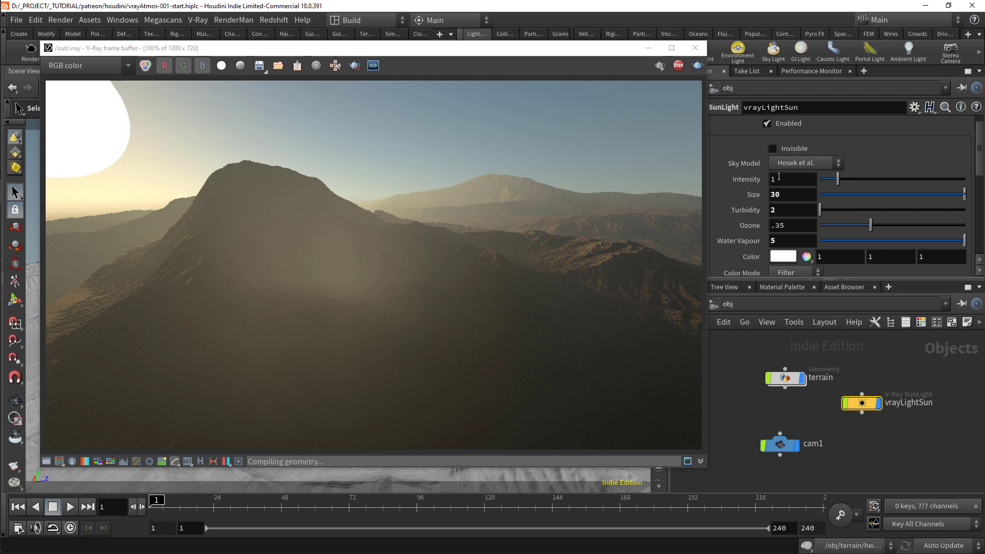
left_click(794, 163)
left_click(792, 167)
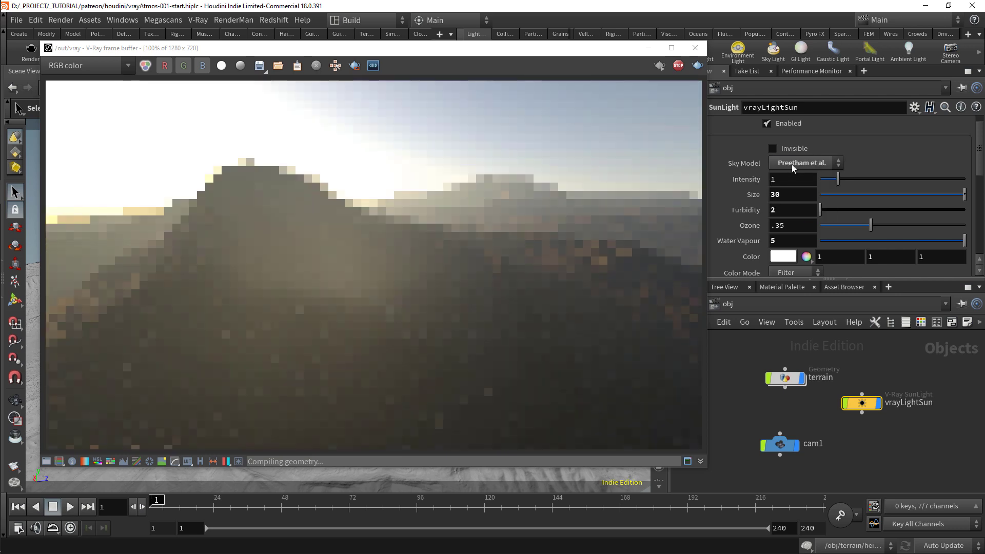
left_click(792, 164)
Switch the sky model back to Hosek et al. and rotate the sun to -10, 20.
left_click(796, 208)
left_click_drag(624, 50, 608, 51)
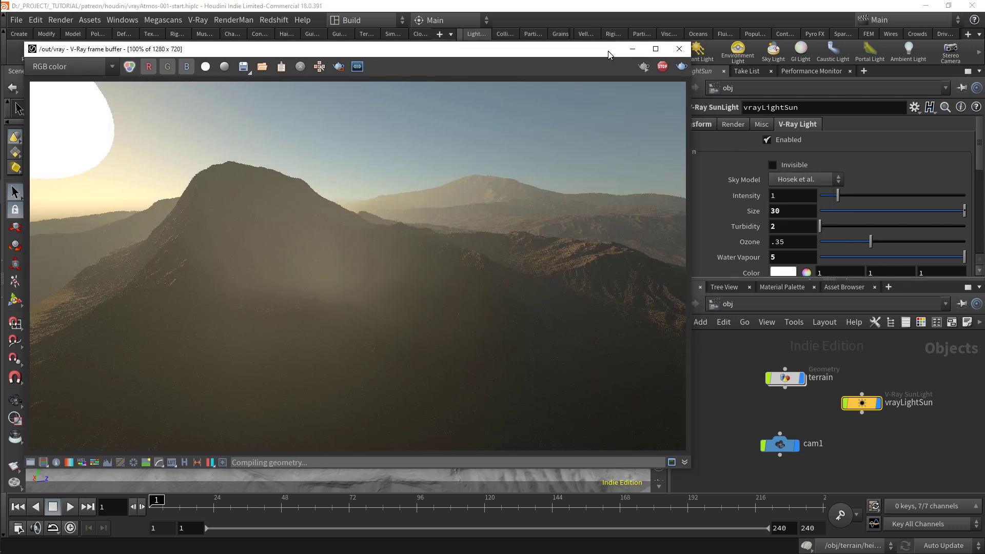
left_click(708, 126)
left_click(795, 173)
type("-10")
key("Tab")
type("50")
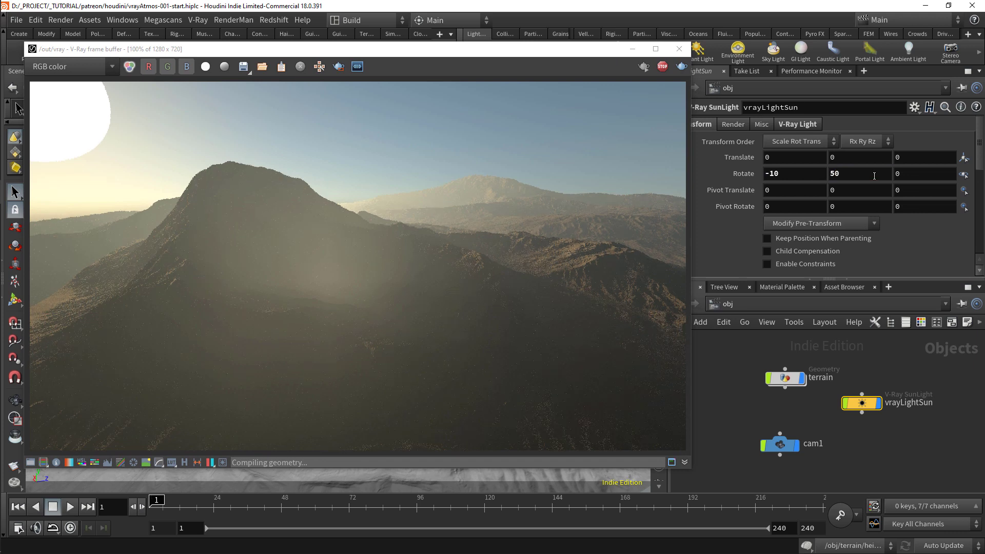
double_click(875, 176)
type("20")
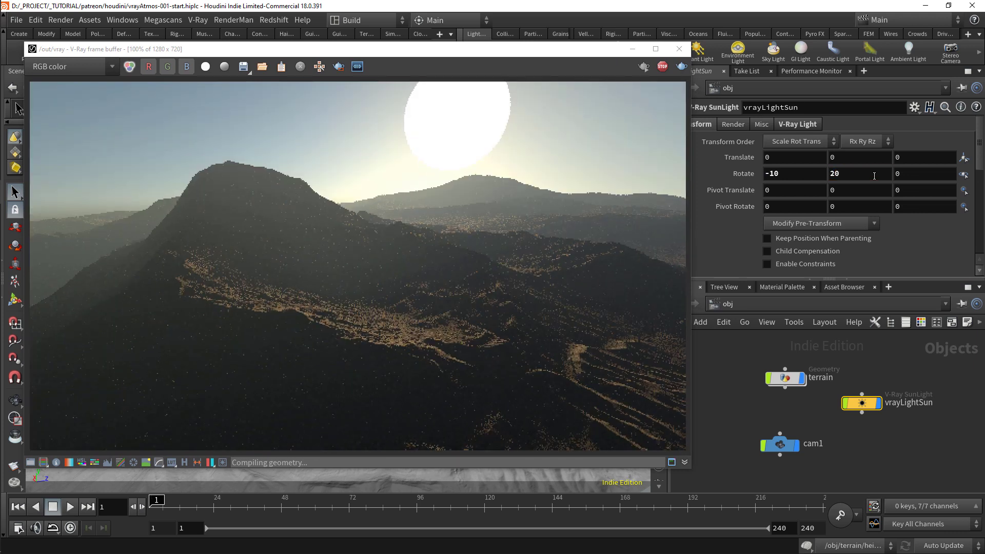
key("Return")
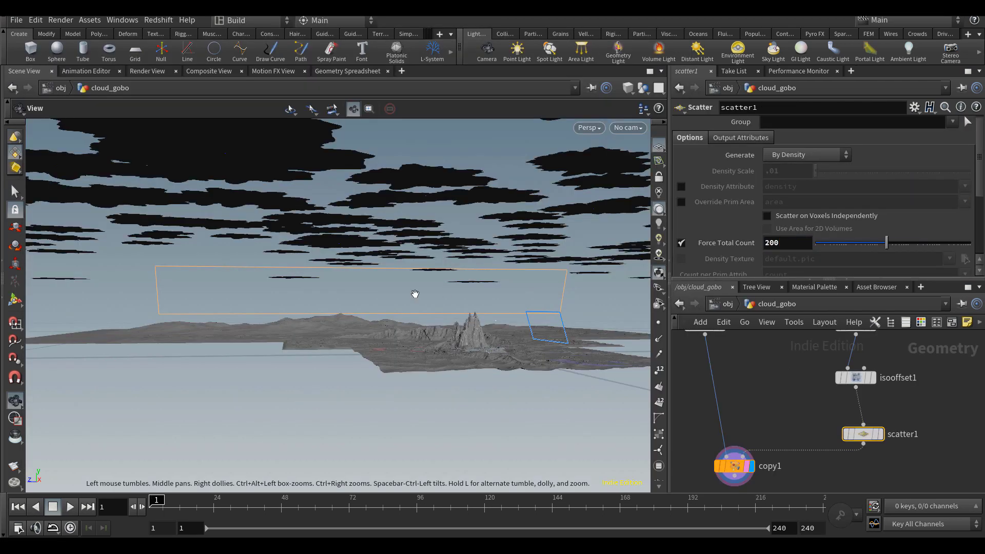
Inspect the fog scene with the heigh_fog volume ramp and its Mantra render.
left_click_drag(411, 292, 468, 294)
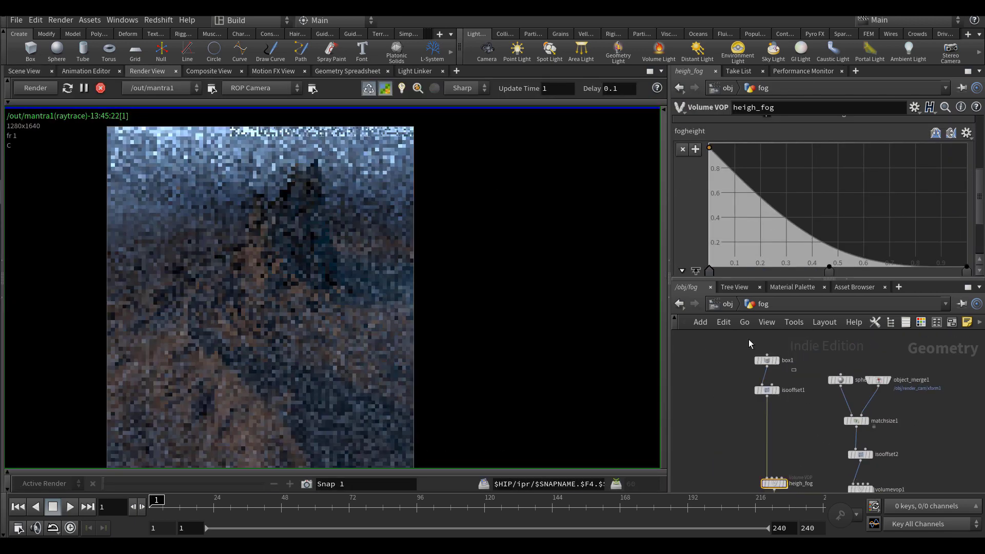